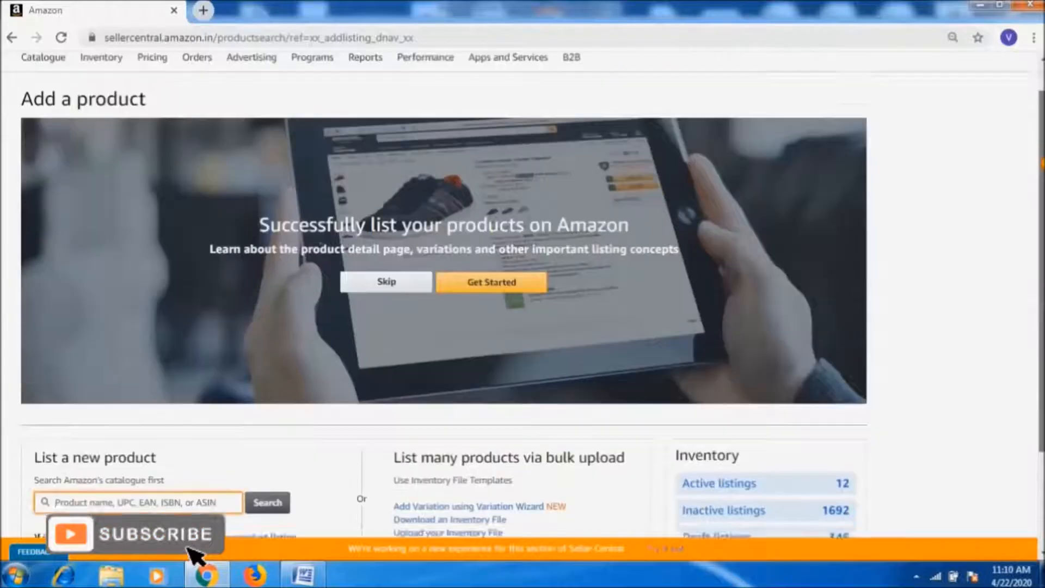
Start a new product listing and classify it under Baby > Baby Clothing > Baby Boys > Innerwear > Bloomers.
scroll(190, 555, "down", 1)
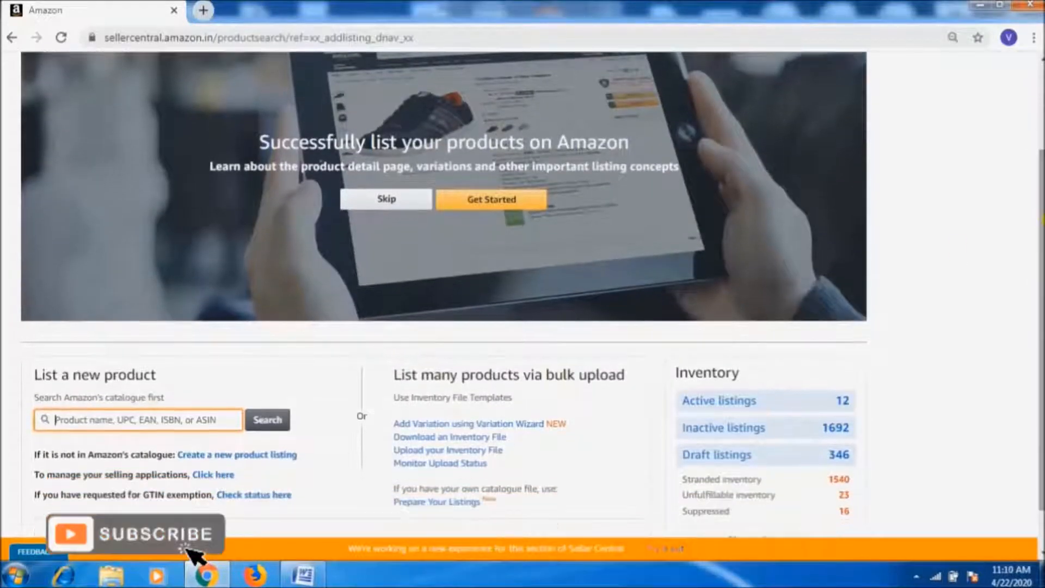
left_click(246, 456)
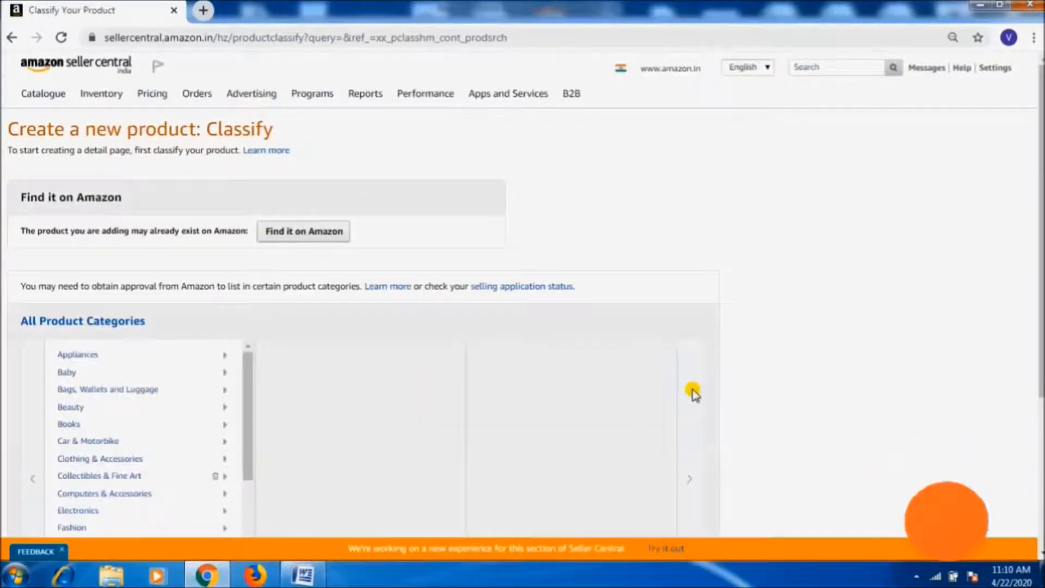
left_click_drag(1043, 162, 1044, 259)
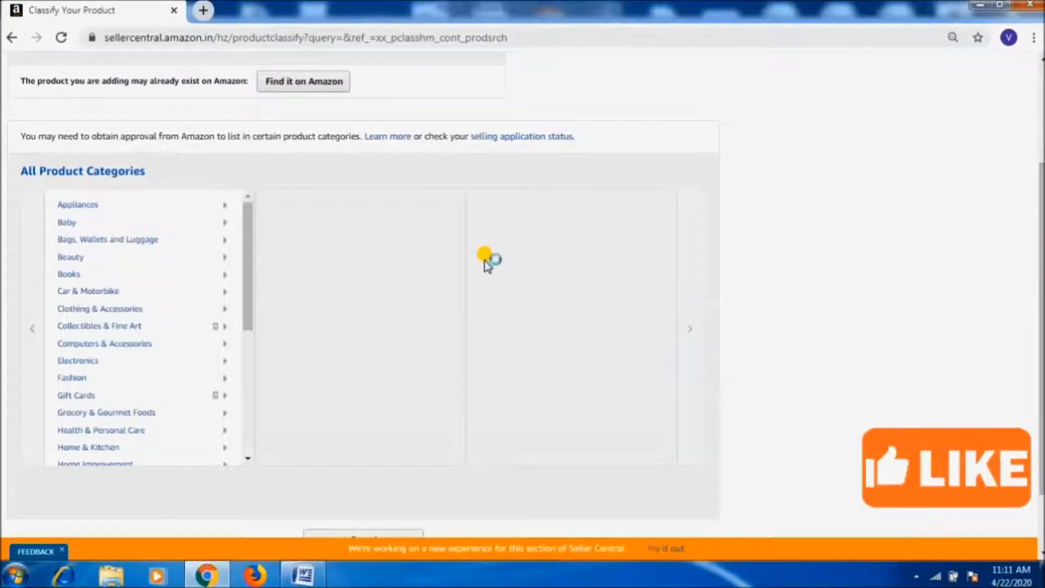
left_click(170, 226)
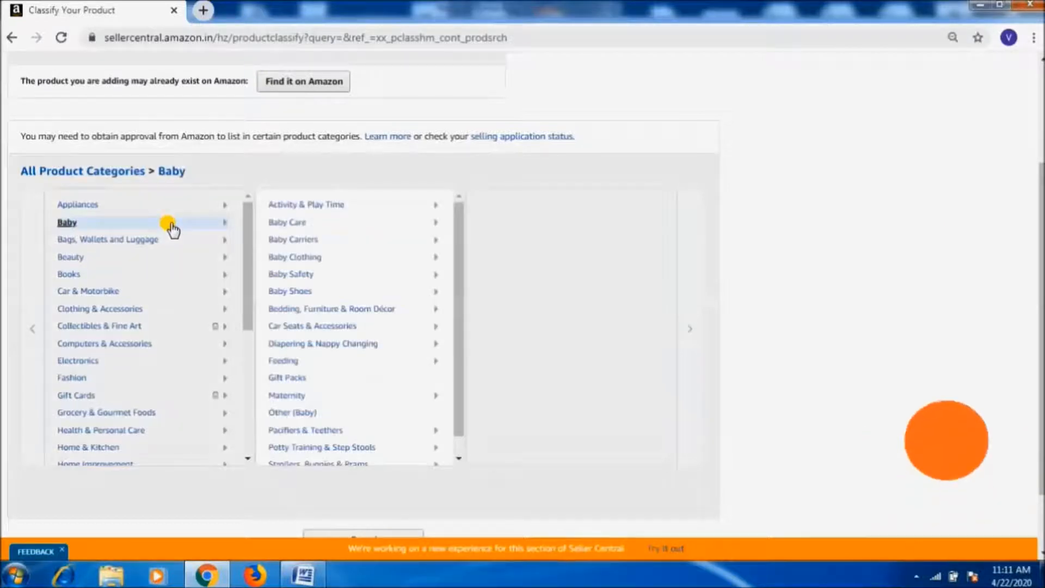
left_click(314, 223)
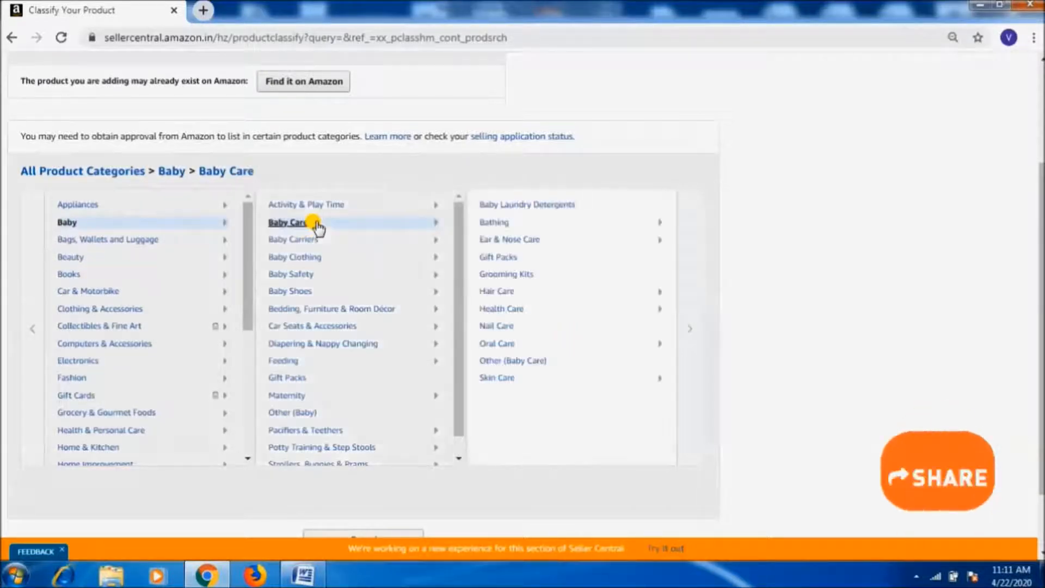
left_click(344, 258)
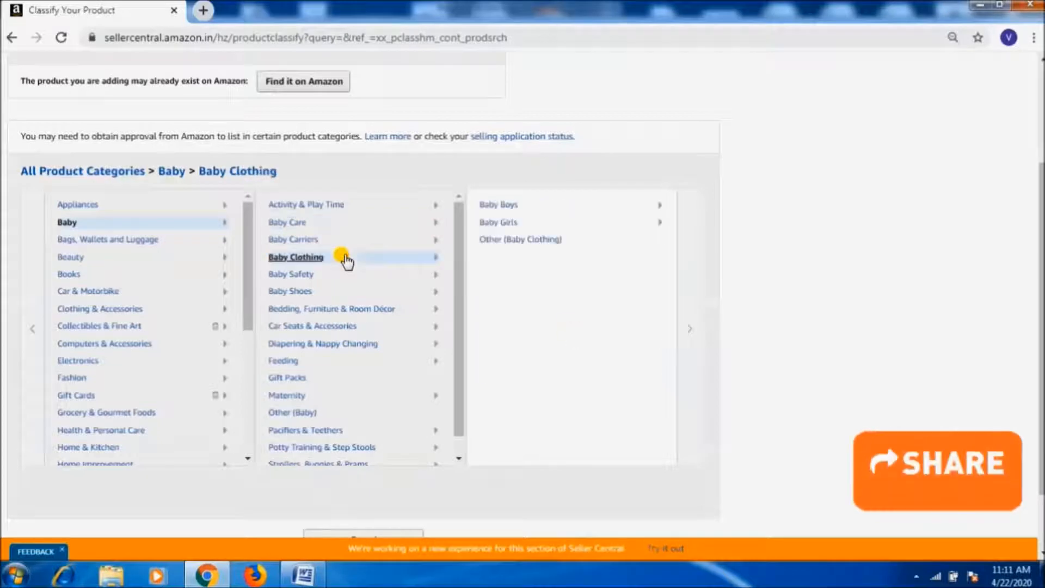
left_click(506, 207)
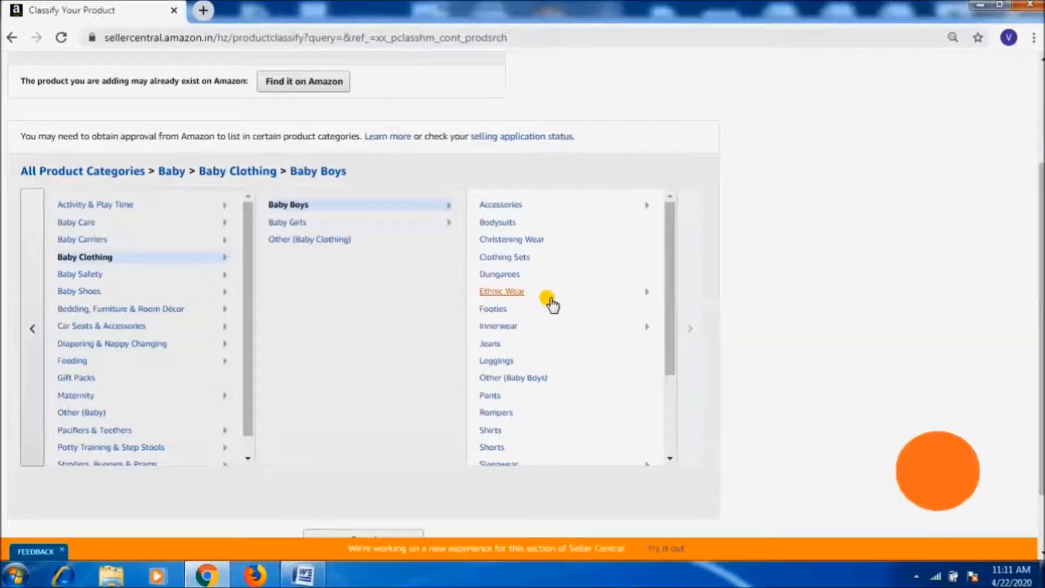
left_click(566, 328)
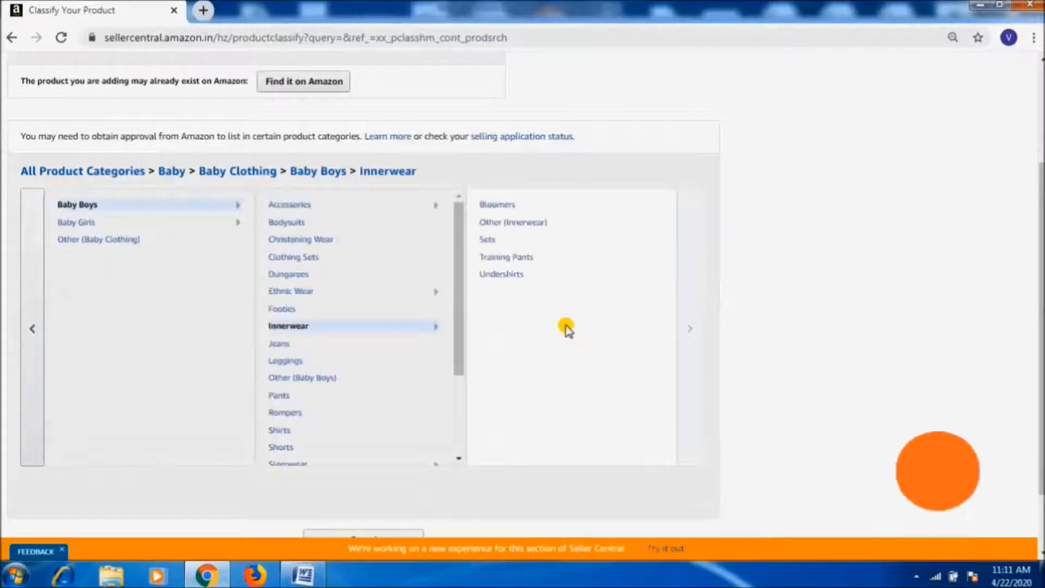
left_click(537, 208)
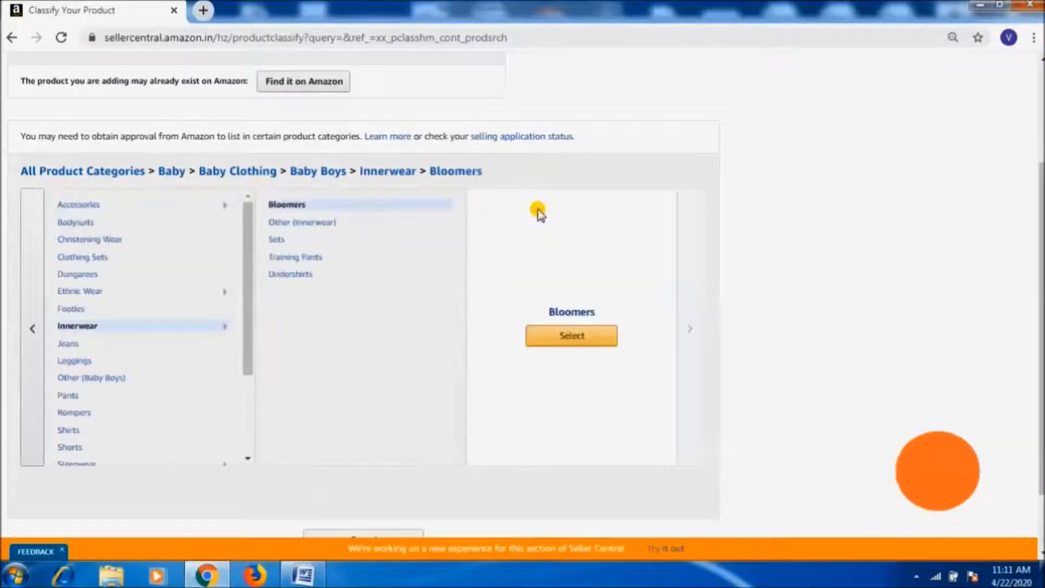
left_click(562, 346)
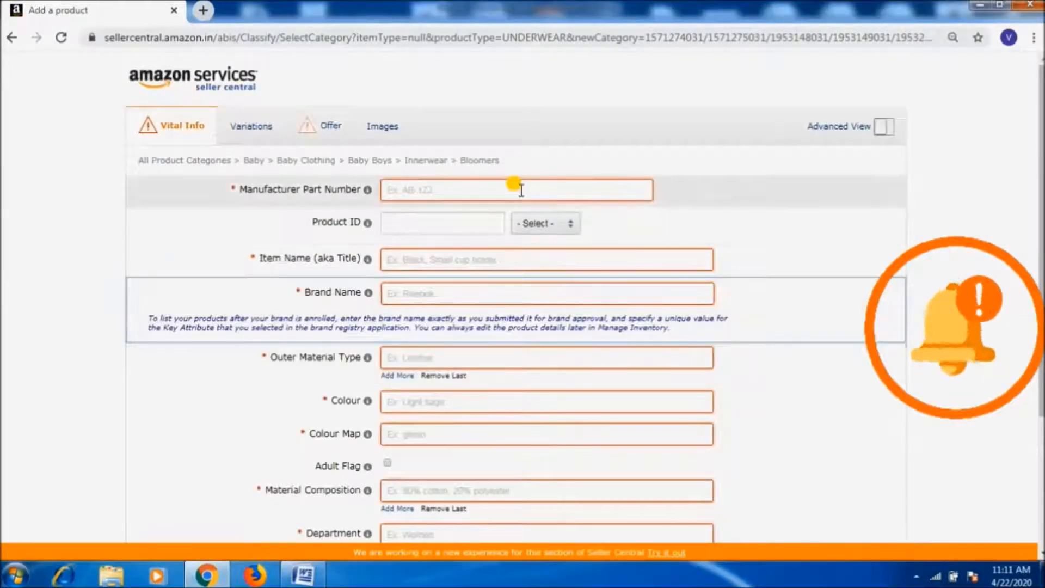
Enter a12 as the manufacturer part number.
left_click(521, 190)
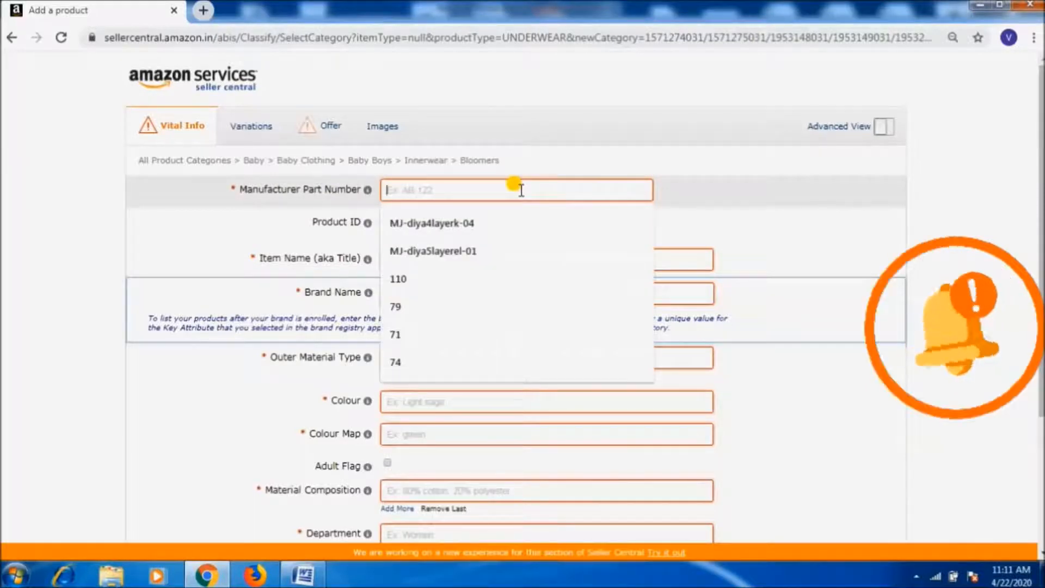
type("a12")
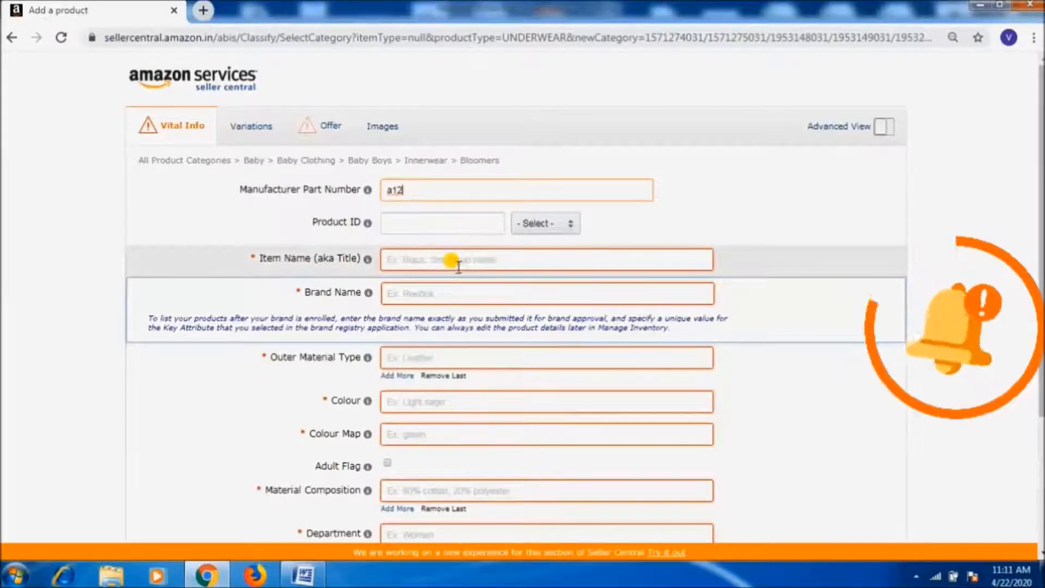
key("Caps_Lock")
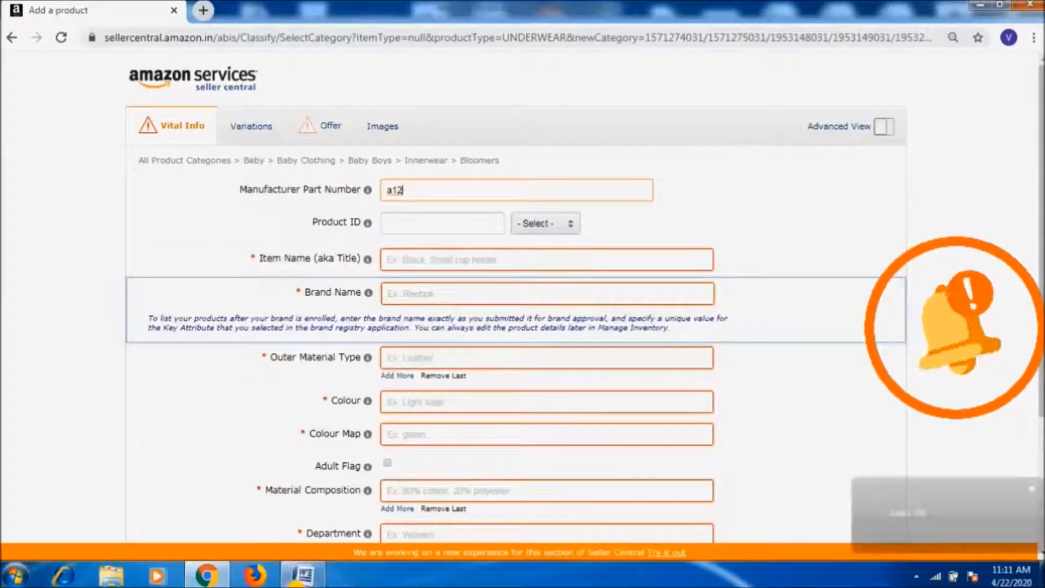
Switch to the Word document and copy the full two-line product title.
key("alt+Tab")
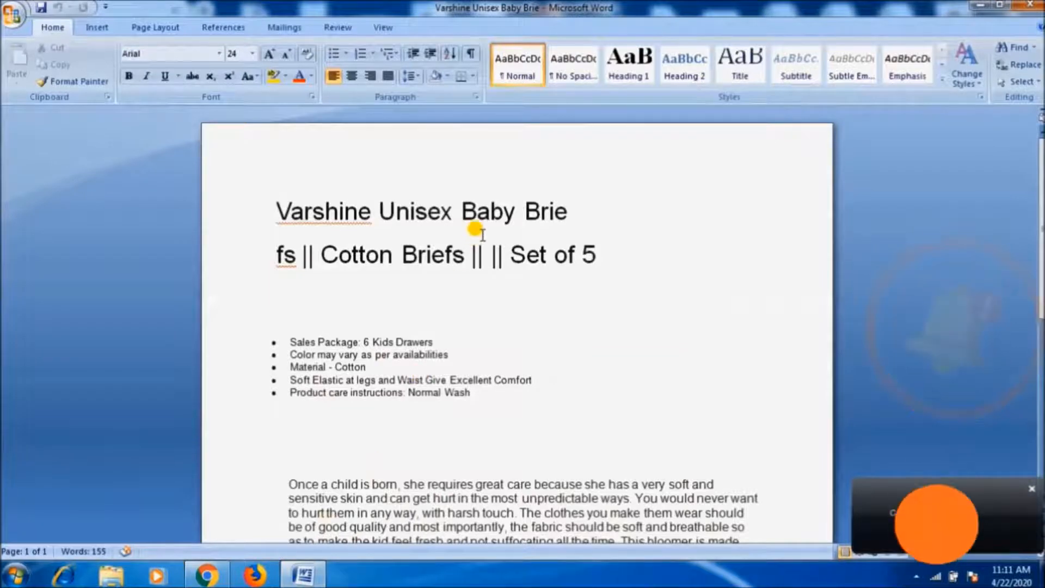
triple_click(475, 206)
double_click(477, 229)
triple_click(484, 235)
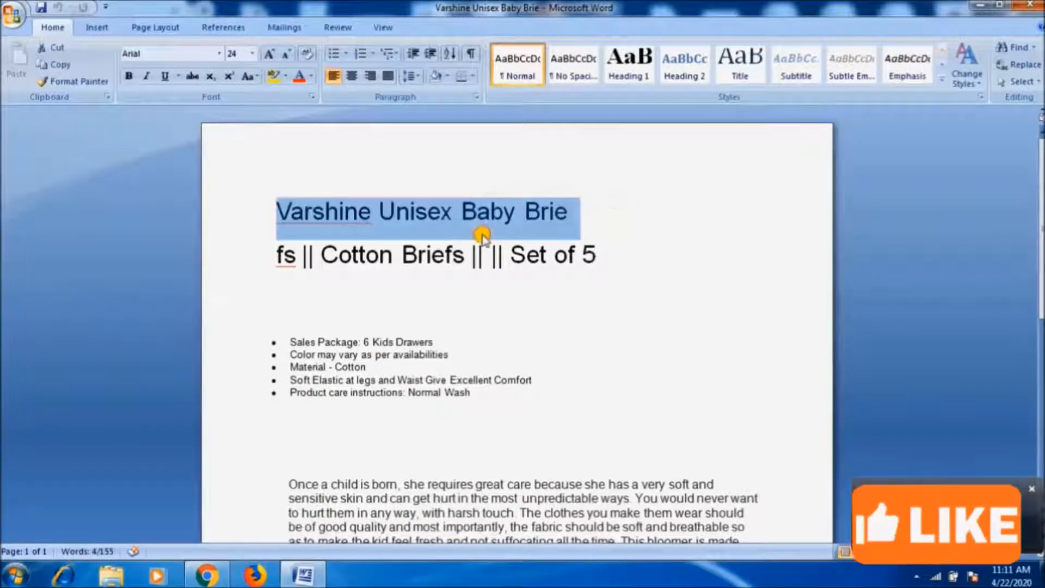
left_click(578, 288)
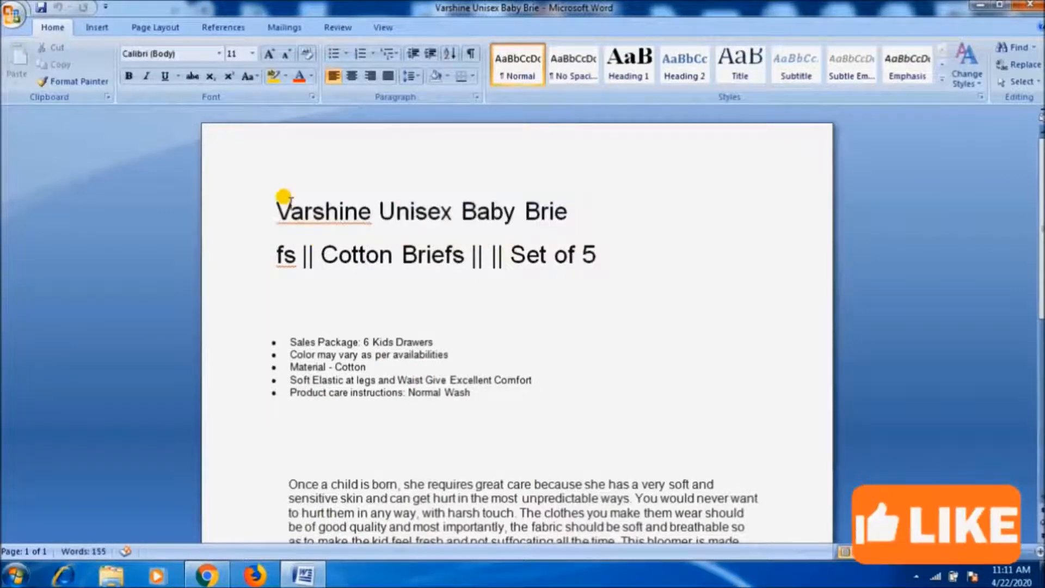
left_click_drag(278, 199, 633, 255)
key("ctrl+c")
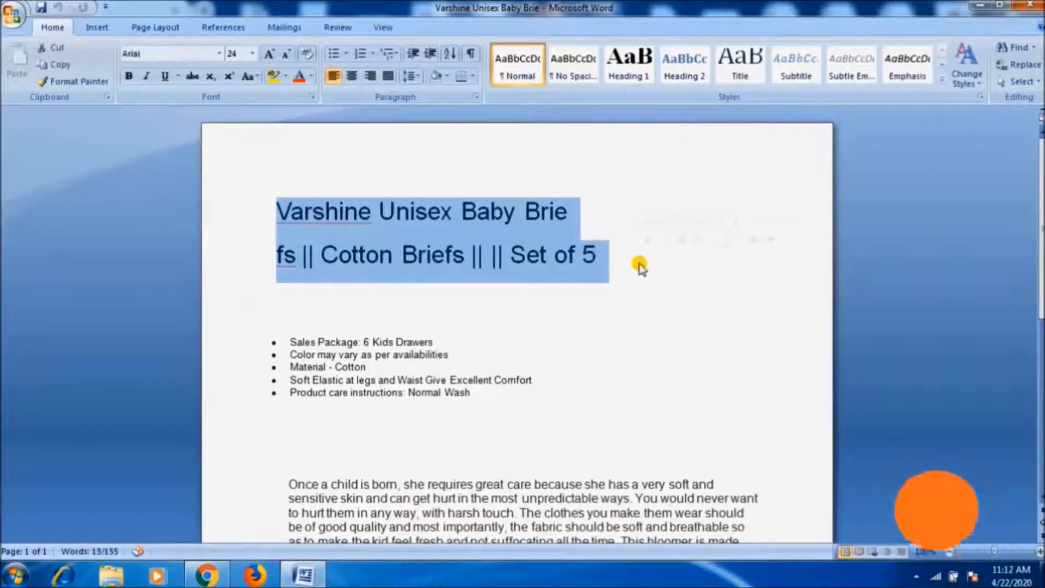
Return to Seller Central in Chrome and paste the copied title as the item name.
left_click(206, 575)
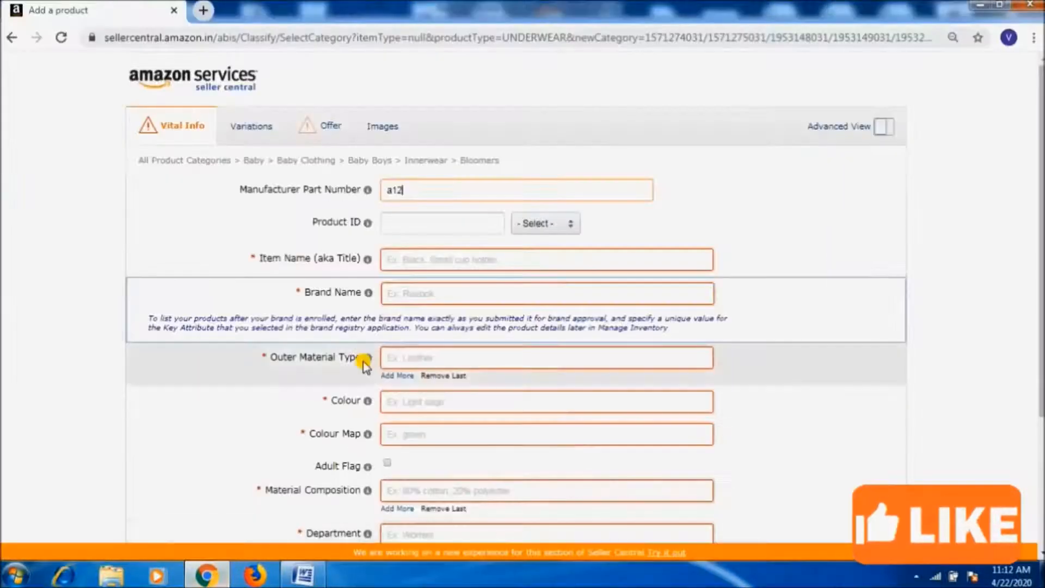
left_click(445, 260)
key("ctrl+v")
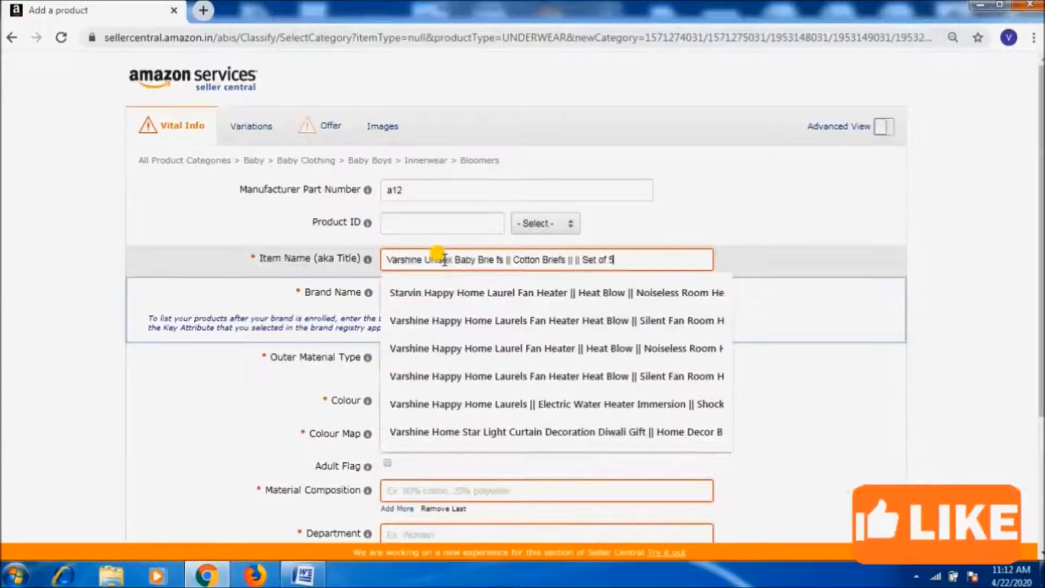
Set the brand name to VARSHINE and the outer material type to Cotton.
left_click(433, 289)
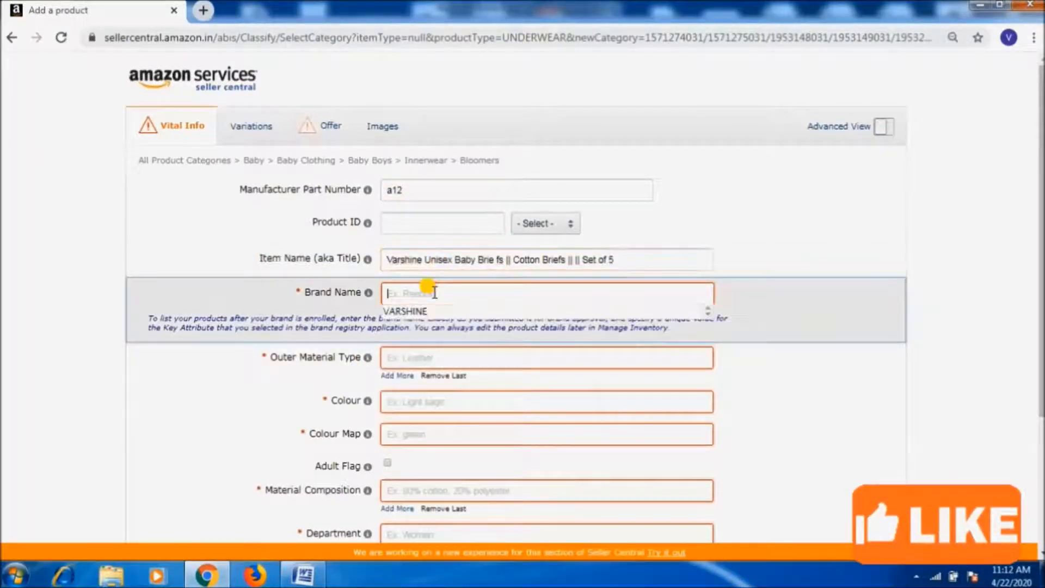
left_click(422, 309)
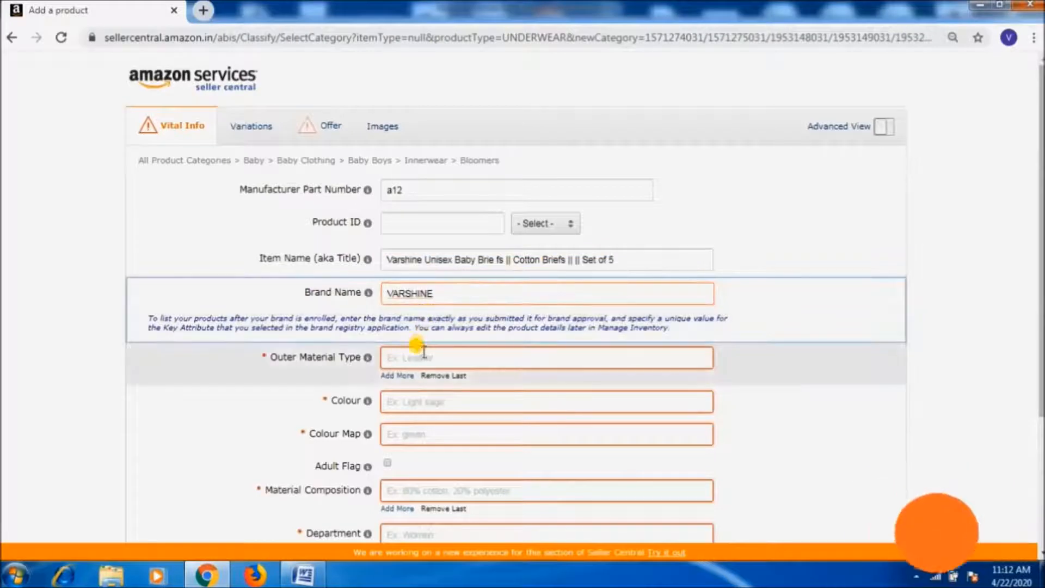
left_click(424, 352)
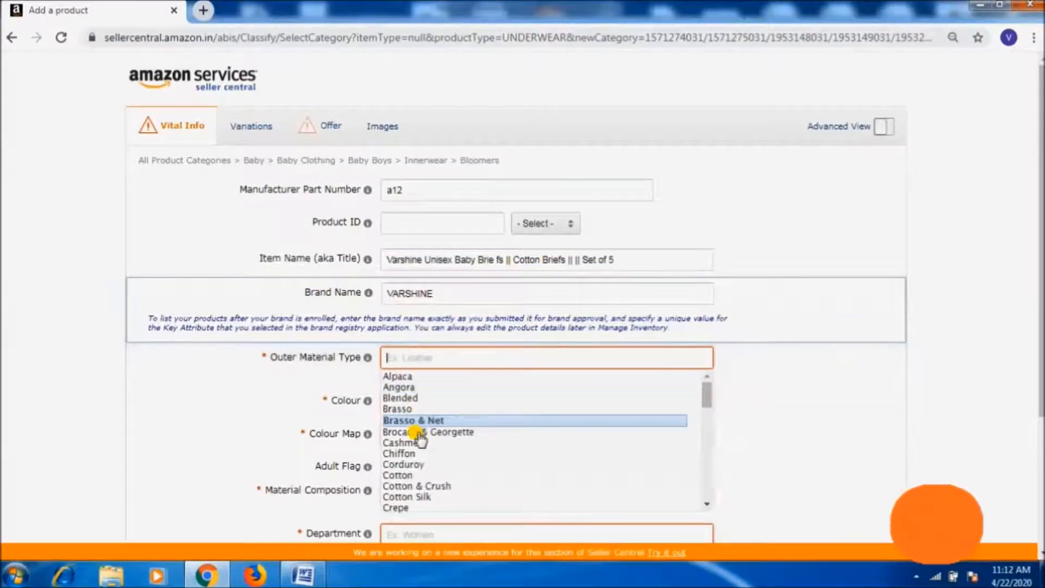
left_click(412, 473)
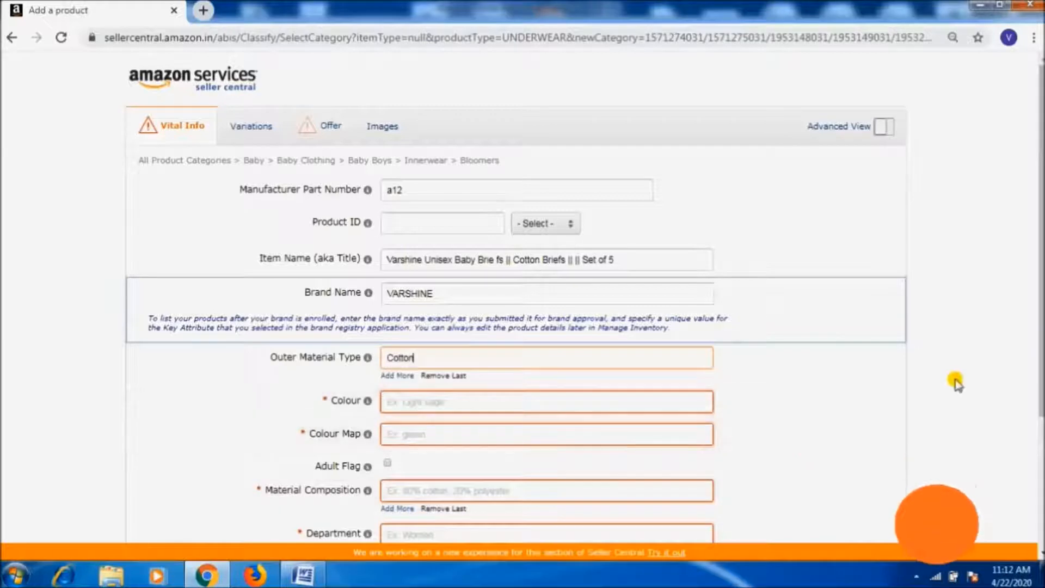
Set the product's colour to multi and its colour map to Multi-Coloured.
left_click_drag(1042, 266, 1043, 321)
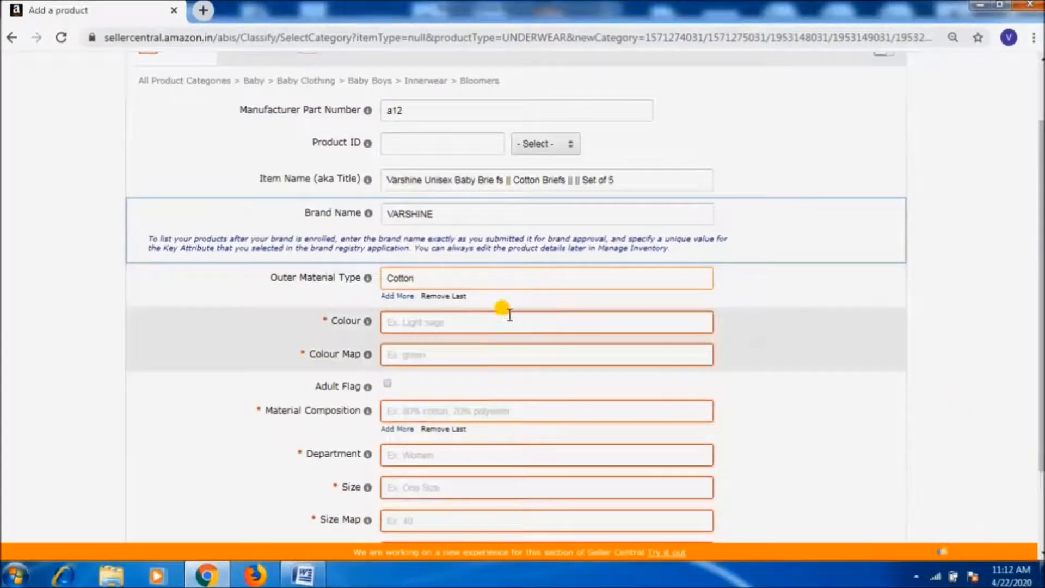
left_click(504, 322)
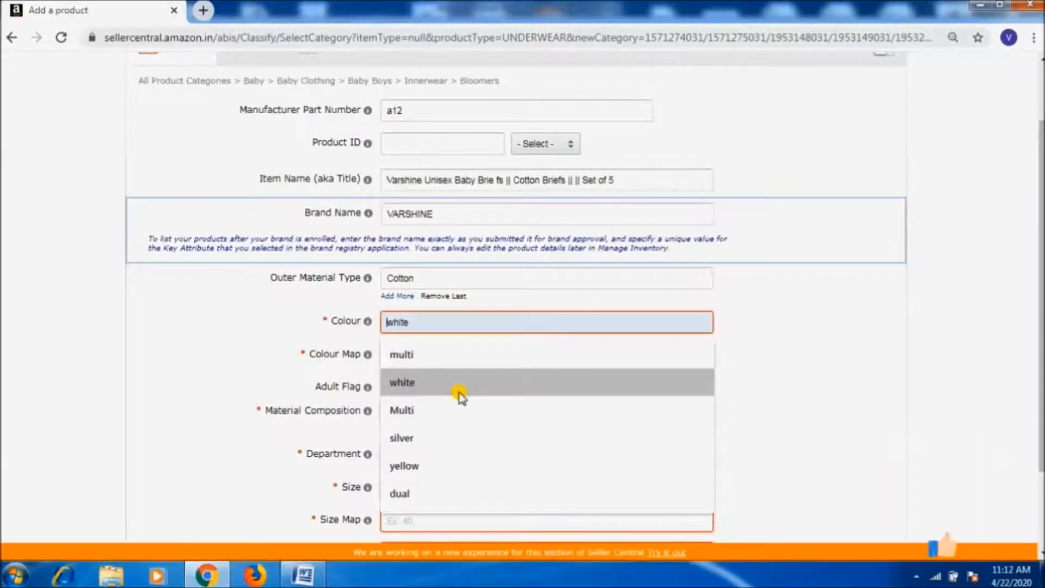
left_click(457, 361)
left_click(452, 355)
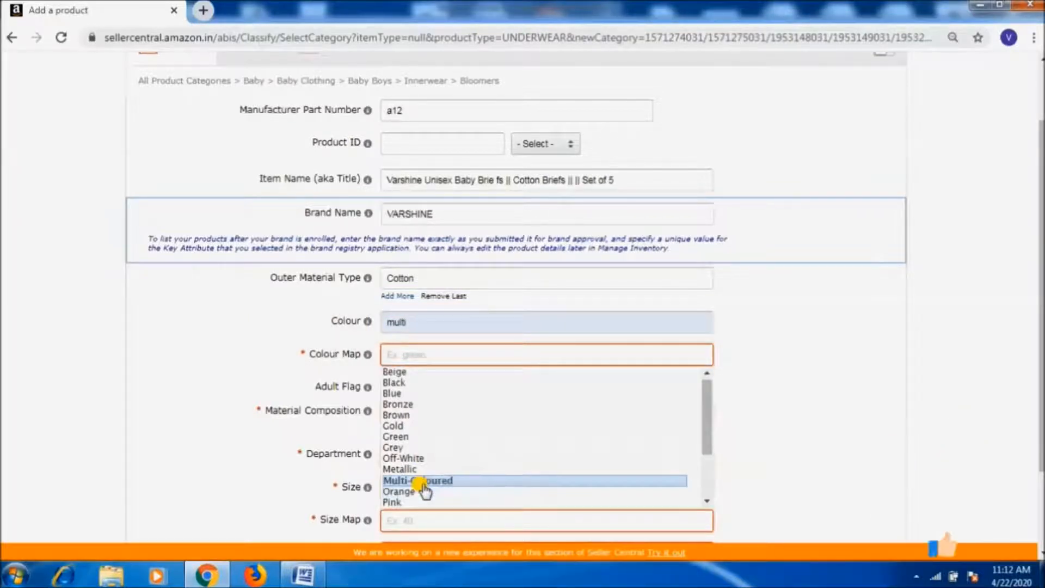
left_click(419, 482)
Enter Cotton as the material composition and set the department to Baby Boys.
left_click(434, 412)
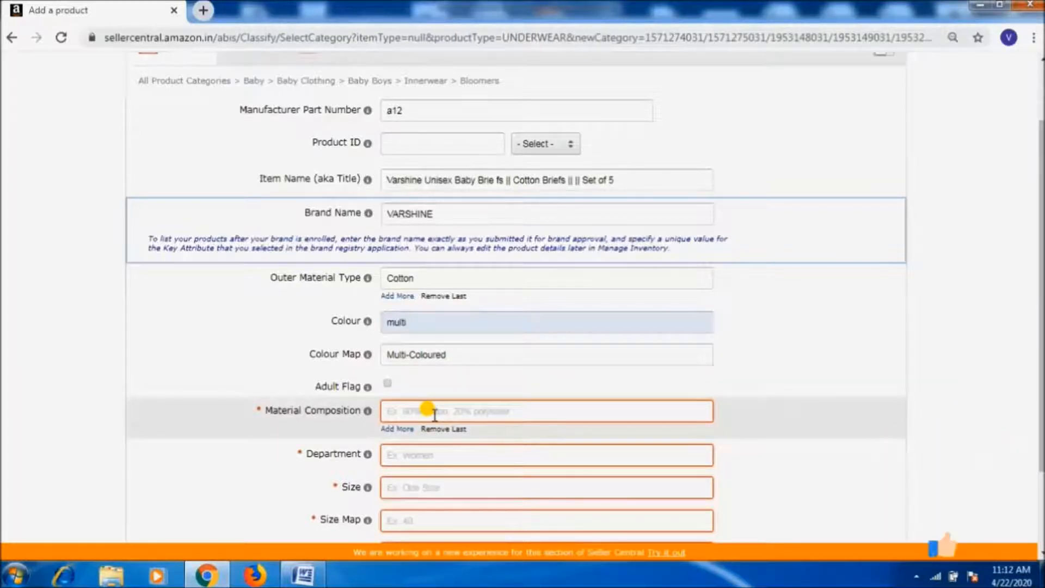
type("Cotton")
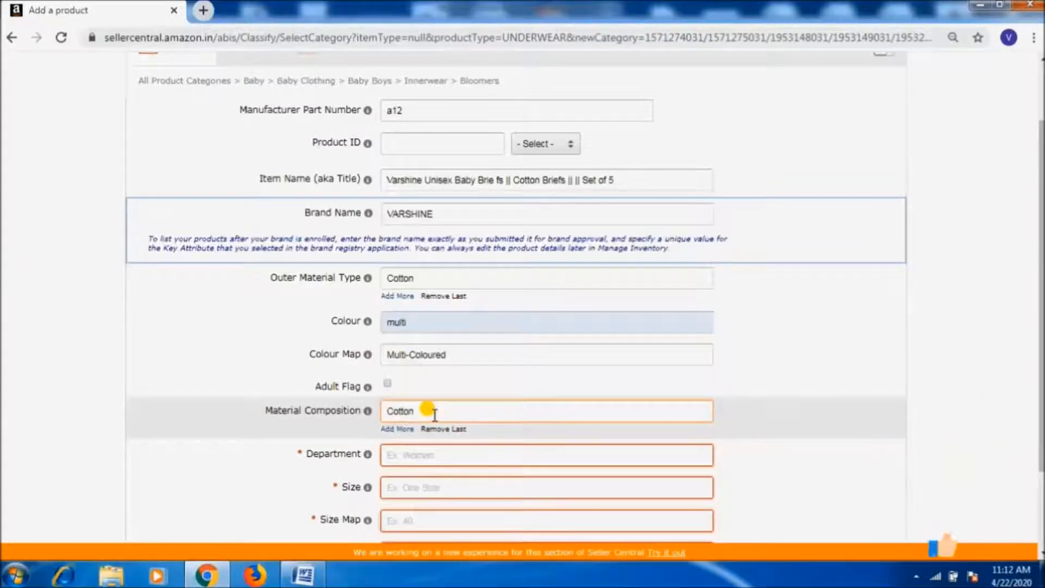
left_click(413, 454)
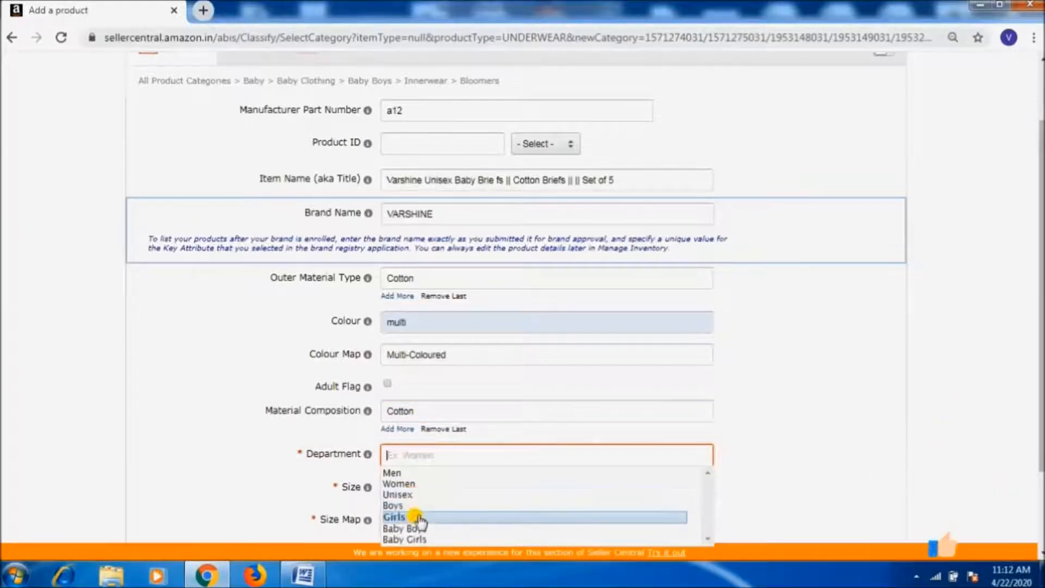
left_click(413, 529)
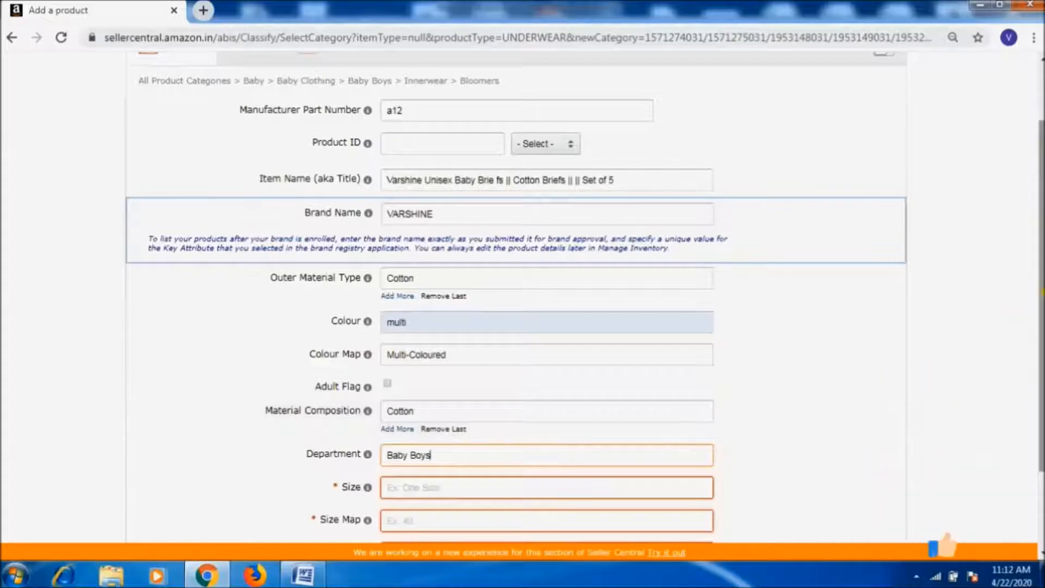
Set both the product's size and its size map to Free Size.
scroll(545, 294, "down", 2)
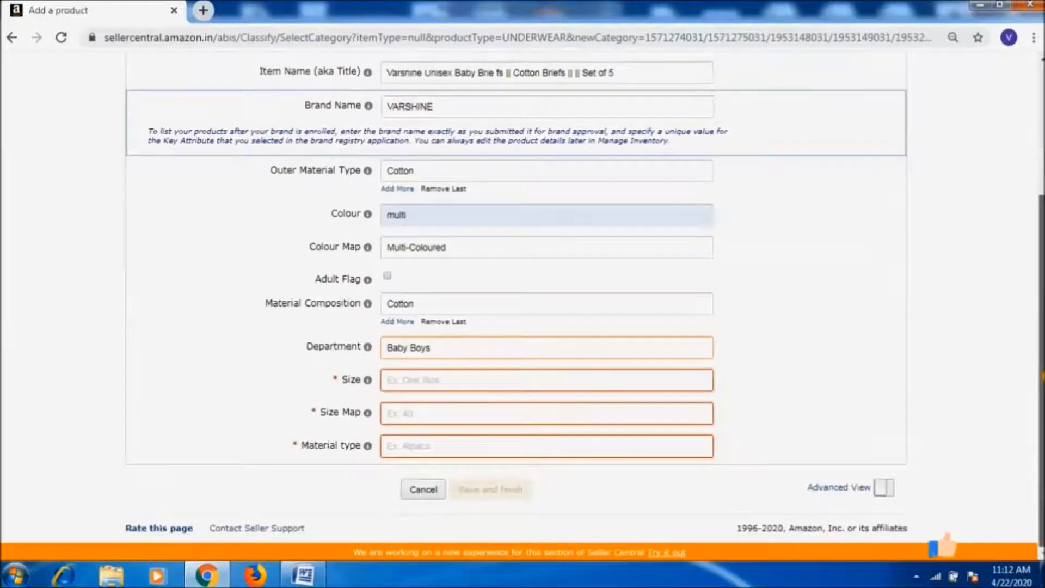
left_click(434, 374)
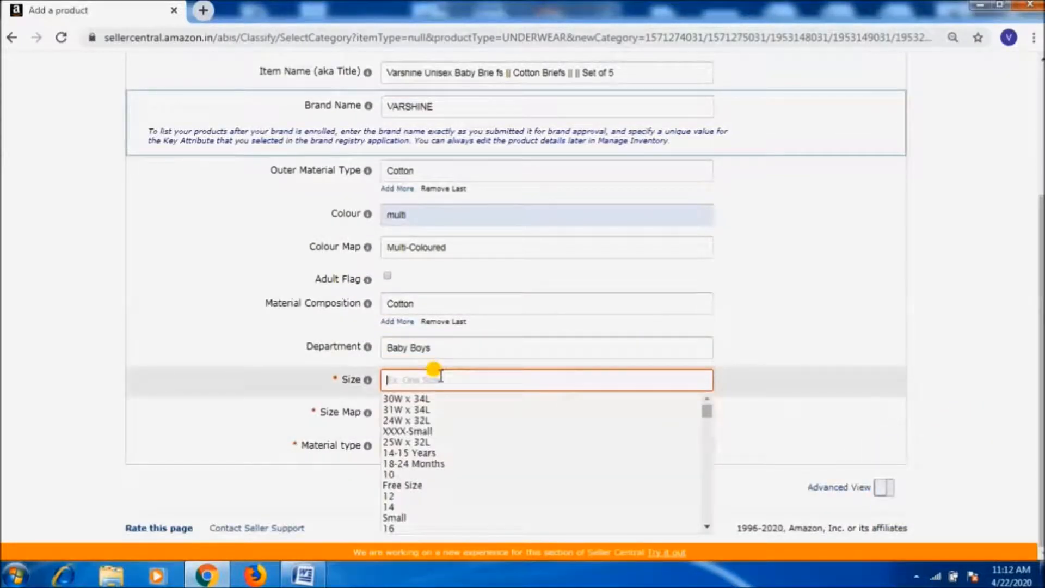
left_click(425, 487)
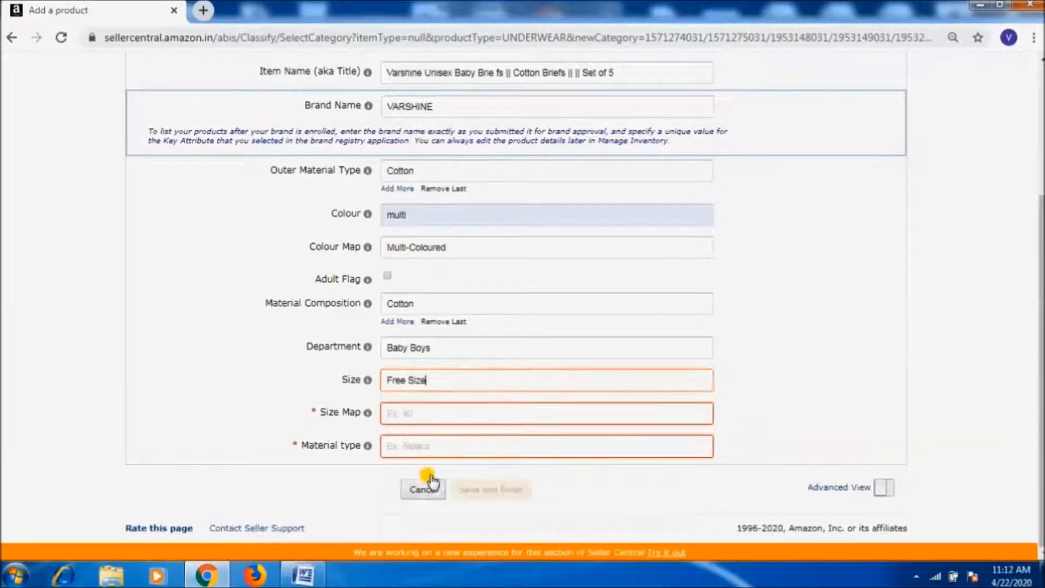
left_click(453, 413)
type("F")
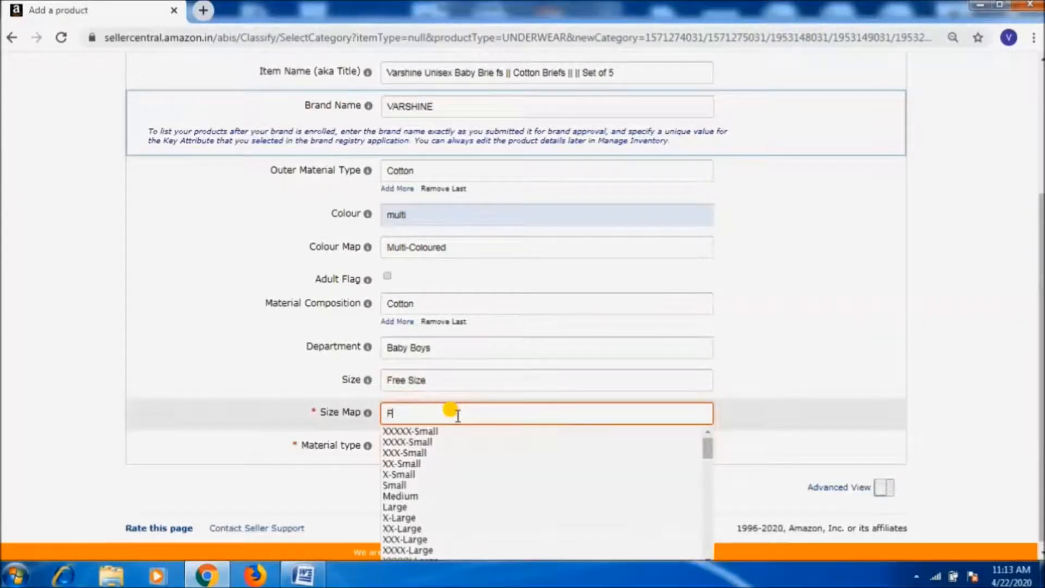
type("i")
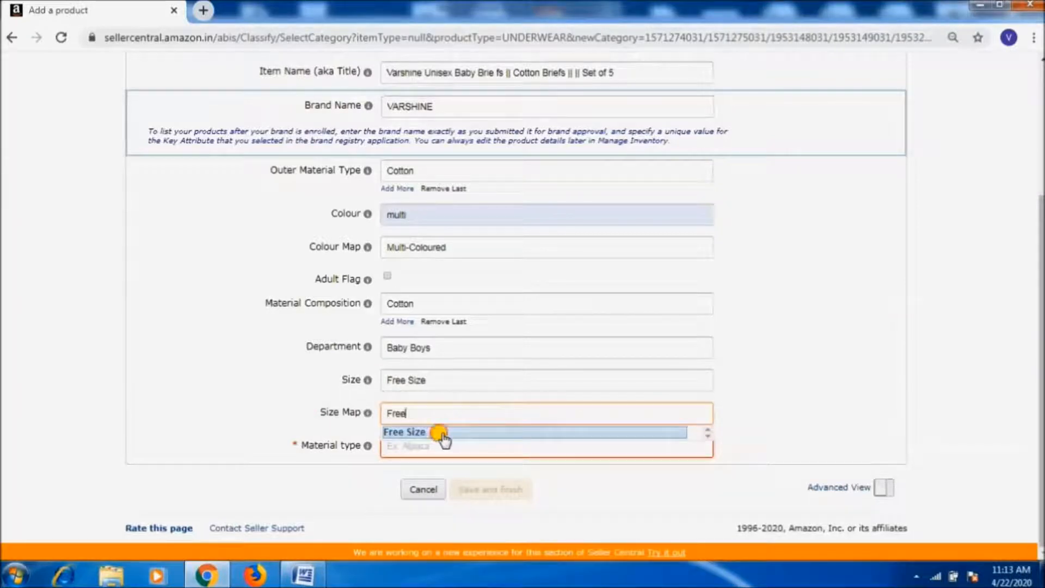
left_click(443, 431)
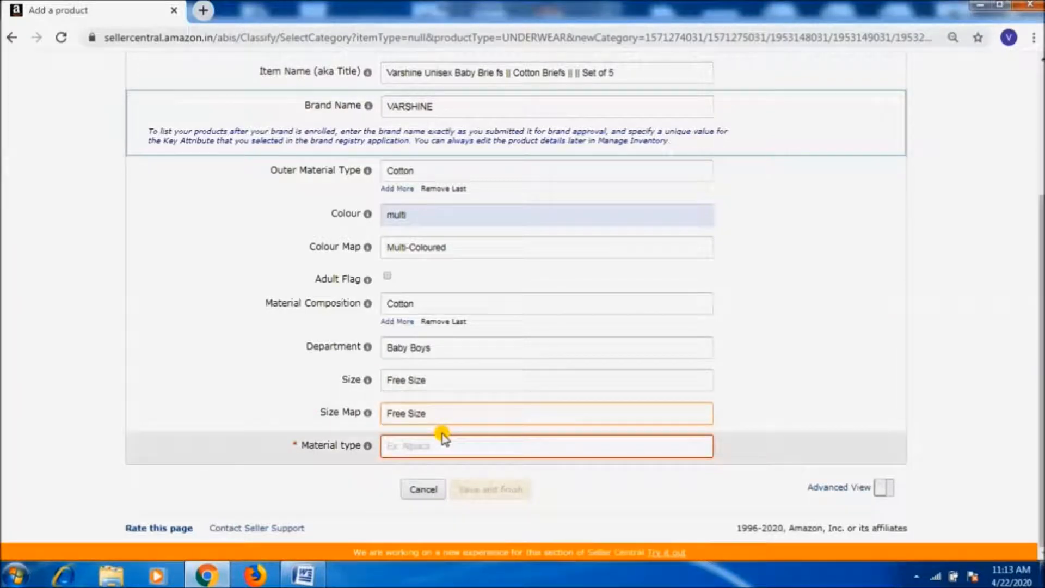
Enter Cotton as the product's material type.
left_click(424, 446)
type("Cotto")
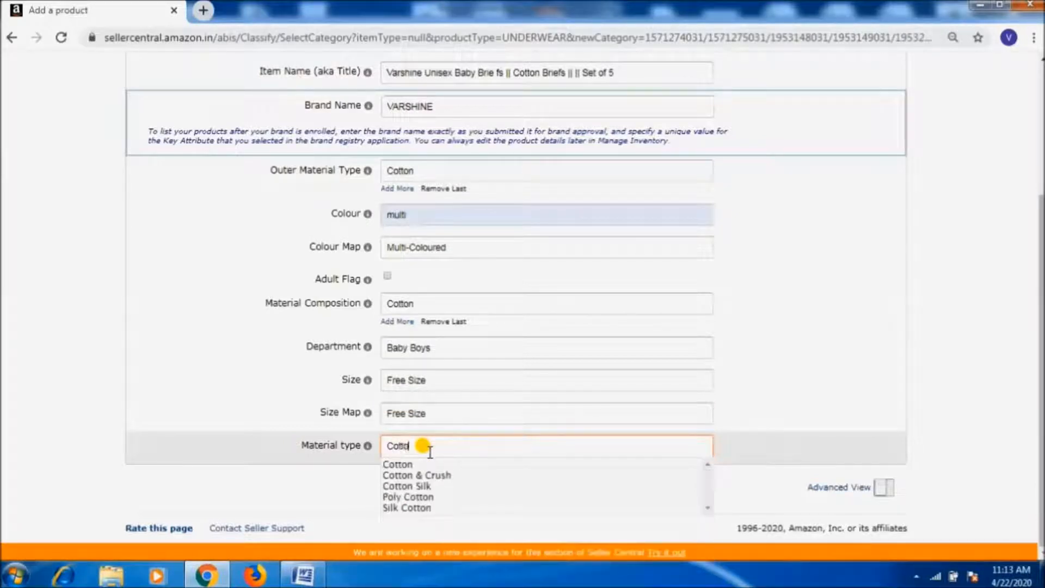
type("n")
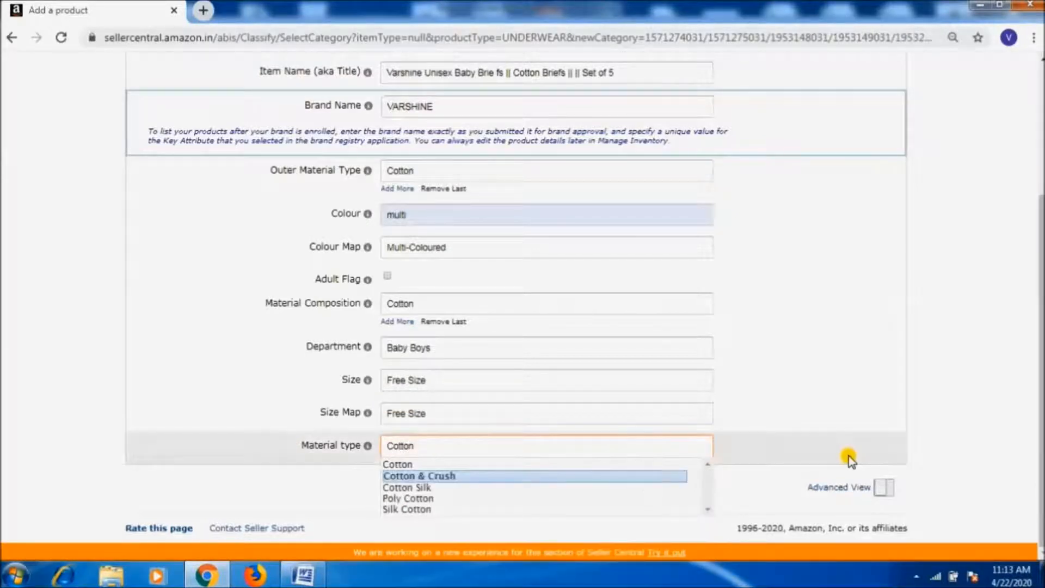
left_click(919, 496)
Open the listing's offer details and turn on the advanced view.
scroll(828, 269, "up", 4)
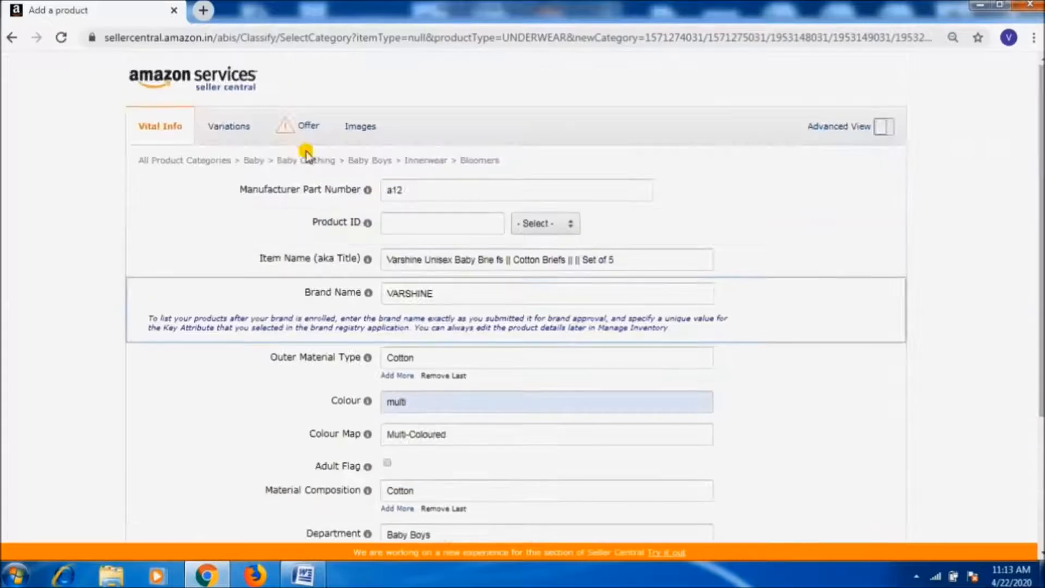
left_click(302, 126)
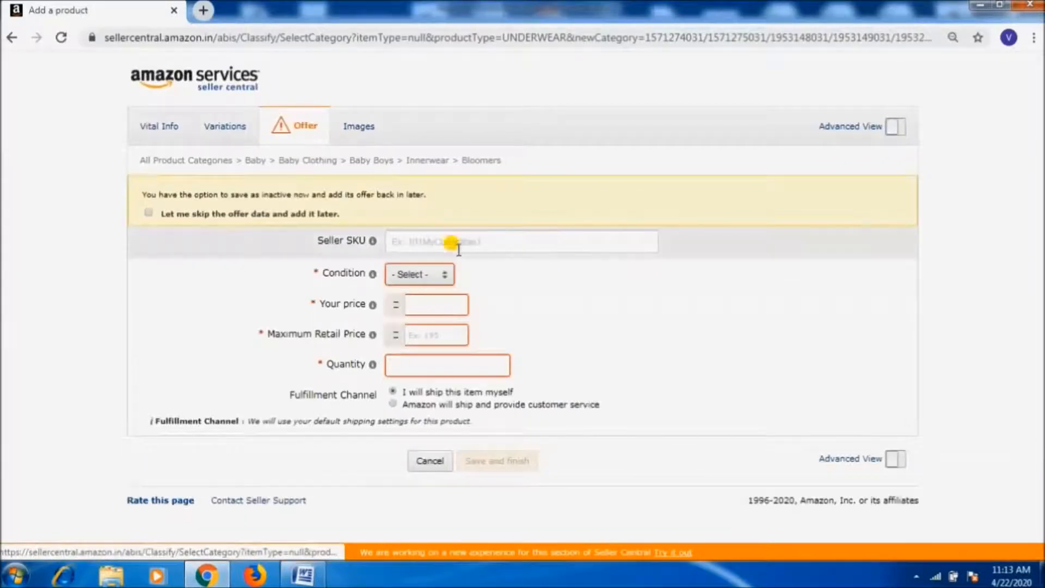
left_click(895, 127)
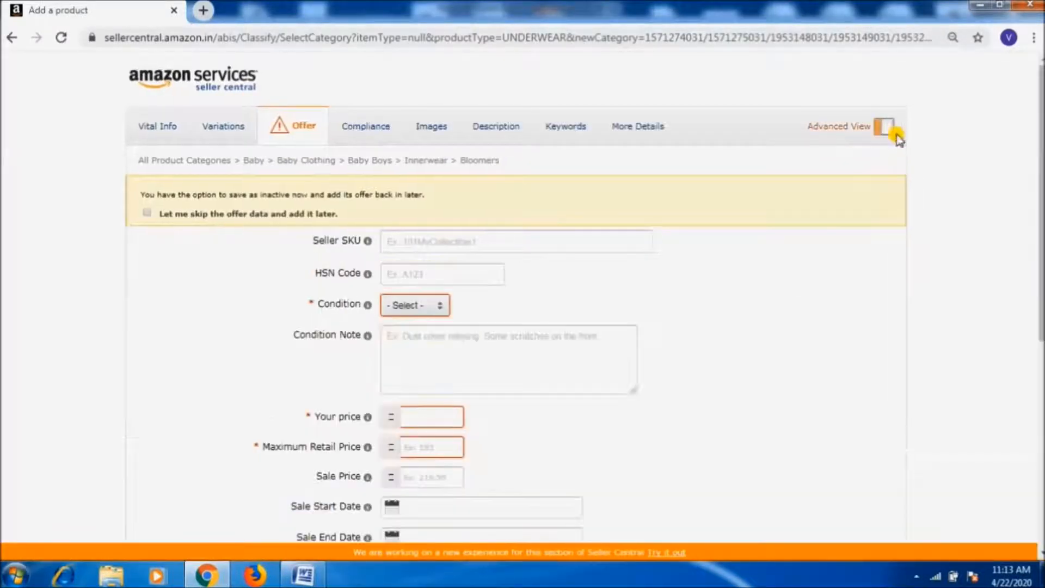
Enter MJ/babyBrief/09 as the seller SKU and set the item's condition to New.
left_click(519, 244)
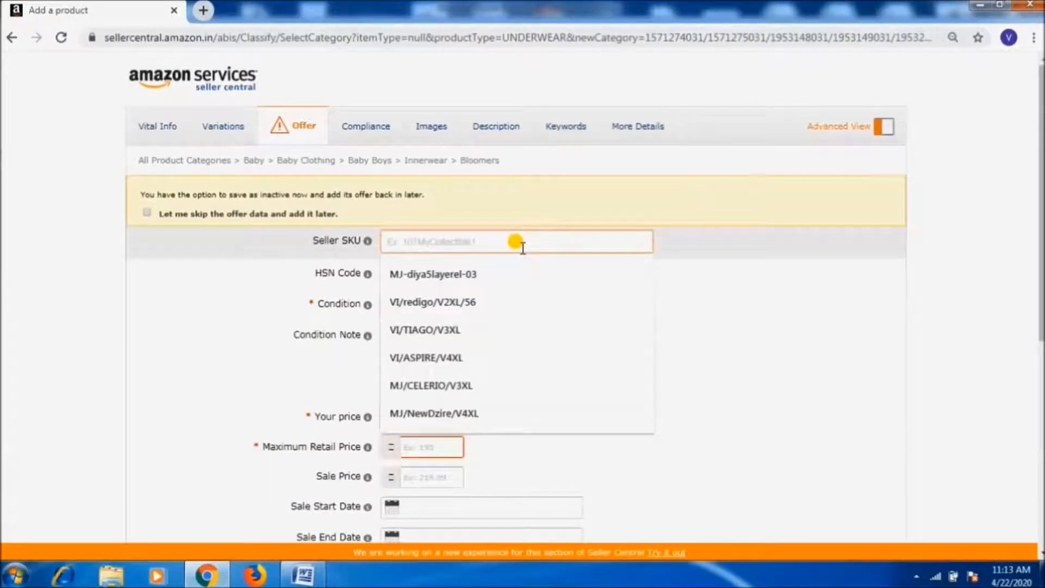
type("MJ")
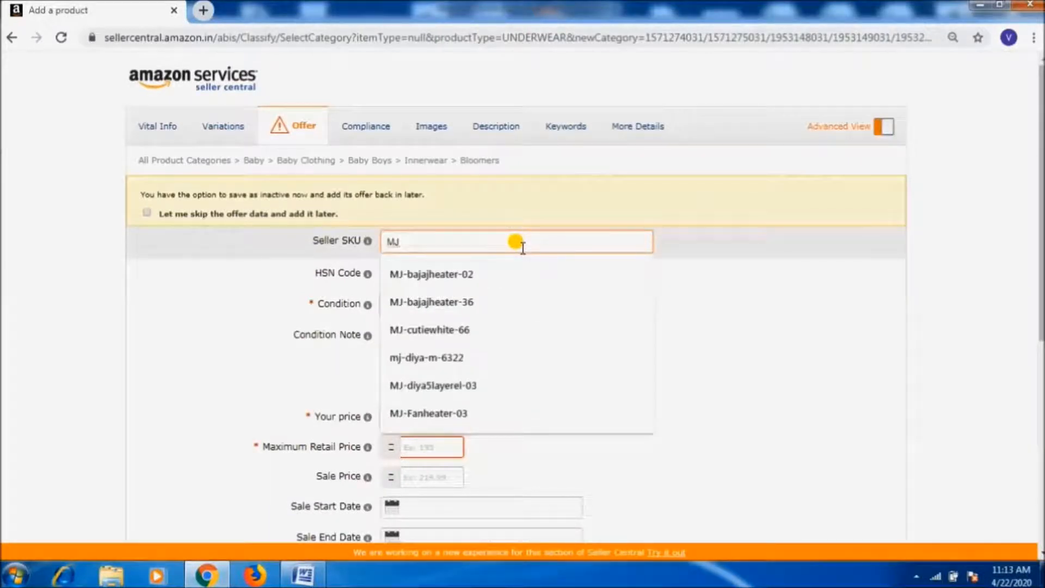
type("/")
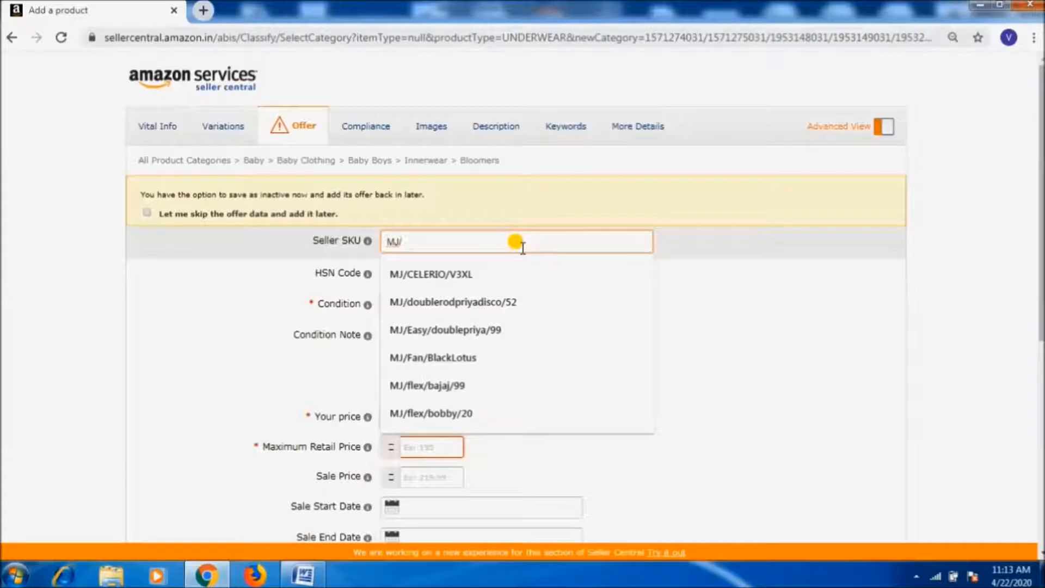
type("babyBrief/09")
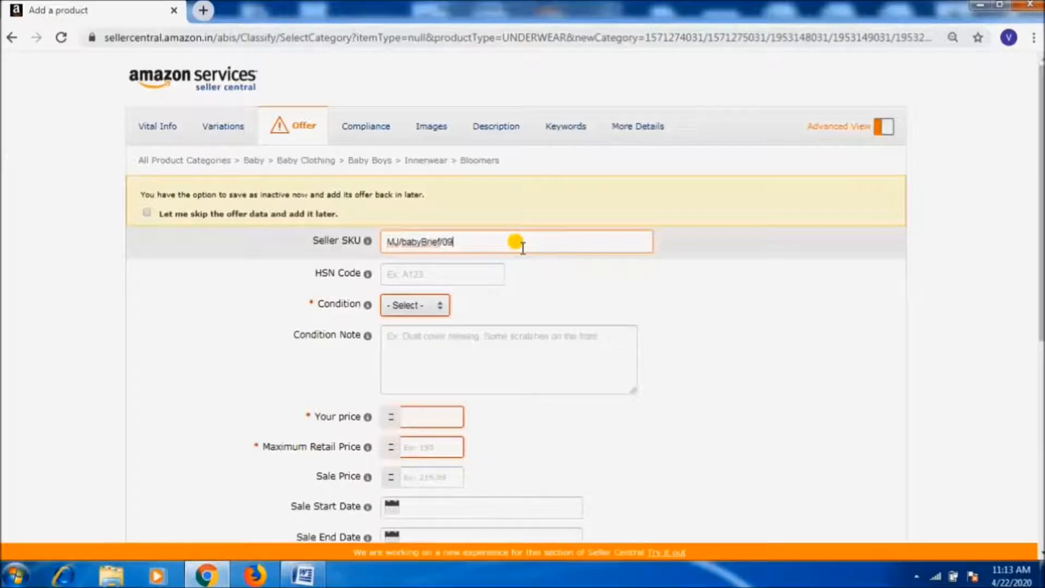
left_click(410, 307)
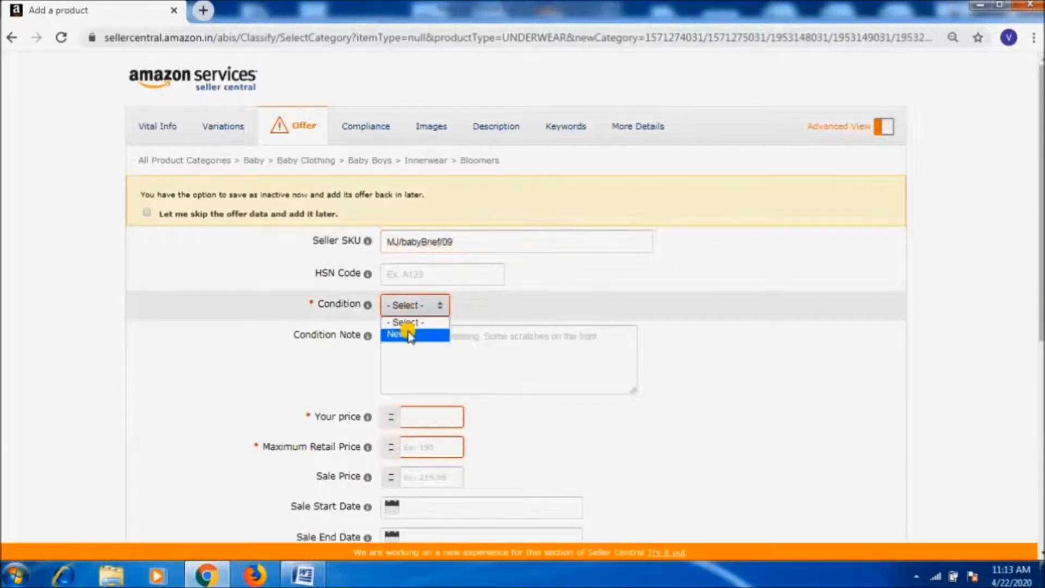
left_click(410, 333)
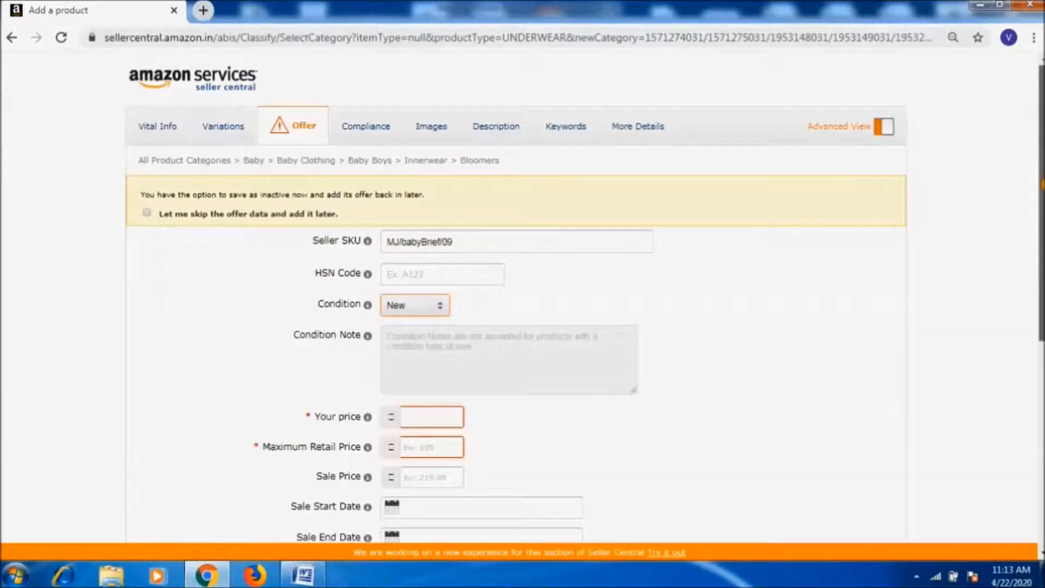
Set your price to 599 and the maximum retail price to 799.
scroll(523, 297, "down", 1)
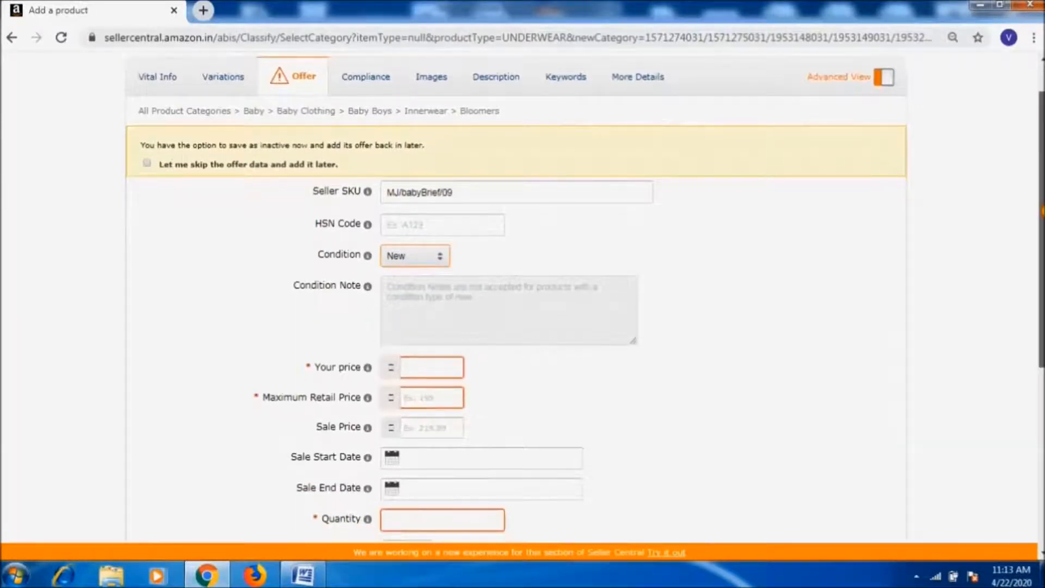
left_click_drag(1043, 214, 1042, 296)
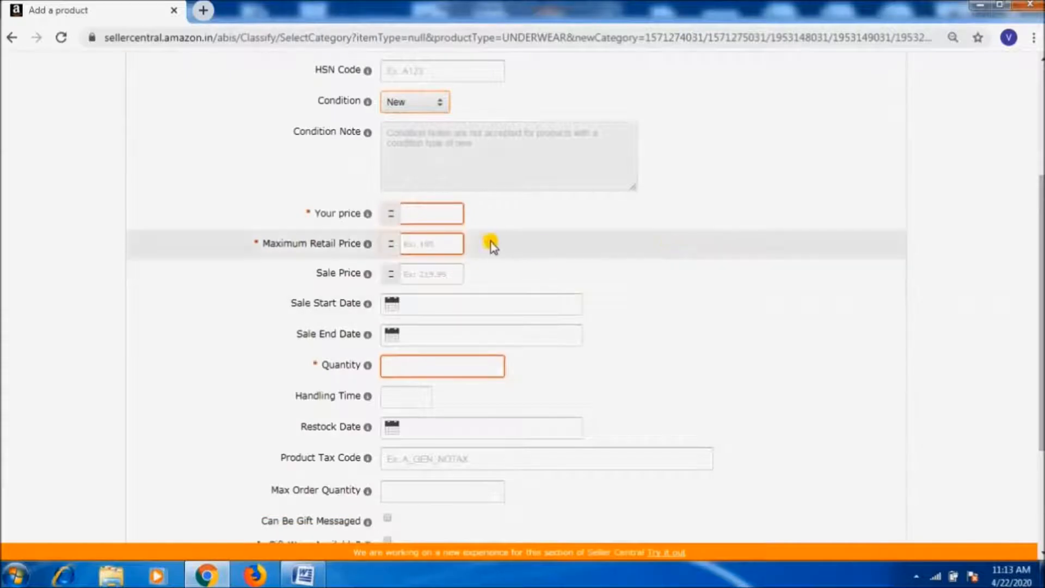
left_click(418, 208)
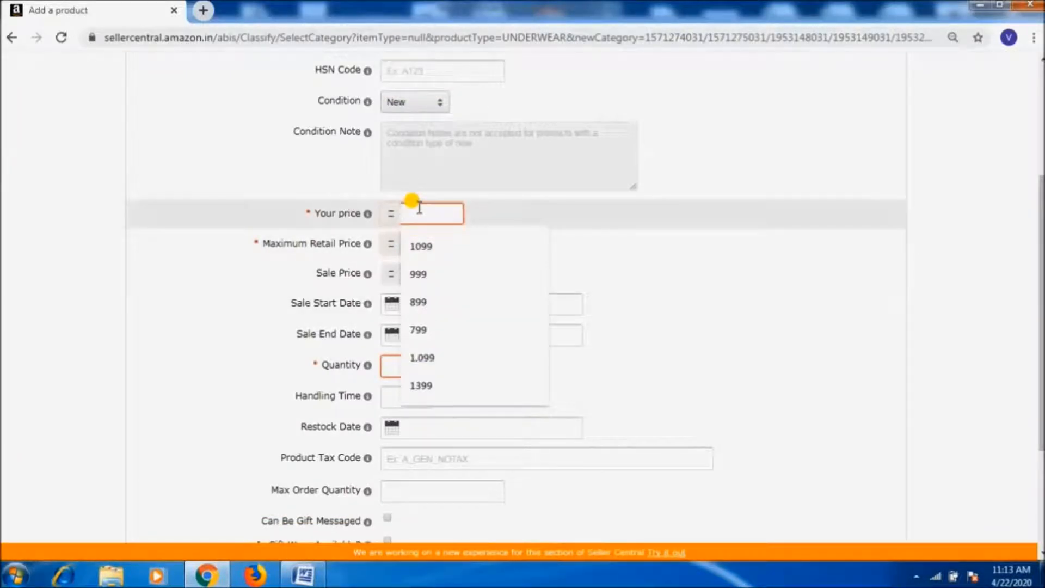
type("5")
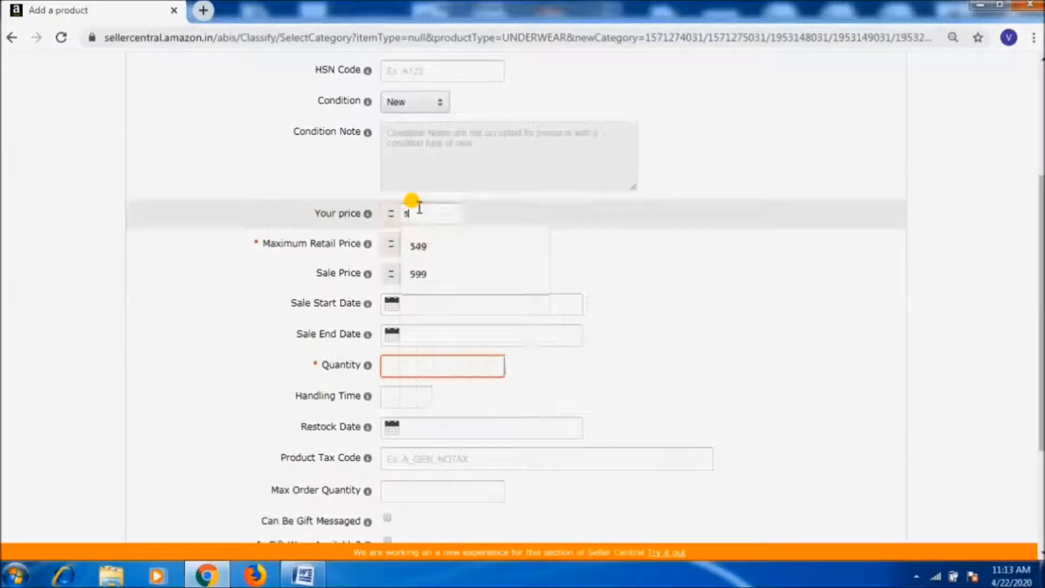
type("99")
key("Tab")
left_click(419, 240)
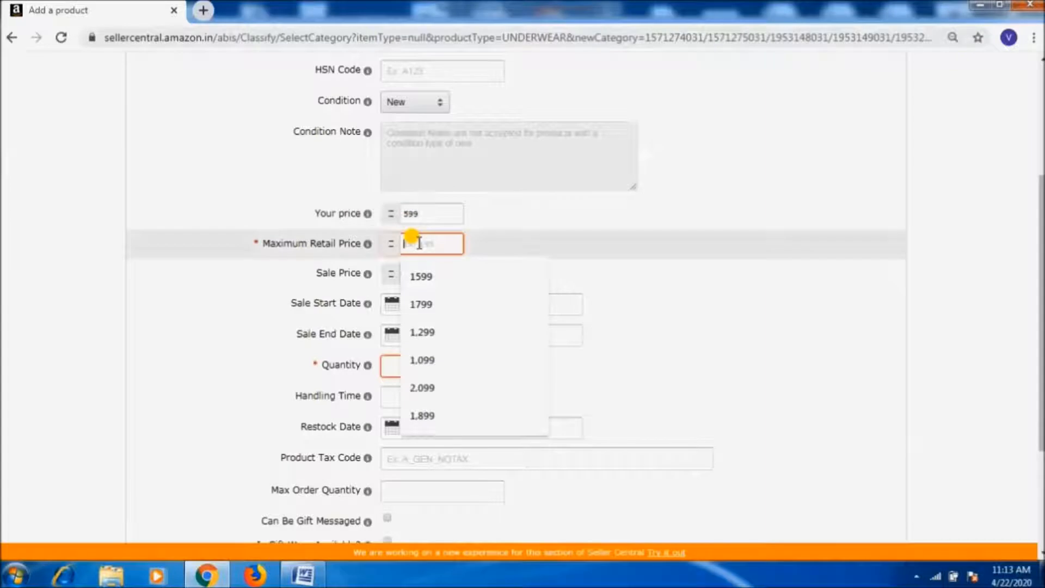
type("799")
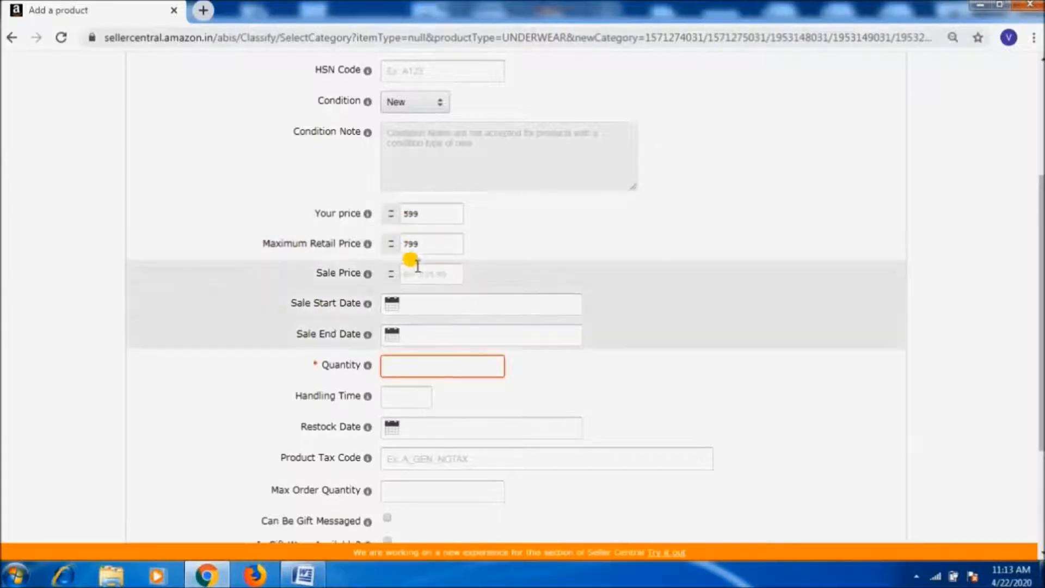
Set a sale price of 499 running from 22/04/2020 to 31/12/2025.
left_click(417, 270)
type("499")
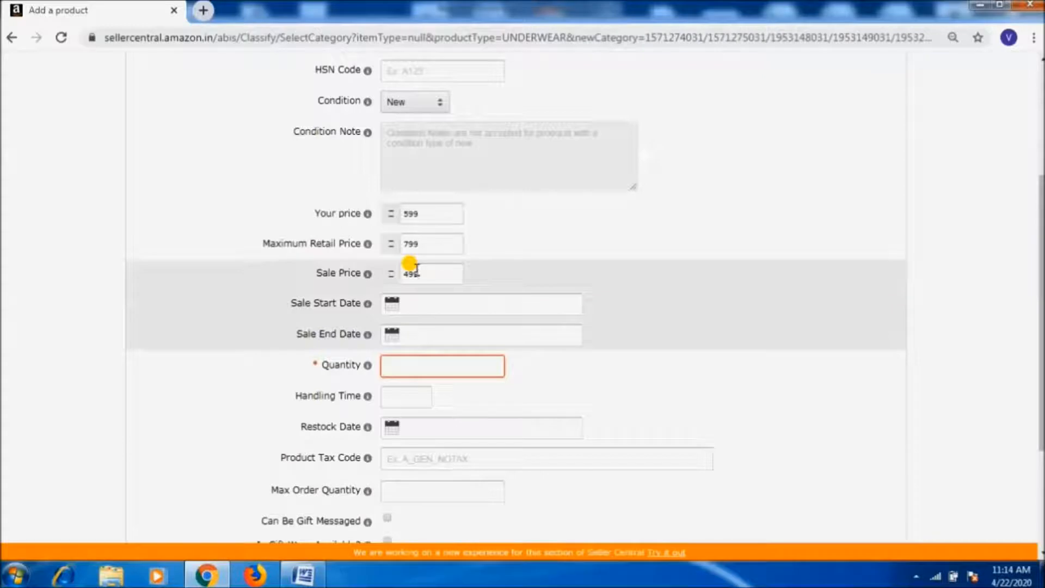
left_click(452, 302)
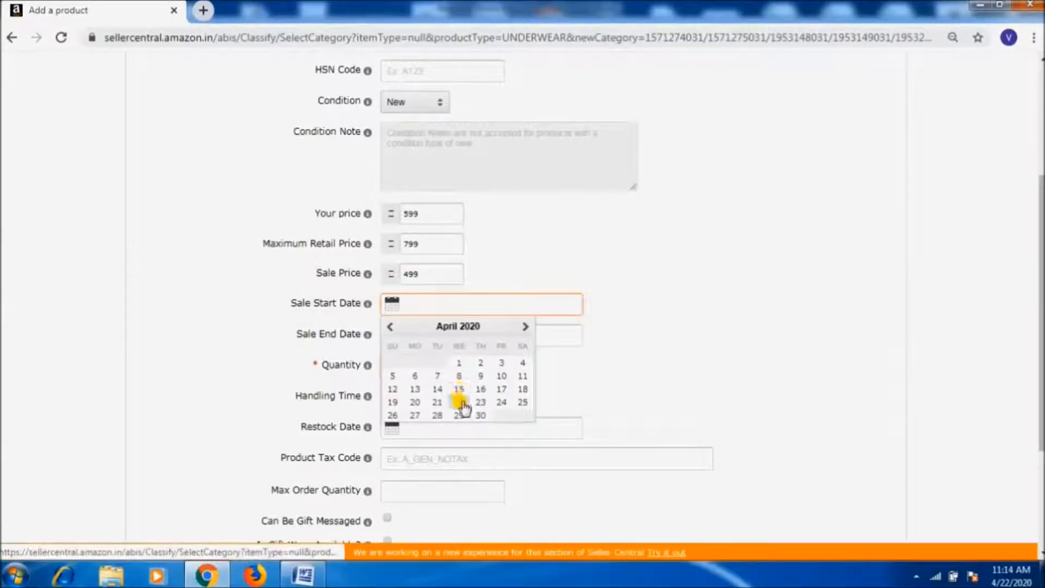
left_click(459, 402)
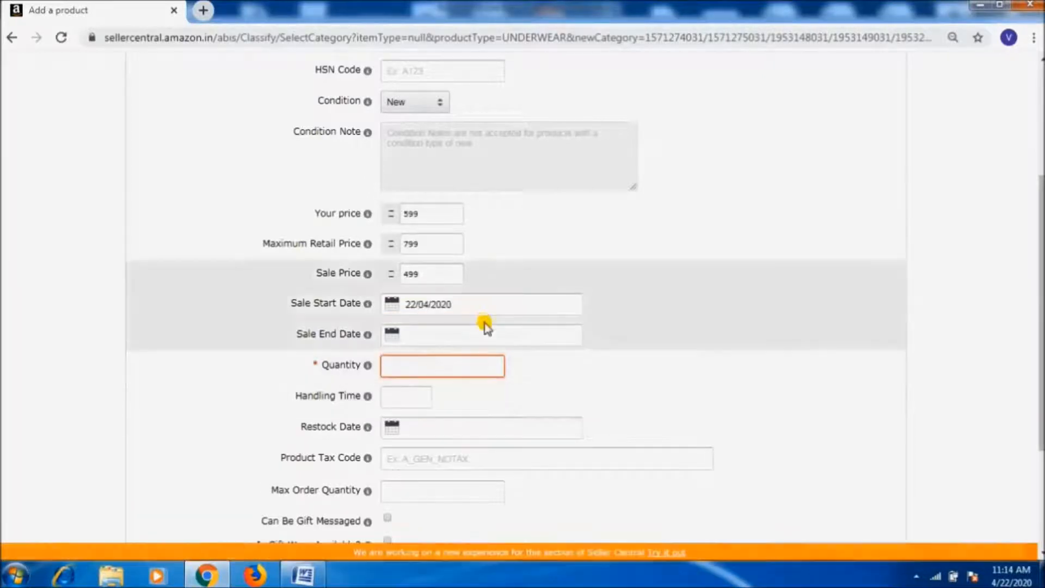
left_click(481, 334)
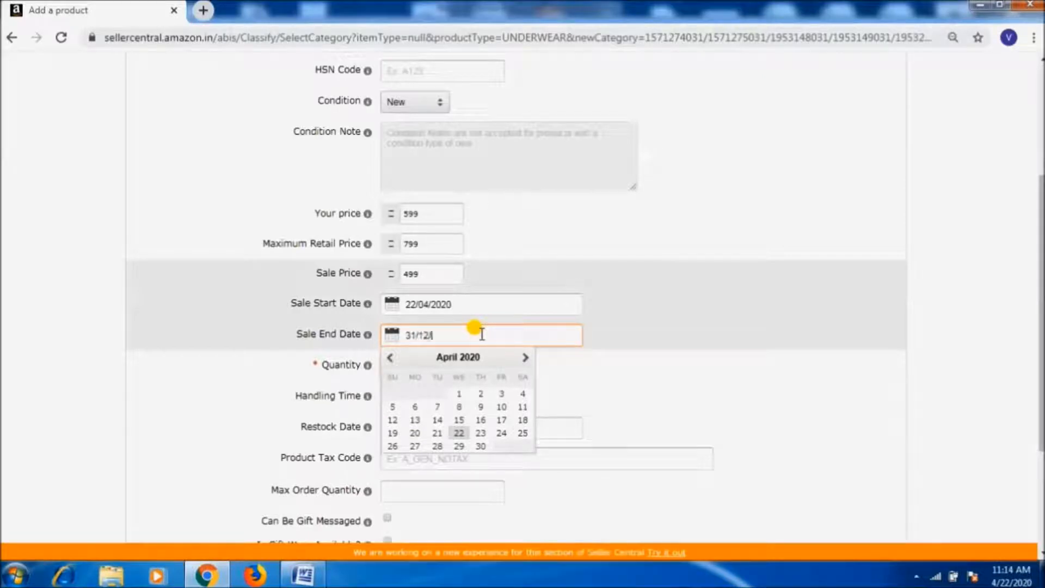
type("31/12/2025")
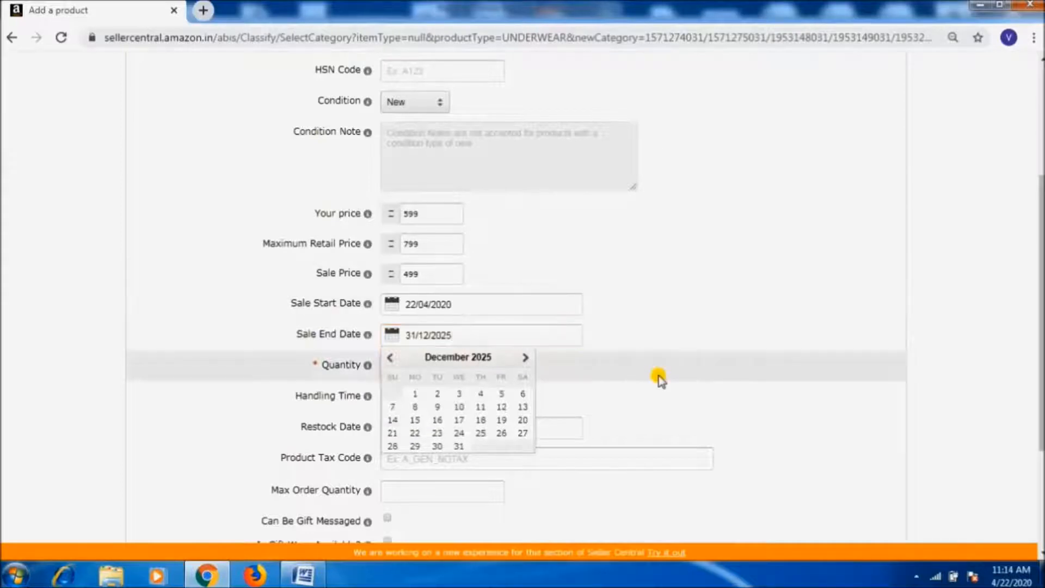
Set the offer's quantity to 2 and its product tax code to A_GEN_SUPERREDUCED.
left_click(468, 374)
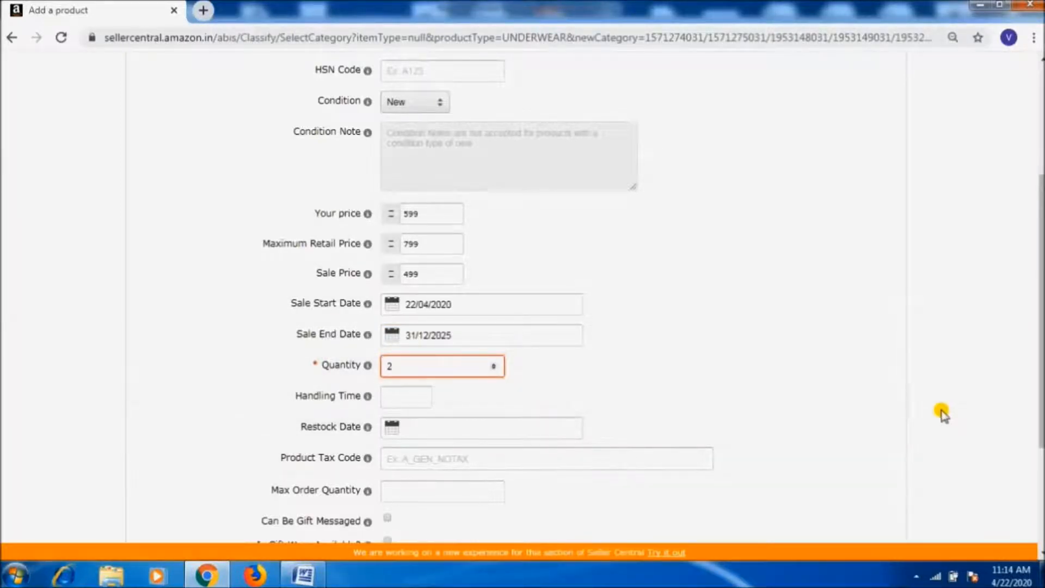
scroll(1041, 330, "down", 2)
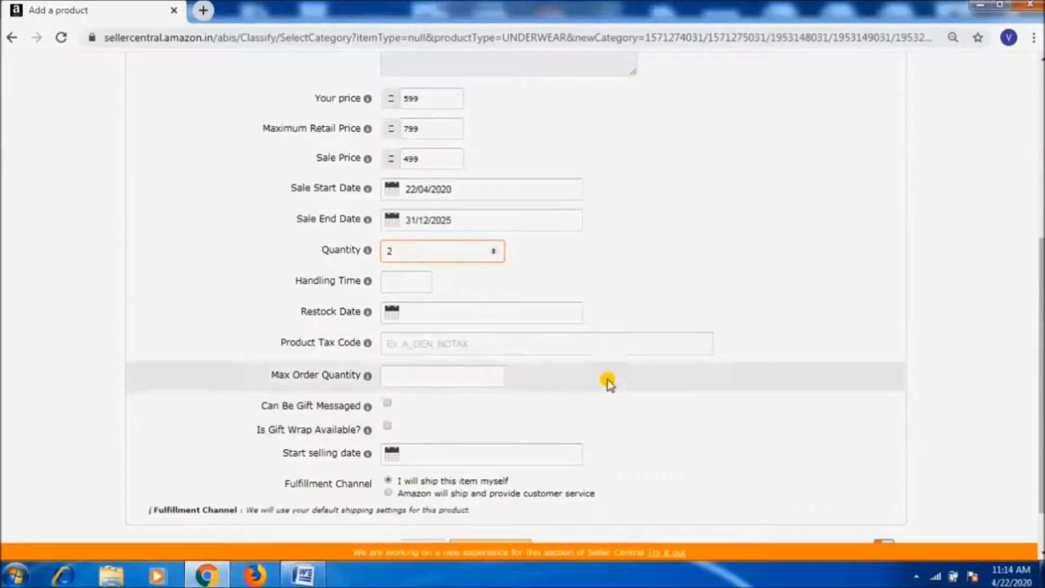
left_click(580, 347)
type("A_GEN")
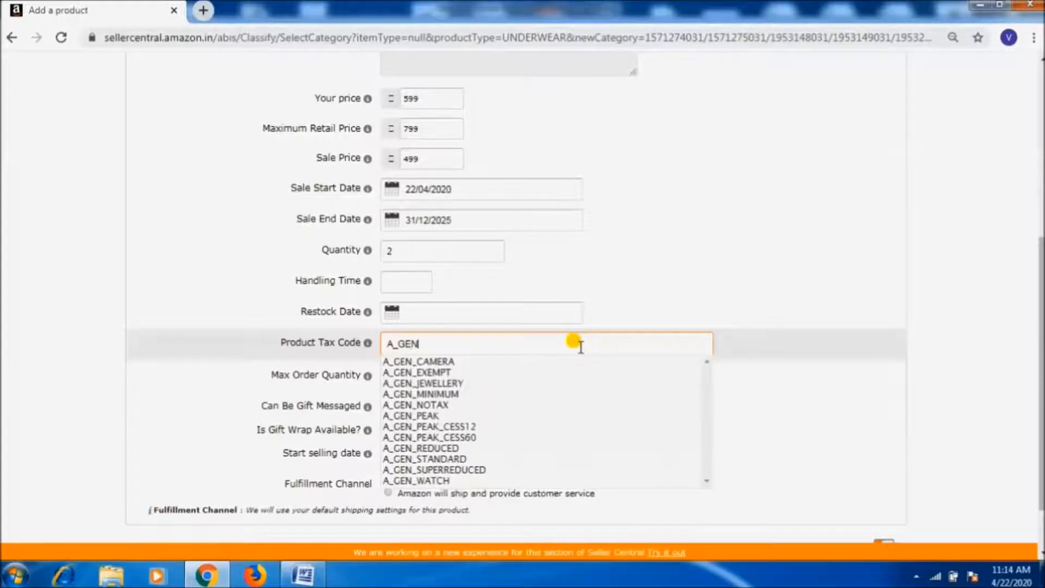
type("_S")
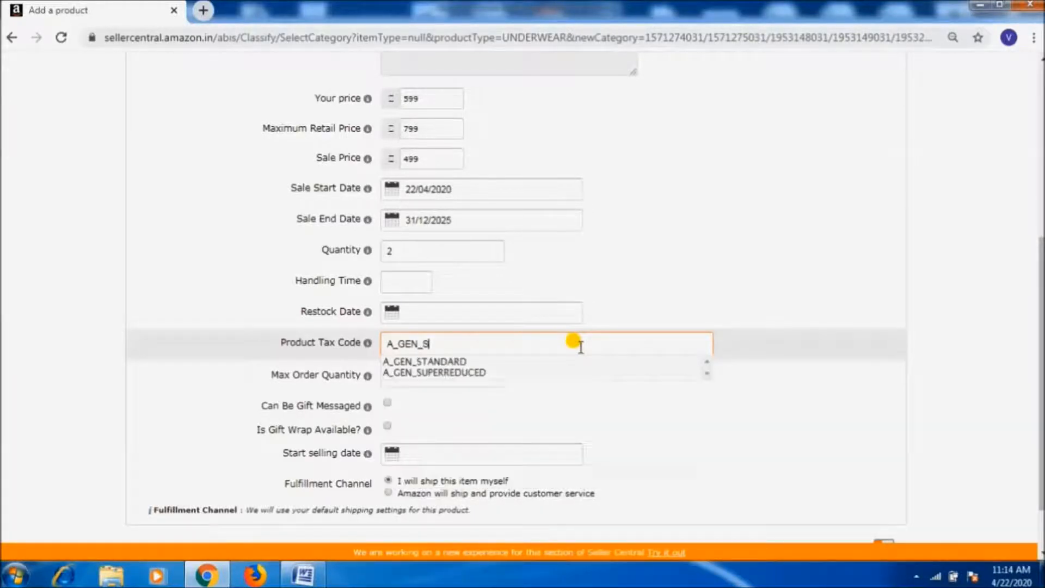
left_click(507, 377)
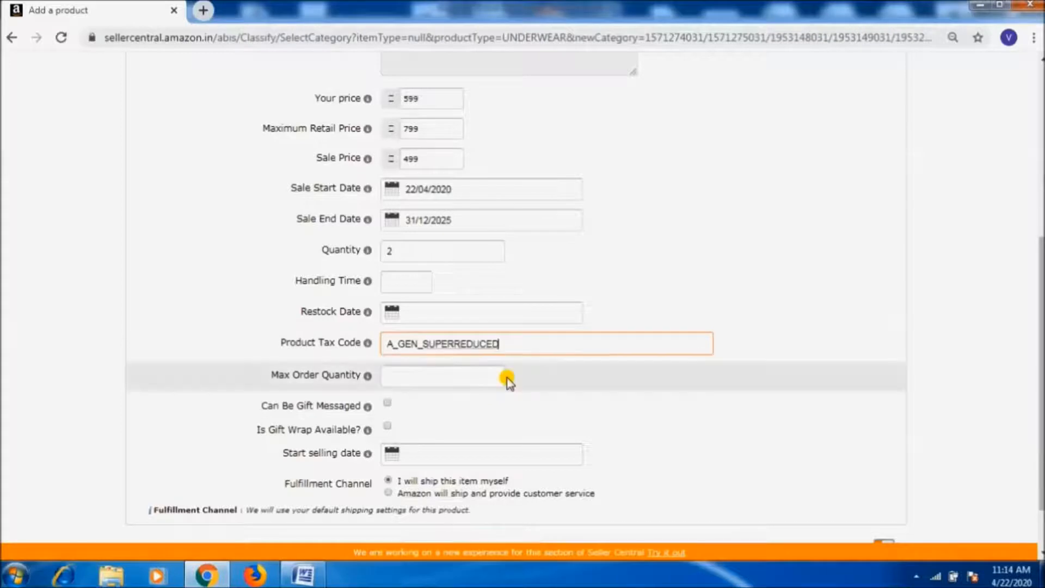
Set the maximum order quantity to 2 and allow gift messages for the product.
left_click(465, 375)
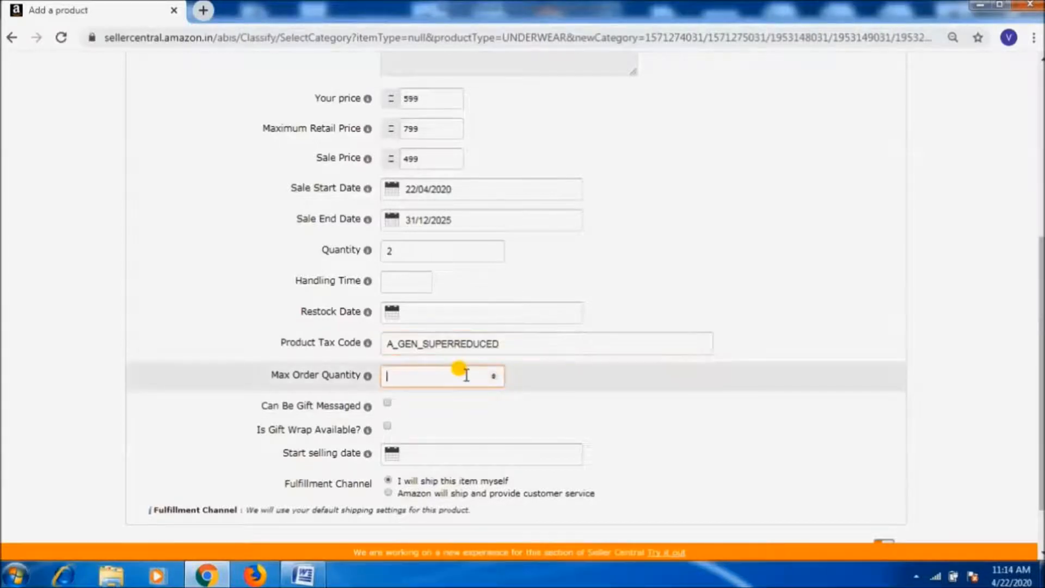
left_click(388, 404)
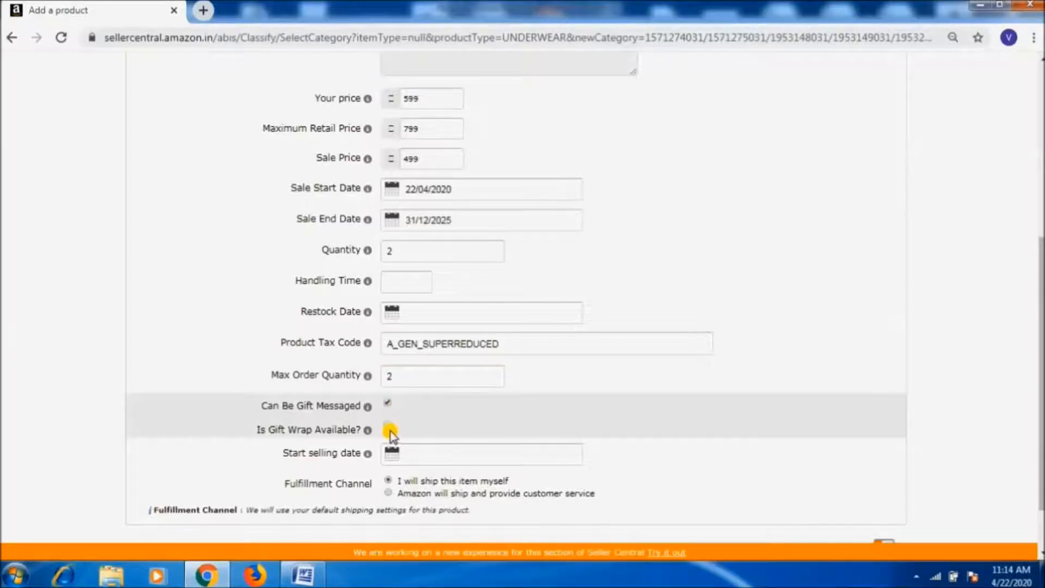
Make gift wrap available for the product.
left_click(388, 427)
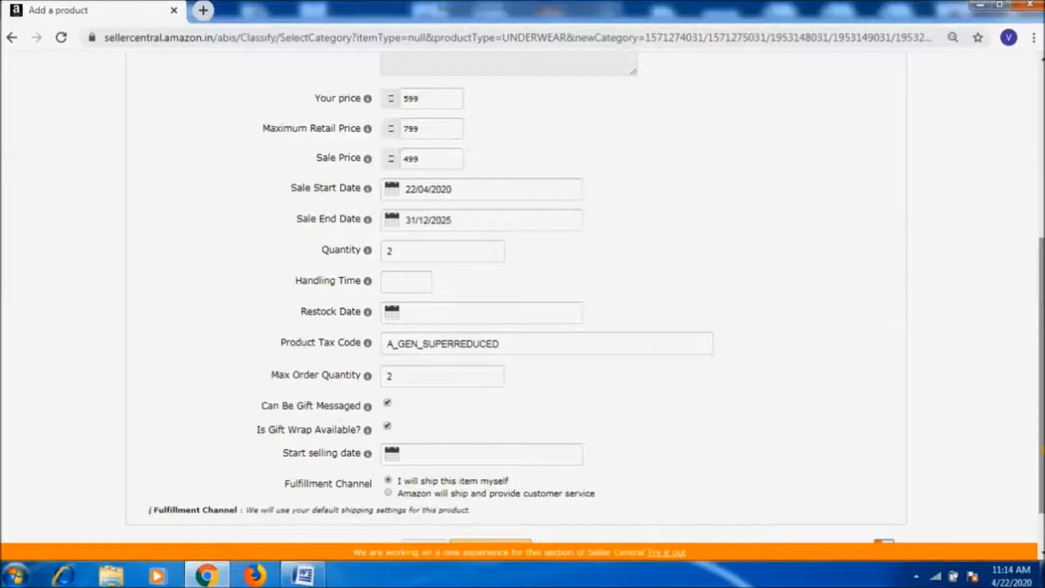
Upload image 1 from the product photo folder on Local Disk (D:) as the listing's main image.
scroll(675, 272, "up", 6)
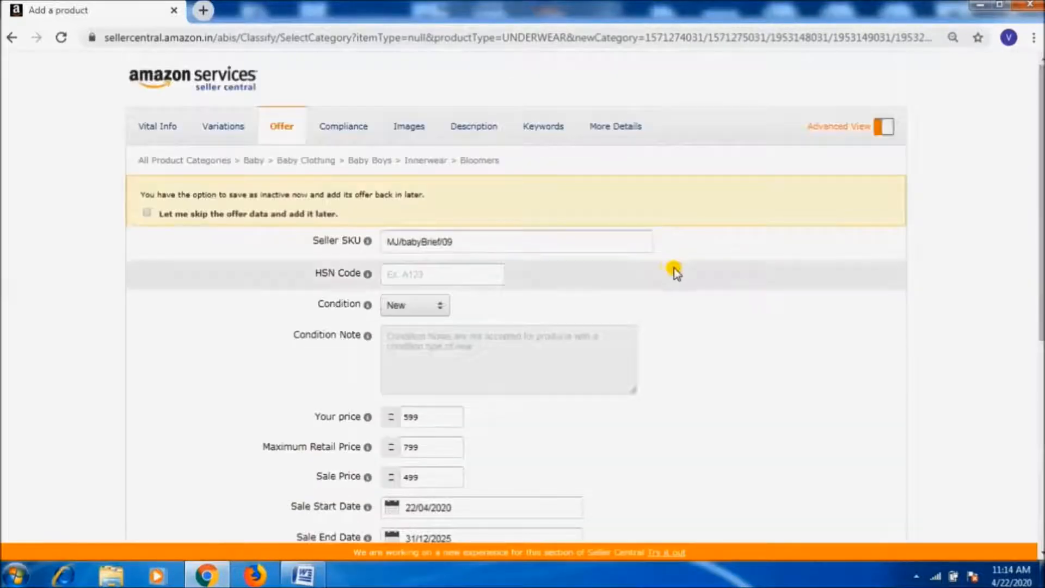
left_click(398, 135)
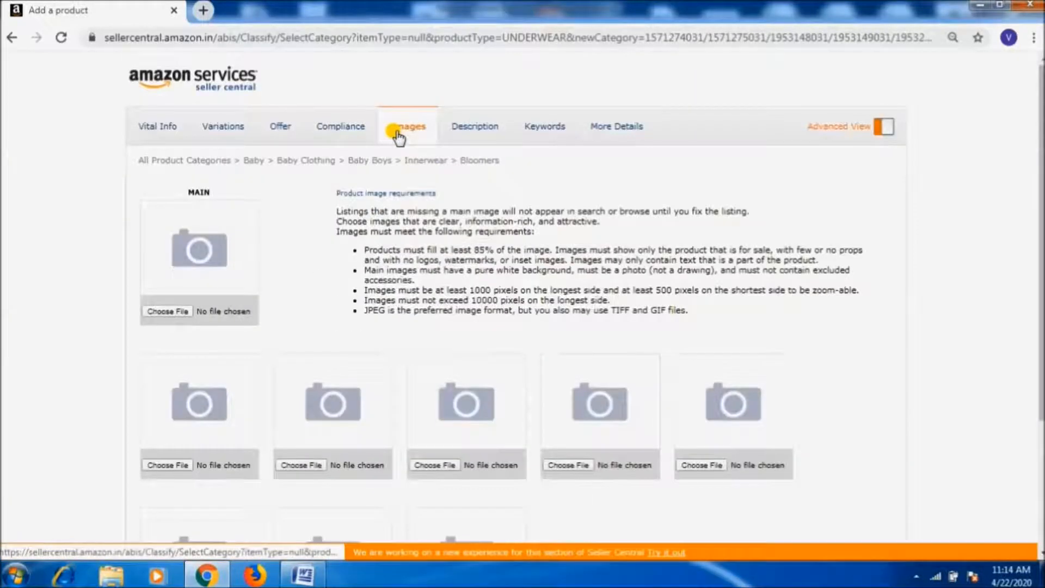
left_click(180, 311)
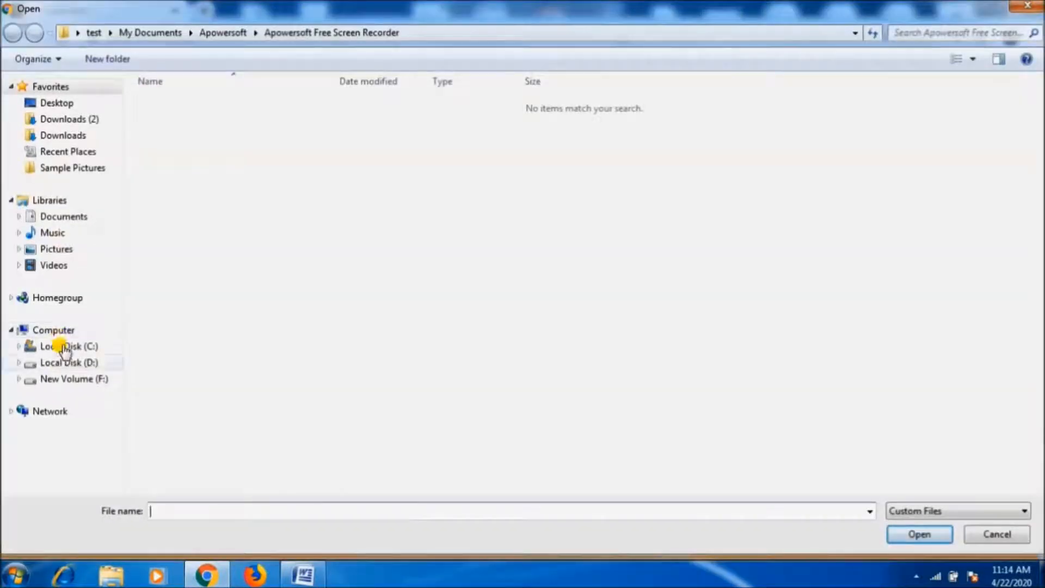
left_click(61, 362)
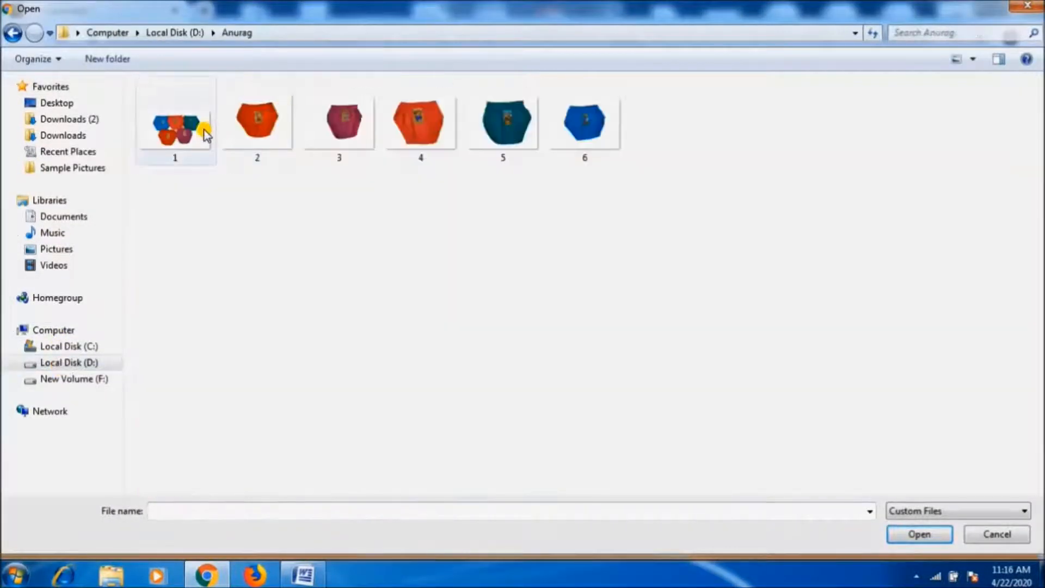
double_click(206, 132)
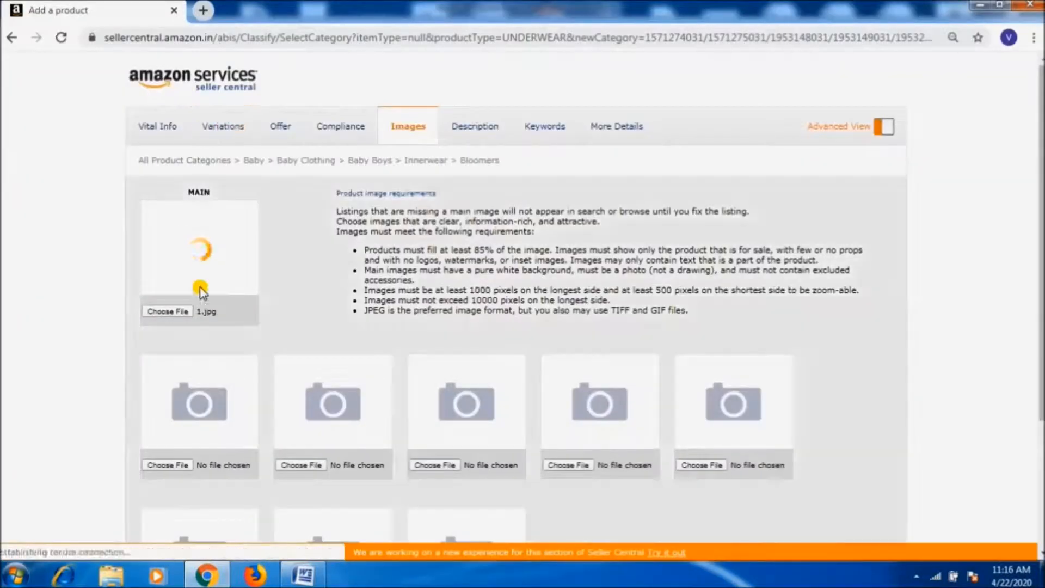
Upload images 2, 3 and 4 into the first three additional image slots below the main image.
left_click(172, 467)
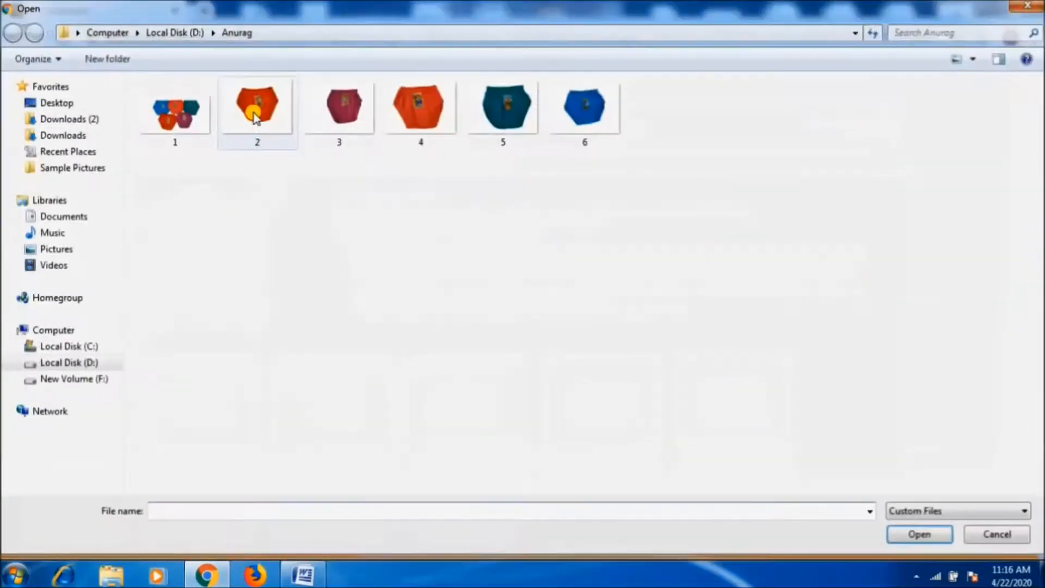
double_click(252, 110)
left_click(286, 466)
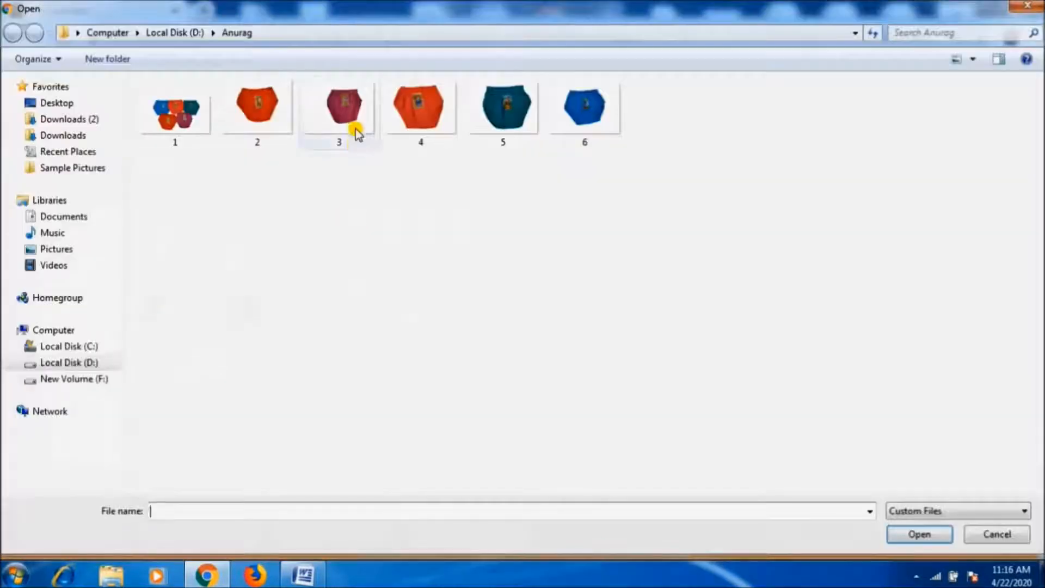
double_click(347, 133)
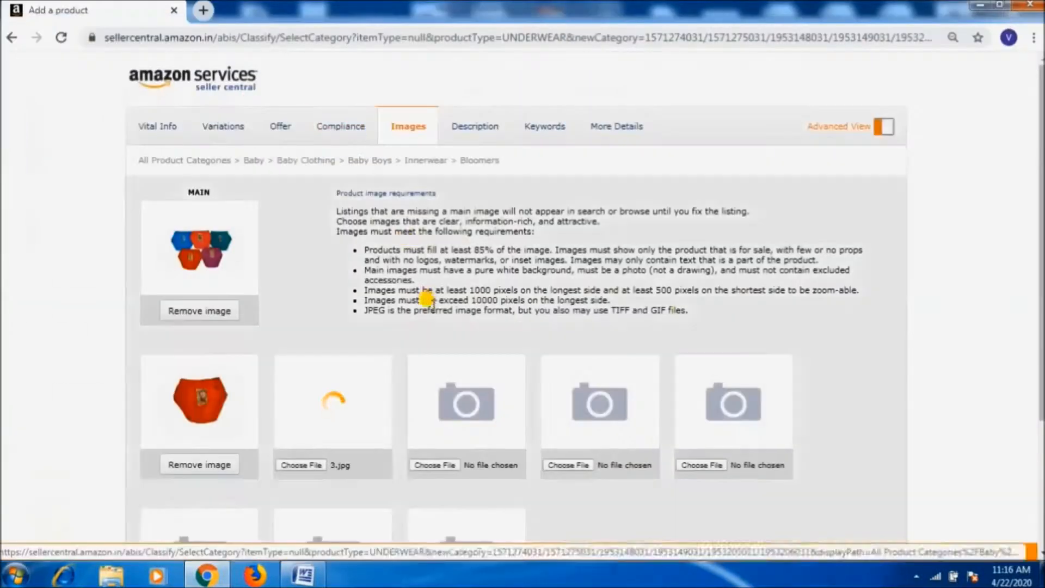
left_click(436, 465)
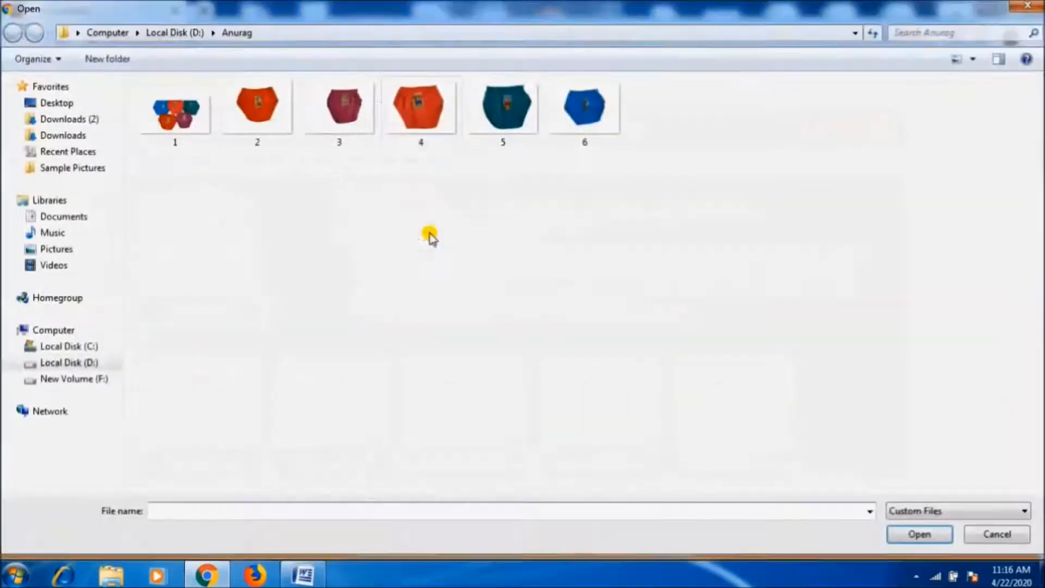
left_click(411, 133)
double_click(411, 133)
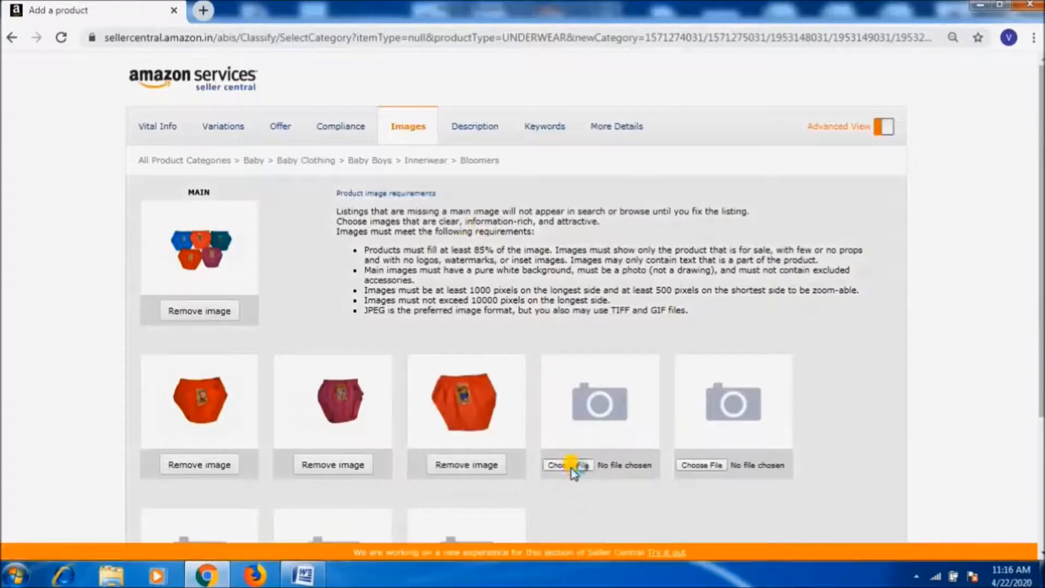
Upload images 5 and 6 into the fourth and fifth additional image slots.
left_click(570, 466)
left_click(497, 105)
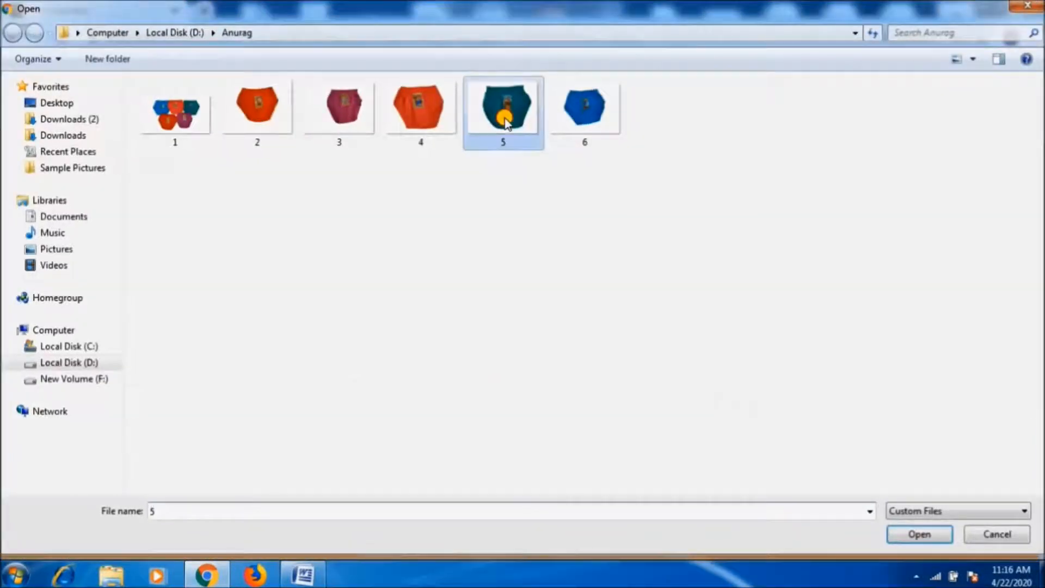
double_click(497, 105)
left_click(703, 466)
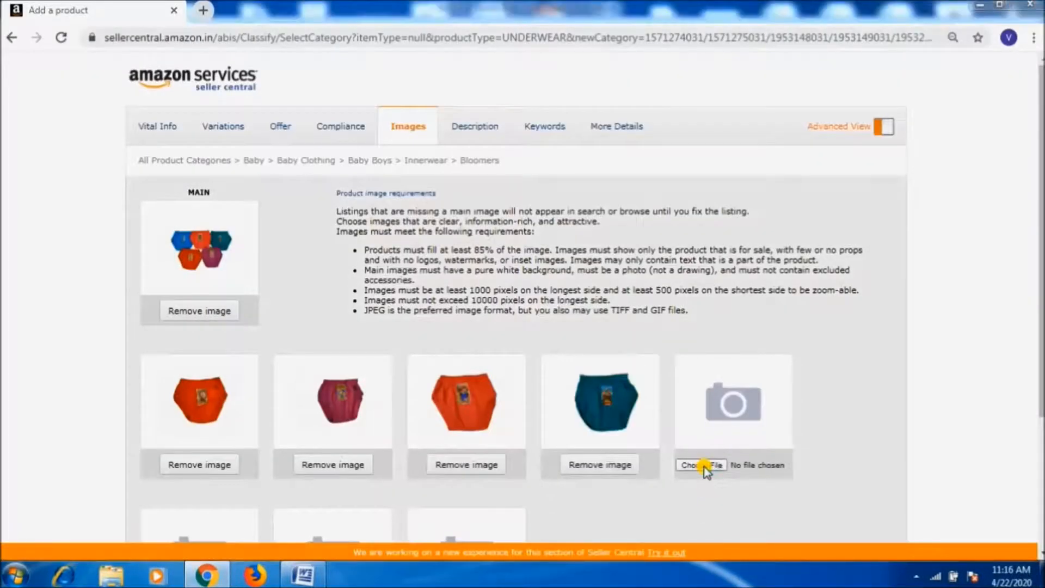
left_click(577, 128)
double_click(578, 128)
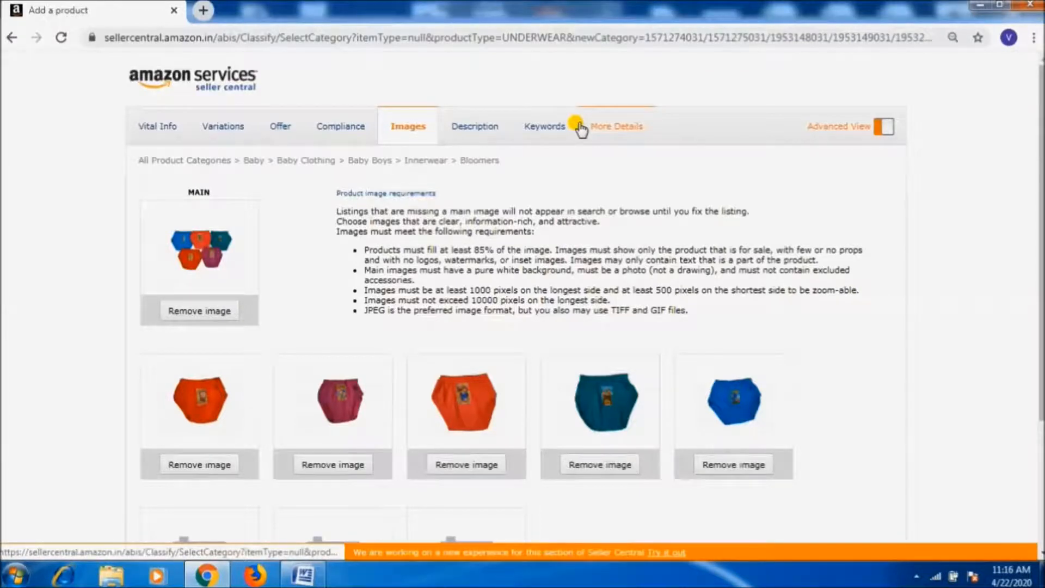
Copy the paragraph starting "Once a child is born" from the Word document into the listing's Product Description.
left_click(481, 126)
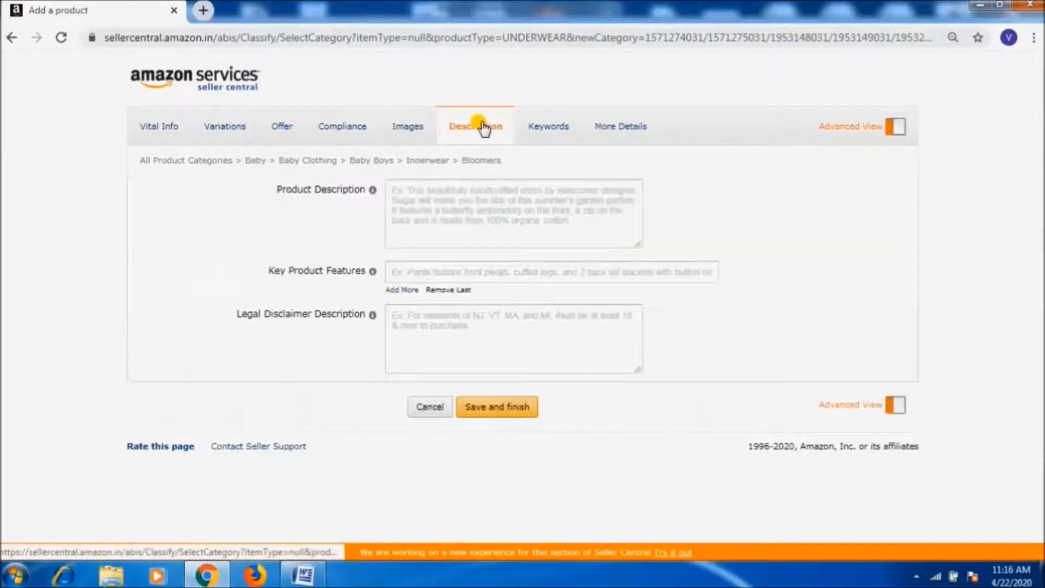
left_click(298, 577)
left_click(718, 378)
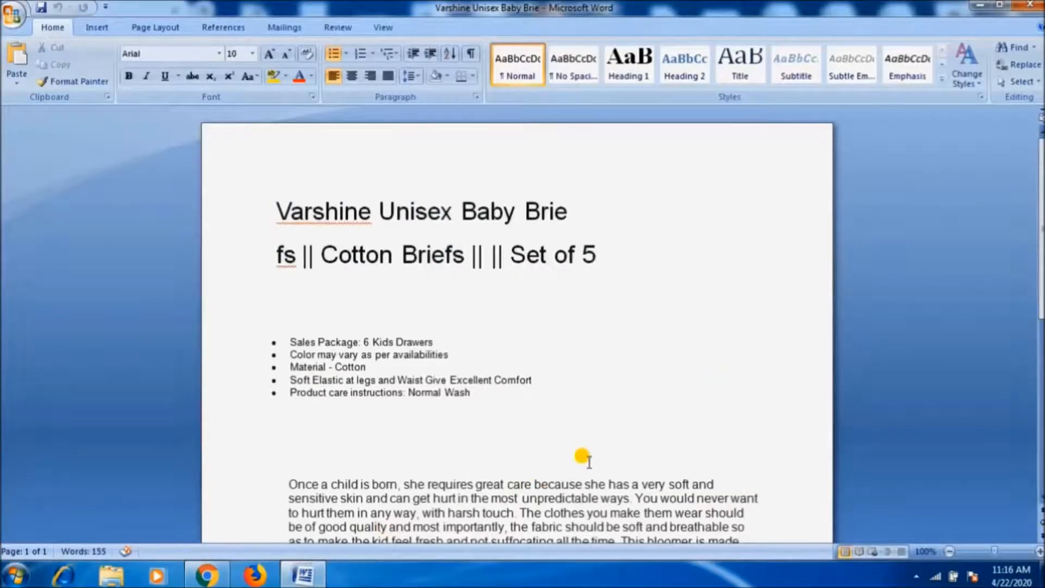
triple_click(544, 497)
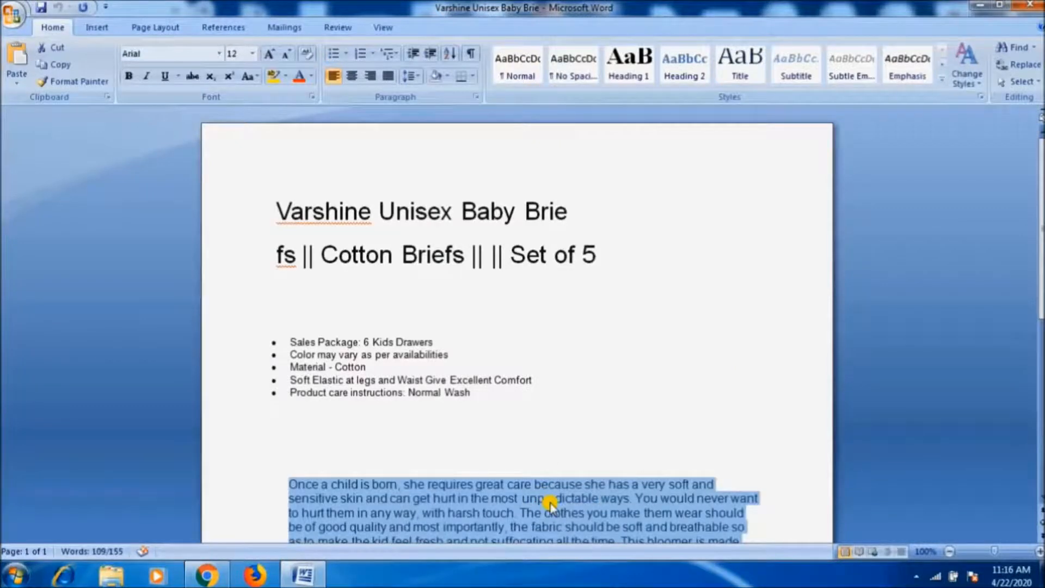
left_click(206, 575)
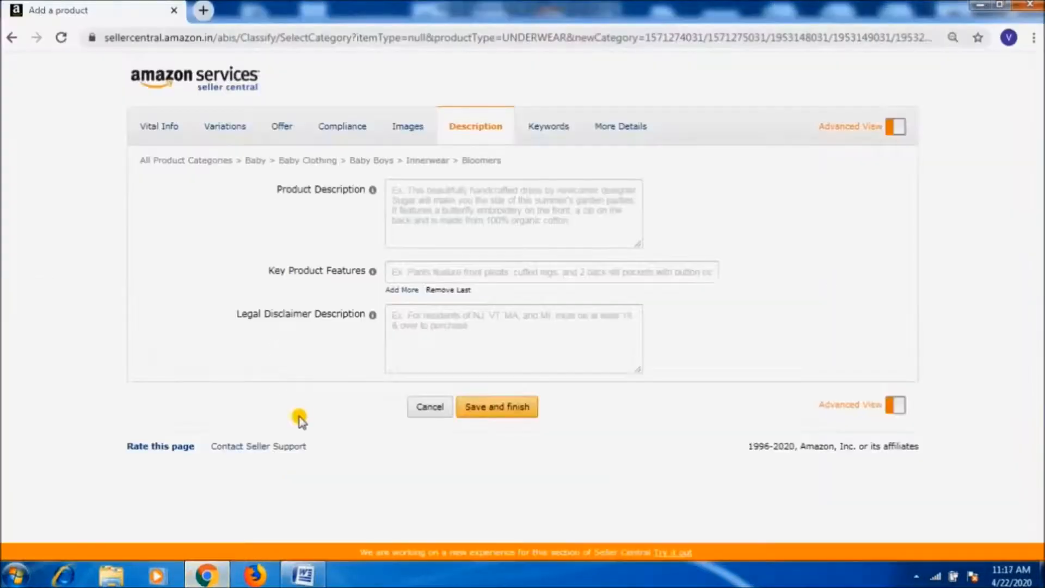
left_click(450, 210)
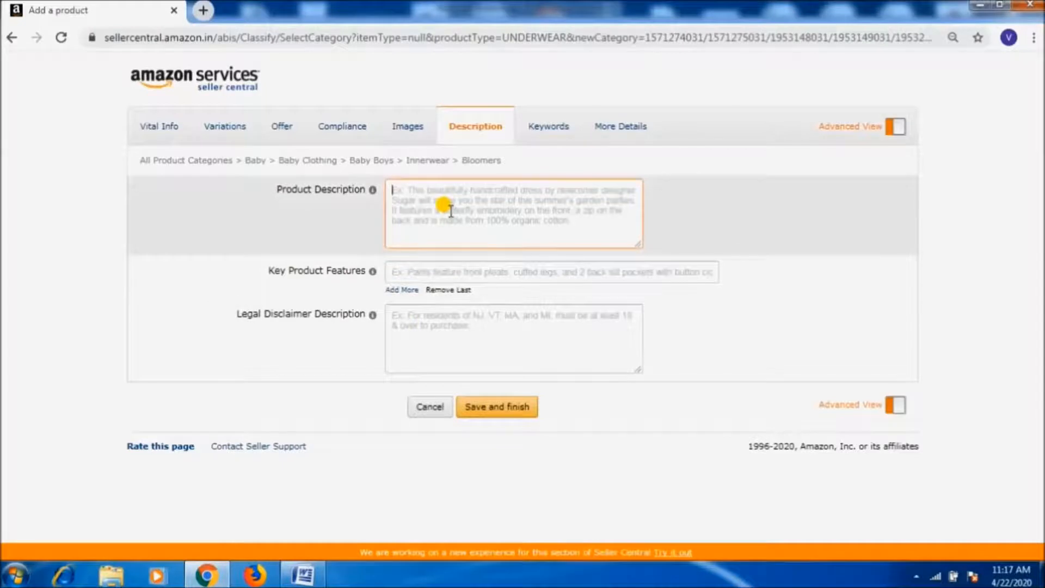
key("ctrl+v")
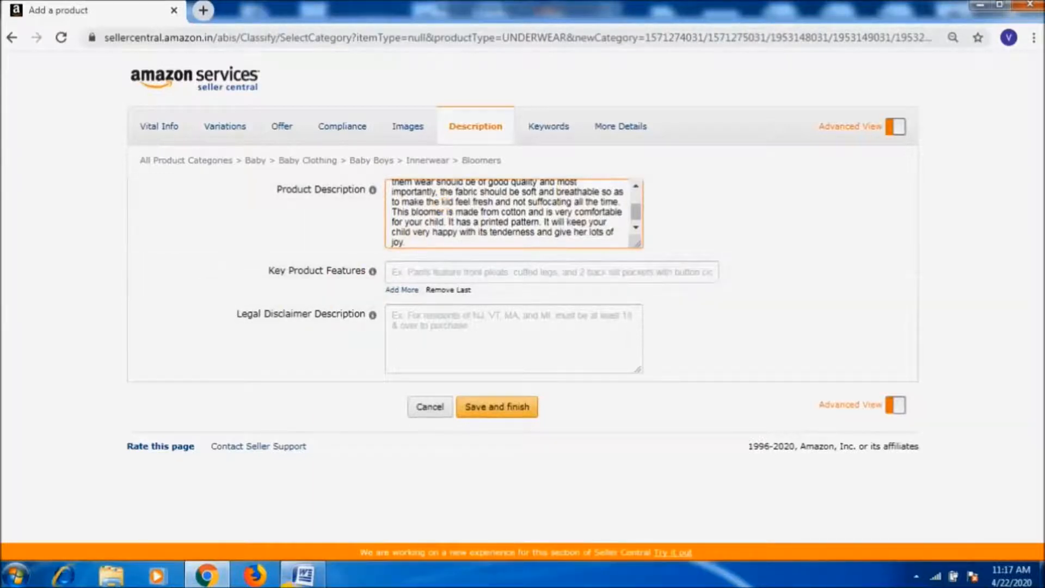
Copy "Sales Package: 6 Kids Drawers" from the Word document as the first key product feature and add another feature line.
left_click(304, 575)
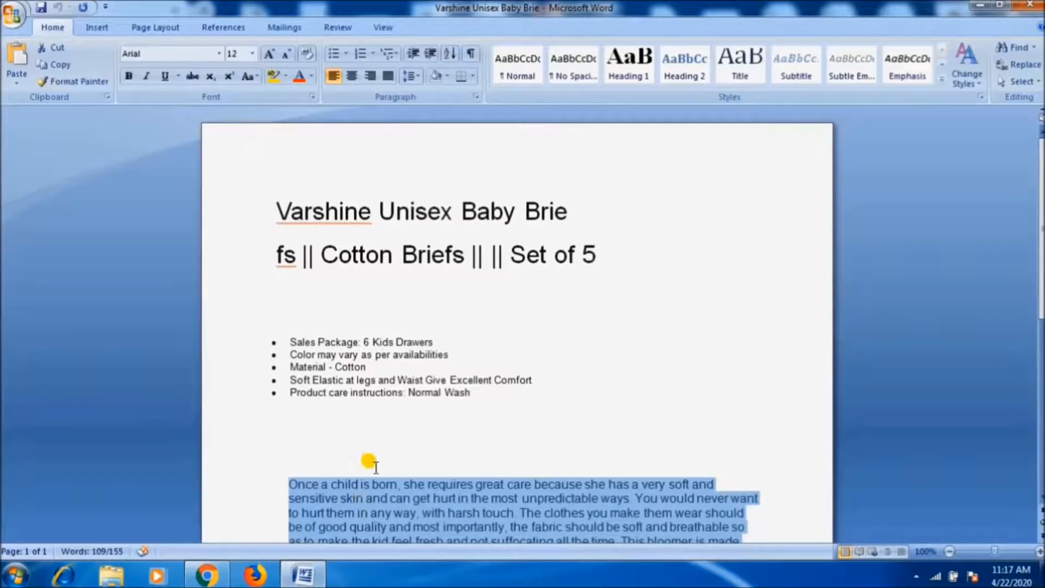
triple_click(392, 342)
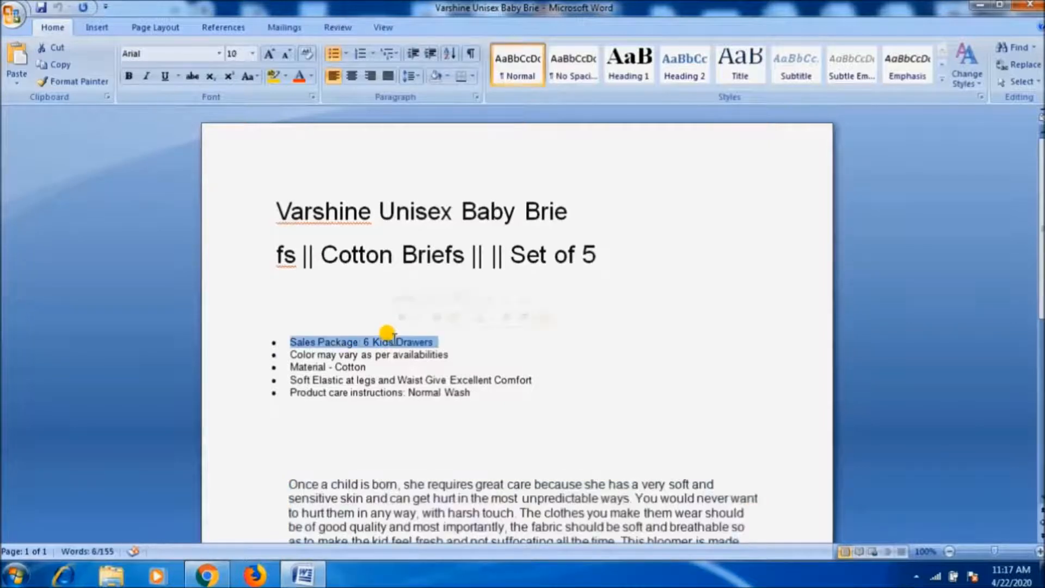
left_click(304, 574)
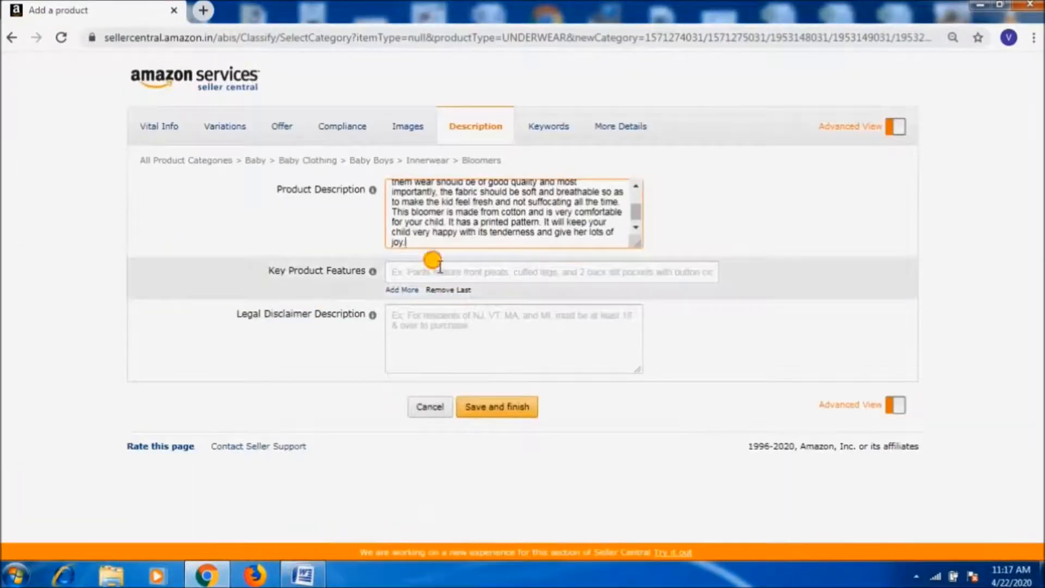
left_click(440, 267)
type("•Sales Package: 6 Kids Drawers")
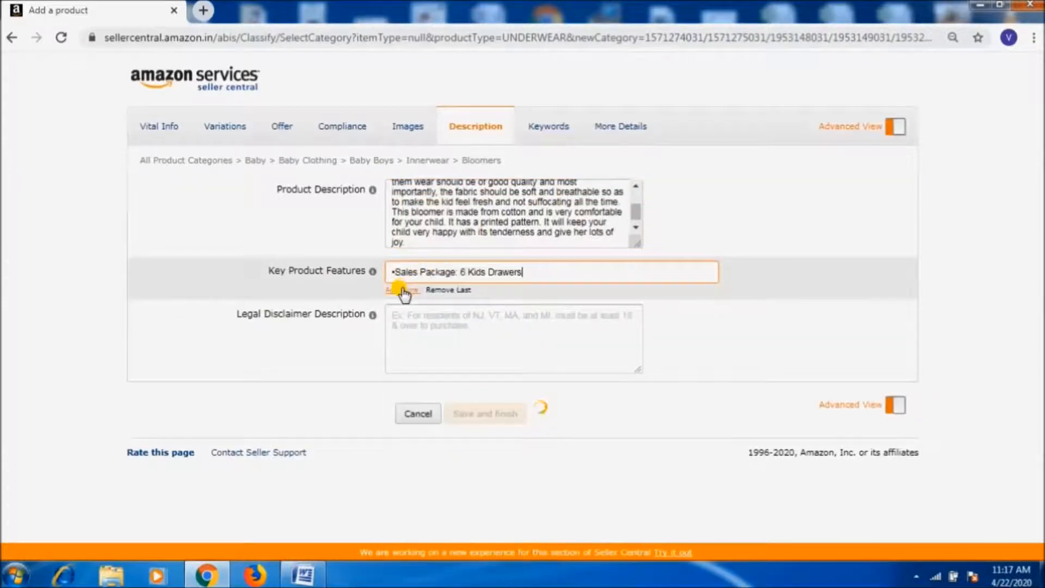
left_click(403, 287)
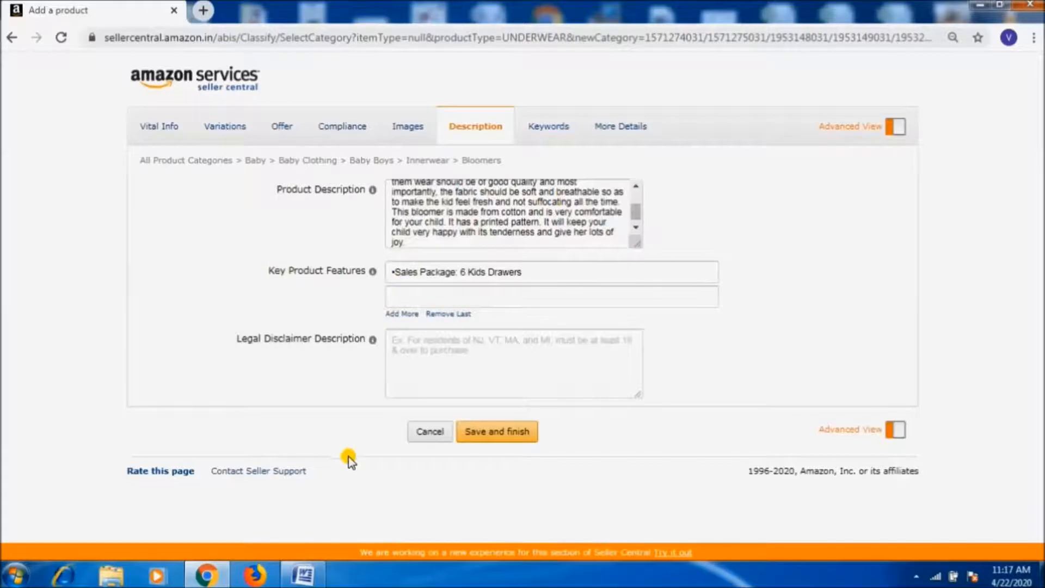
Copy "Color may vary as per availabilities" from the Word document as the second key product feature and add a third feature line.
left_click(301, 581)
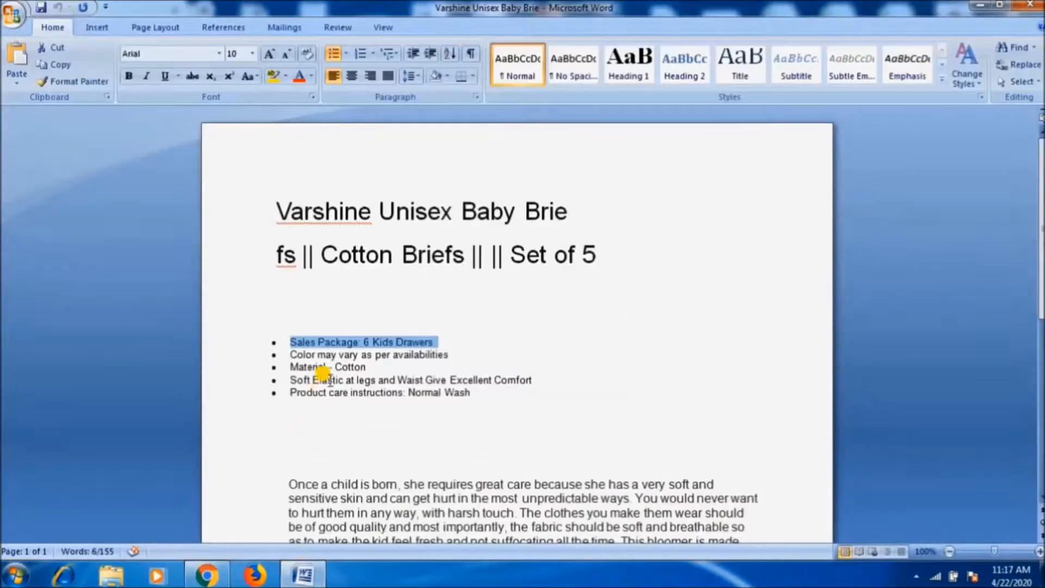
double_click(330, 353)
left_click(330, 351)
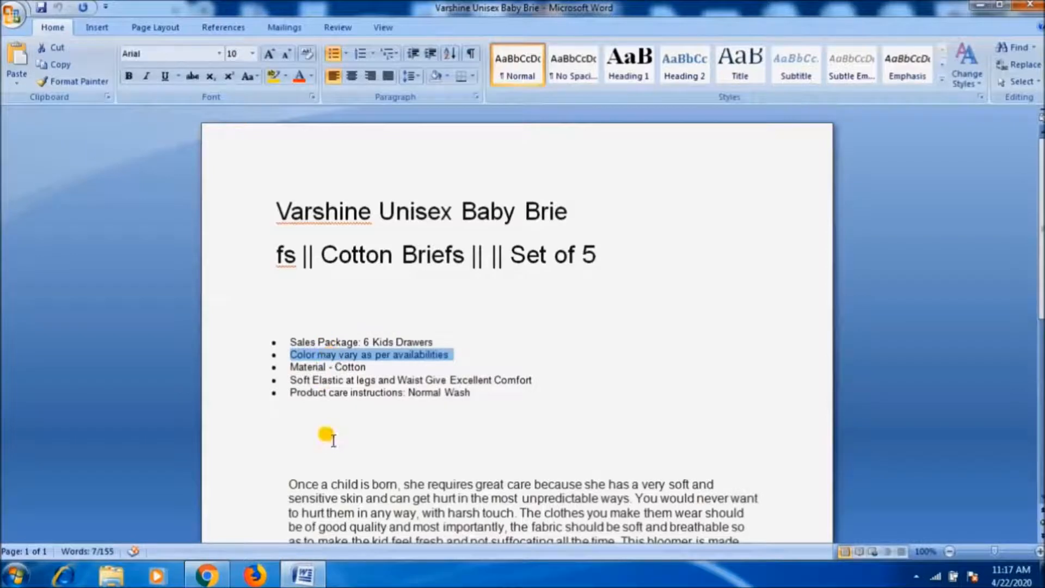
left_click(305, 578)
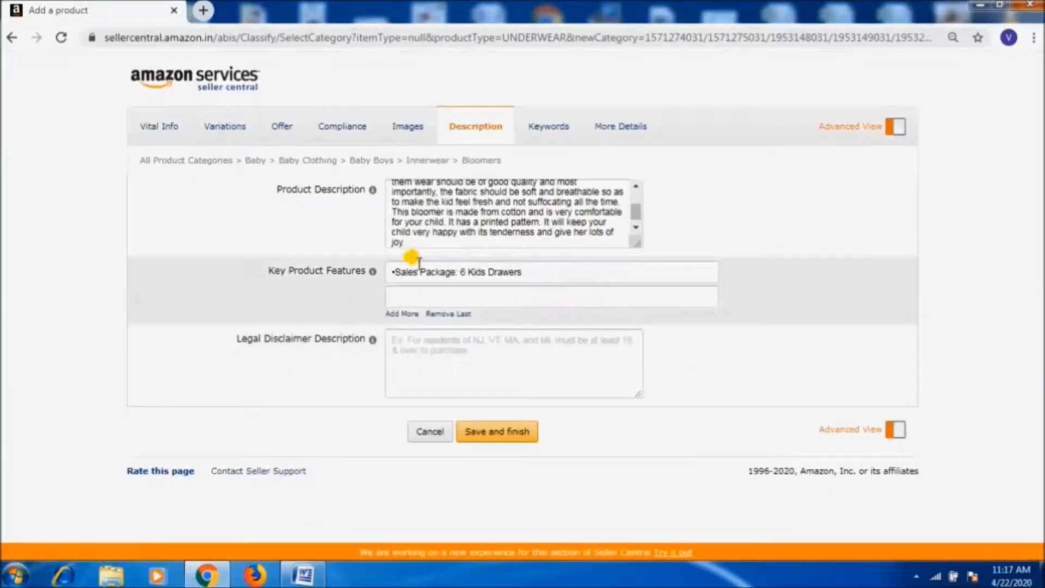
left_click(417, 295)
type("•Color may vary as per availabilities")
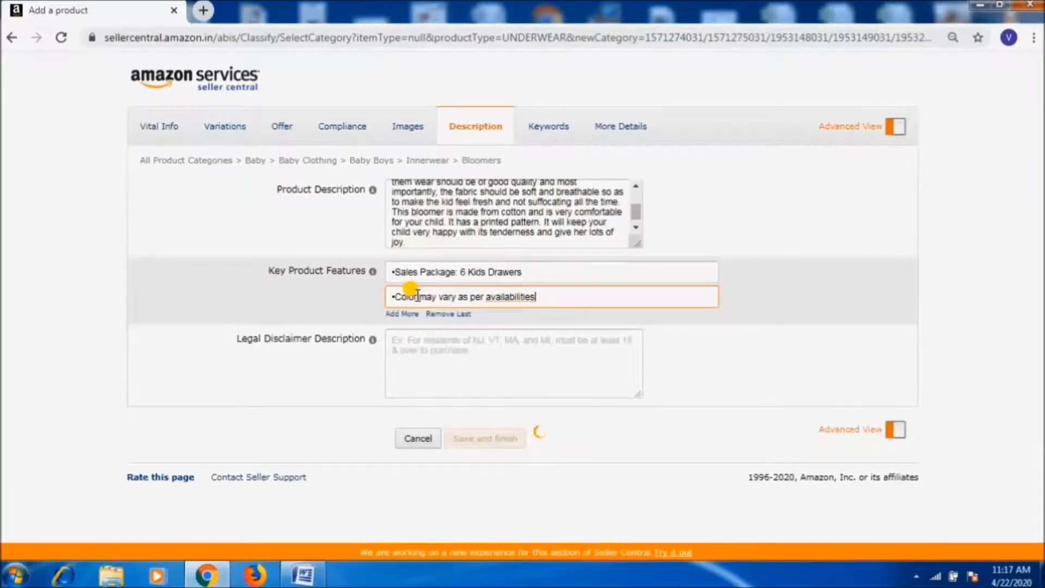
left_click(403, 314)
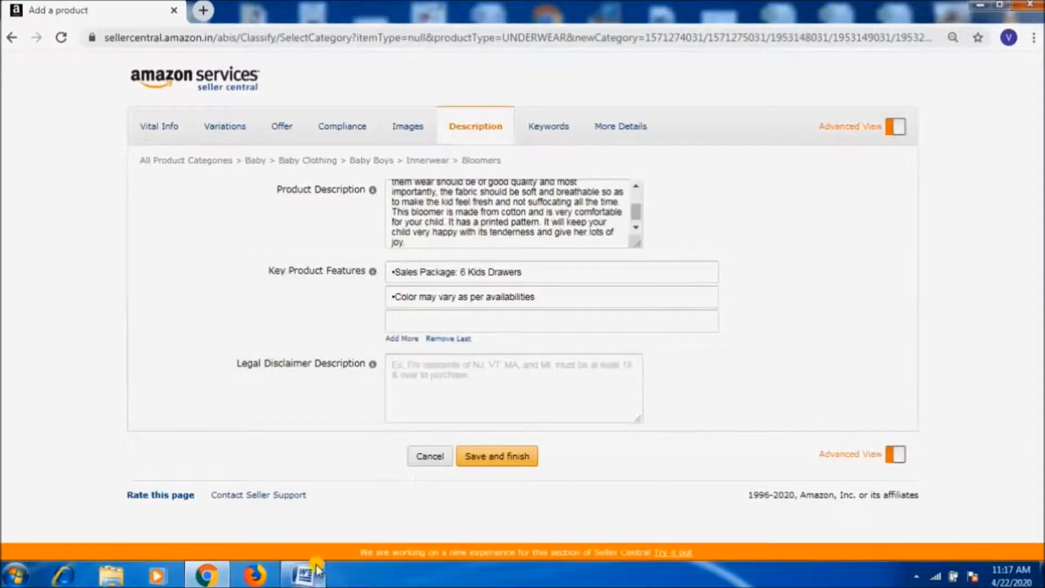
Copy "Material - Cotton" from the Word document as the third key product feature and add a fourth feature line.
left_click(303, 574)
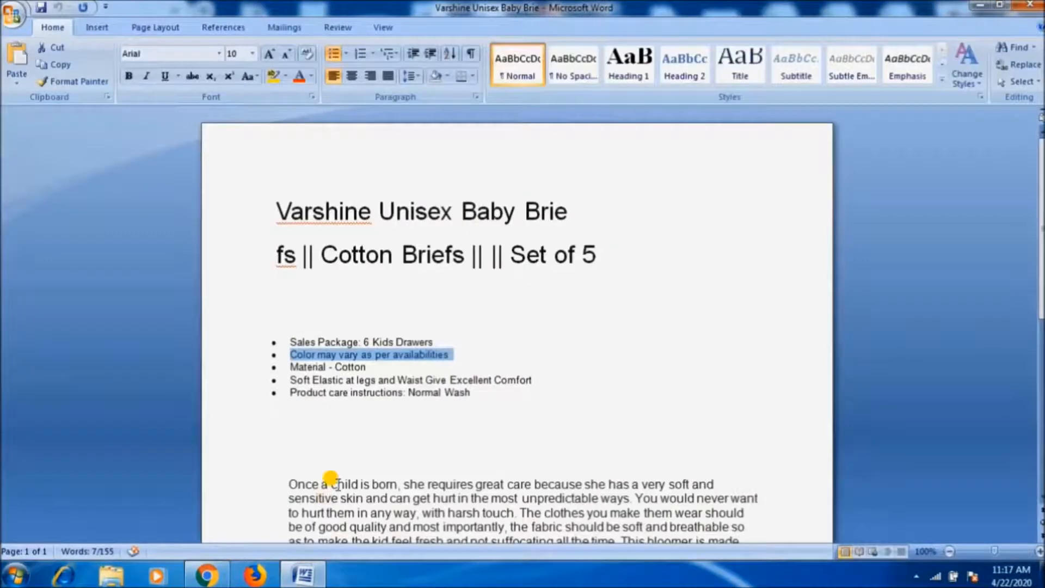
triple_click(351, 367)
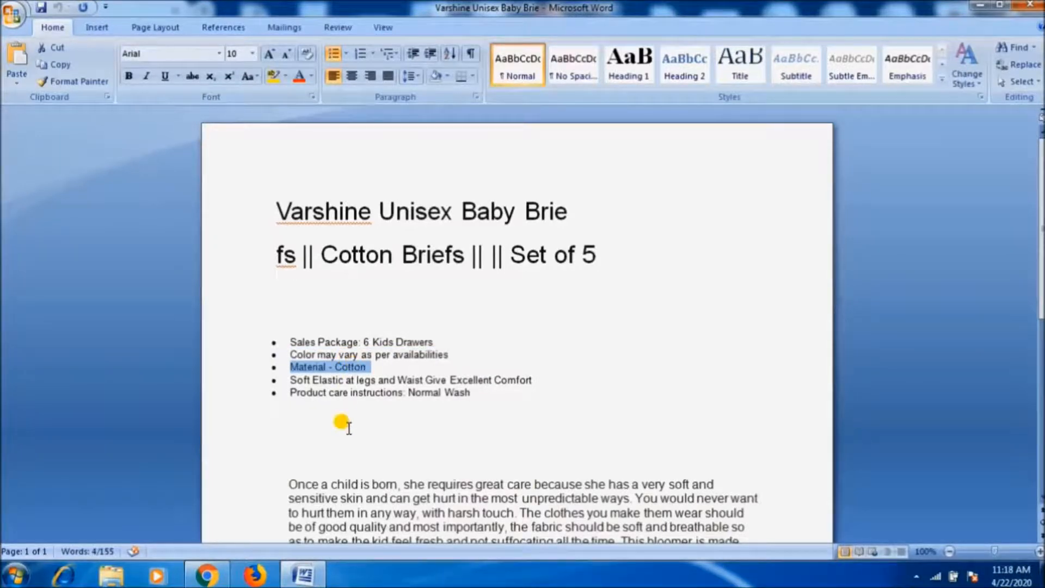
left_click(290, 578)
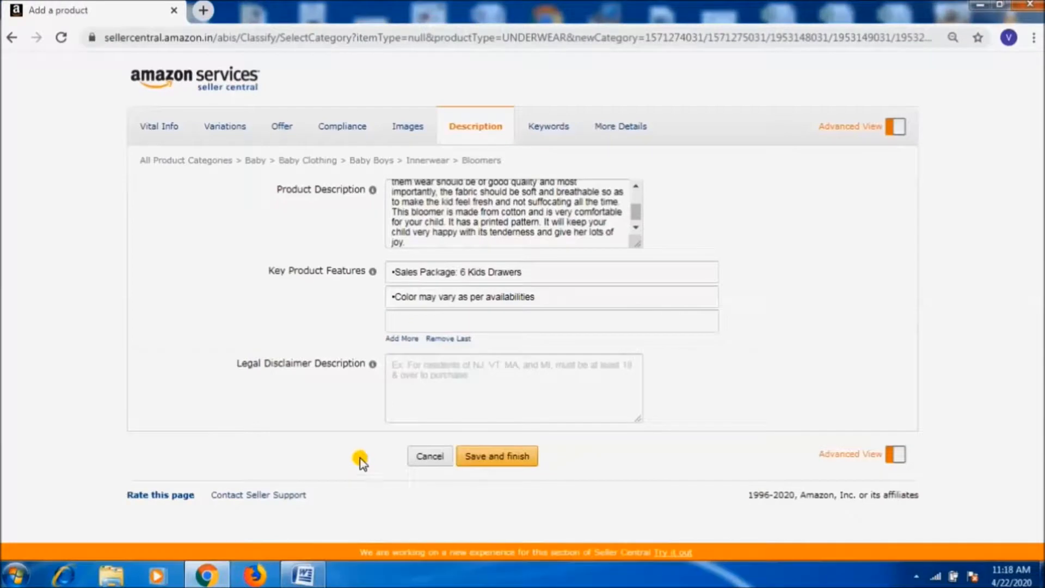
left_click(427, 322)
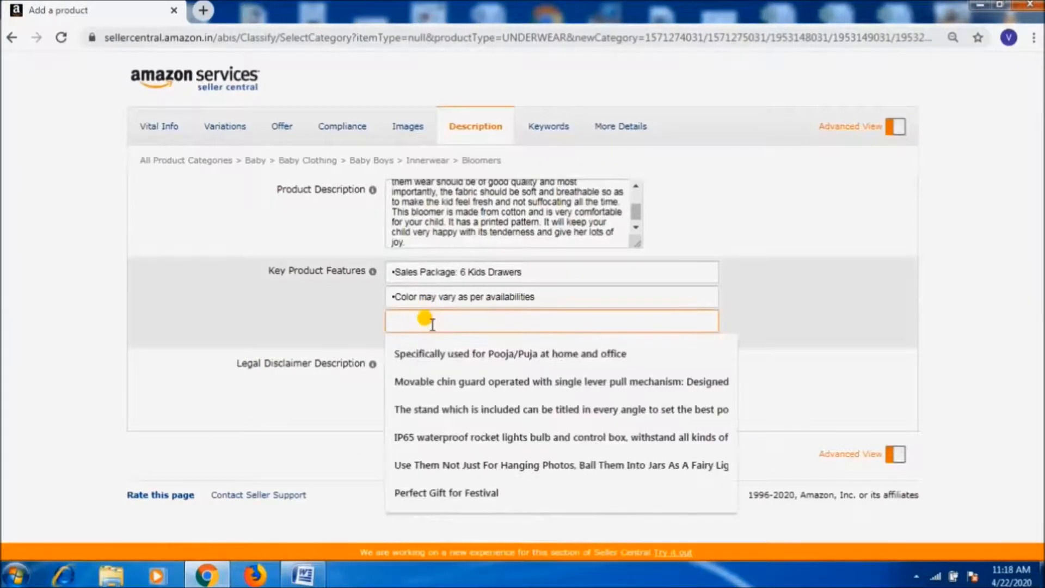
type("•Material - Cotton")
left_click(400, 338)
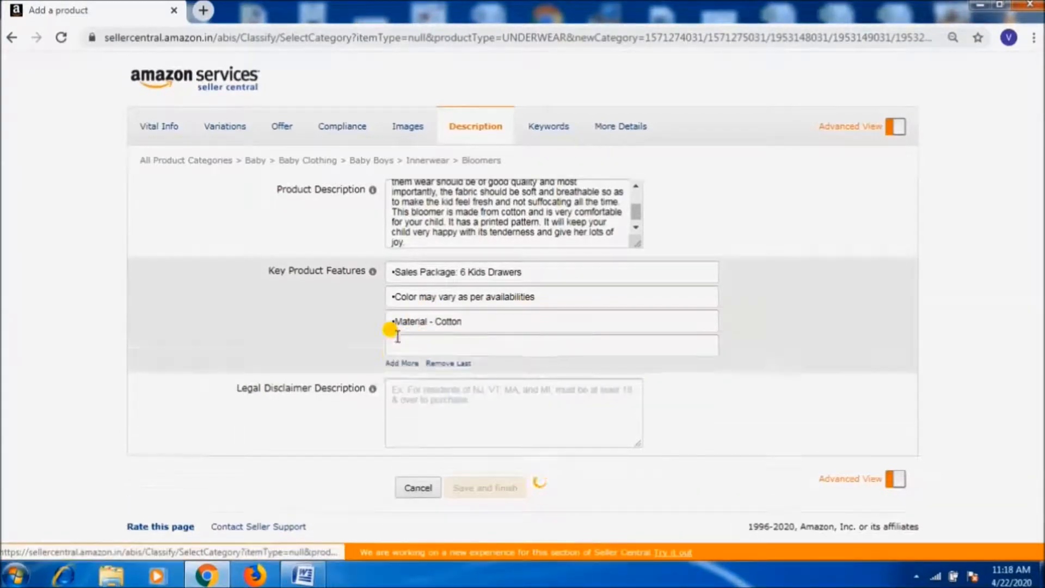
Copy "Soft Elastic at legs and Waist Give Excellent Comfort" from the Word document as the fourth key product feature and add a fifth feature line.
left_click(302, 576)
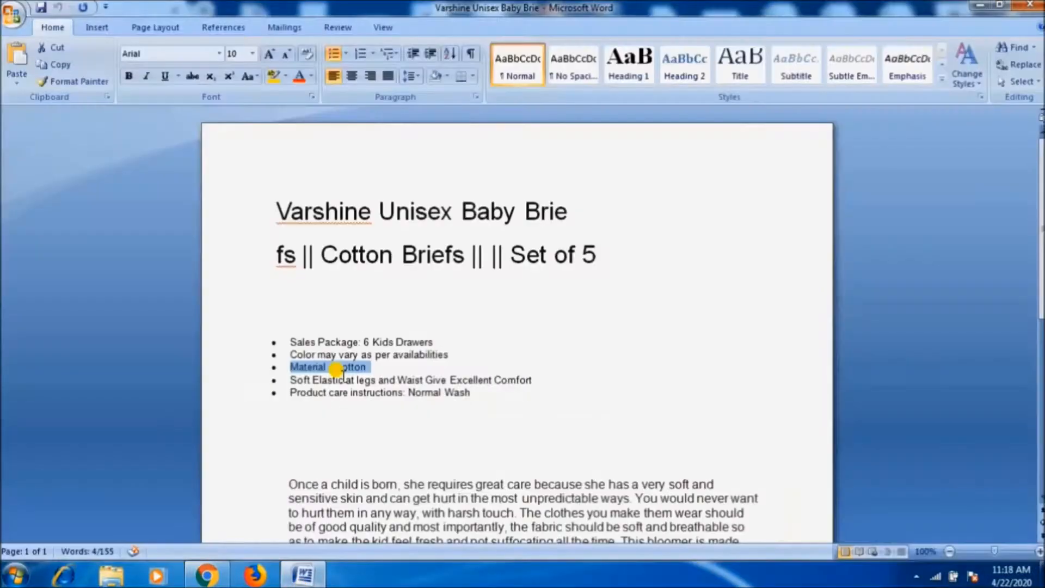
triple_click(346, 379)
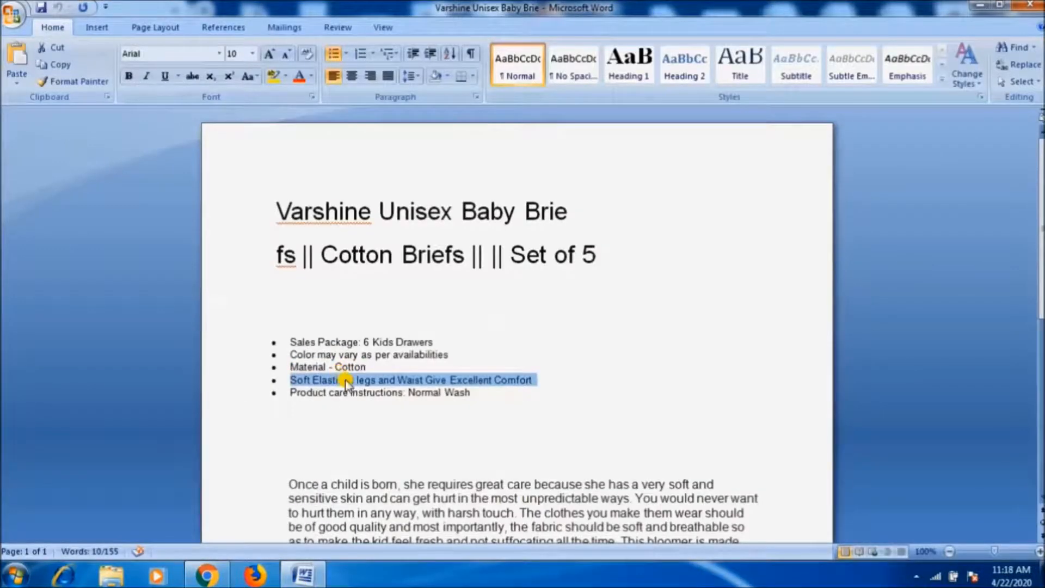
left_click(302, 576)
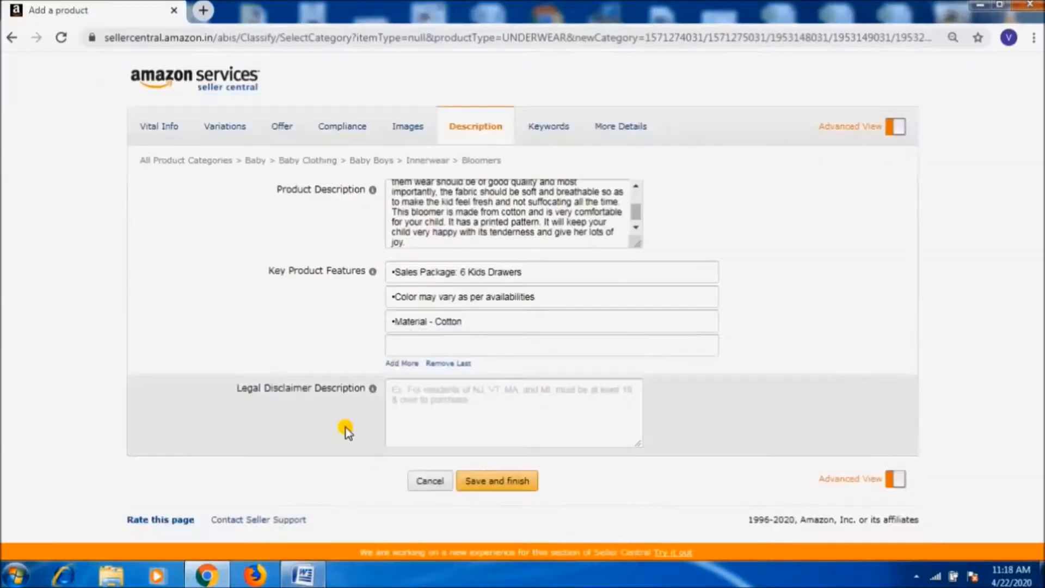
left_click(414, 343)
type("•Soft Elastic at legs and Waist Give Excellent Comfort")
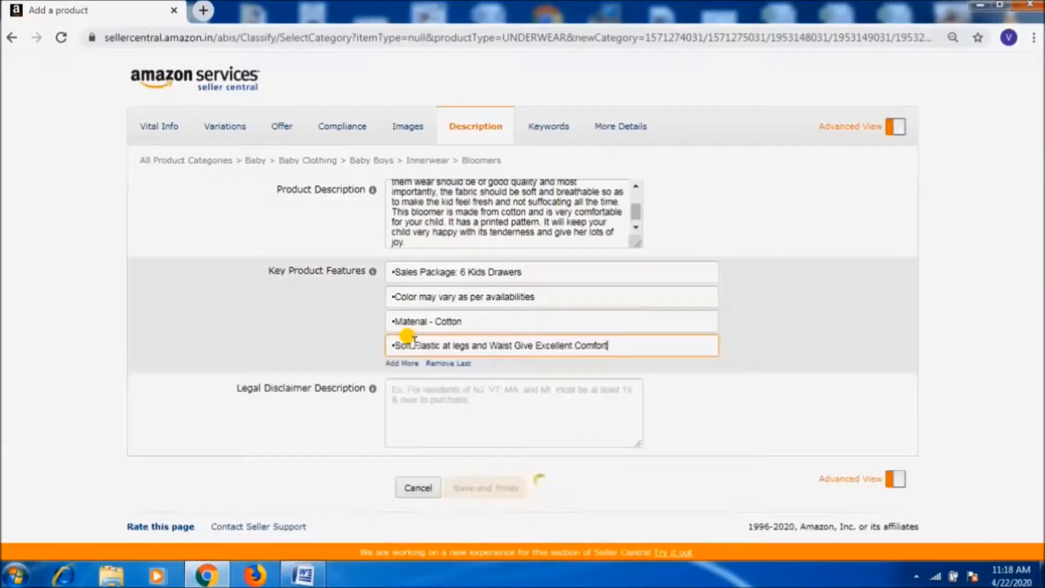
left_click(400, 362)
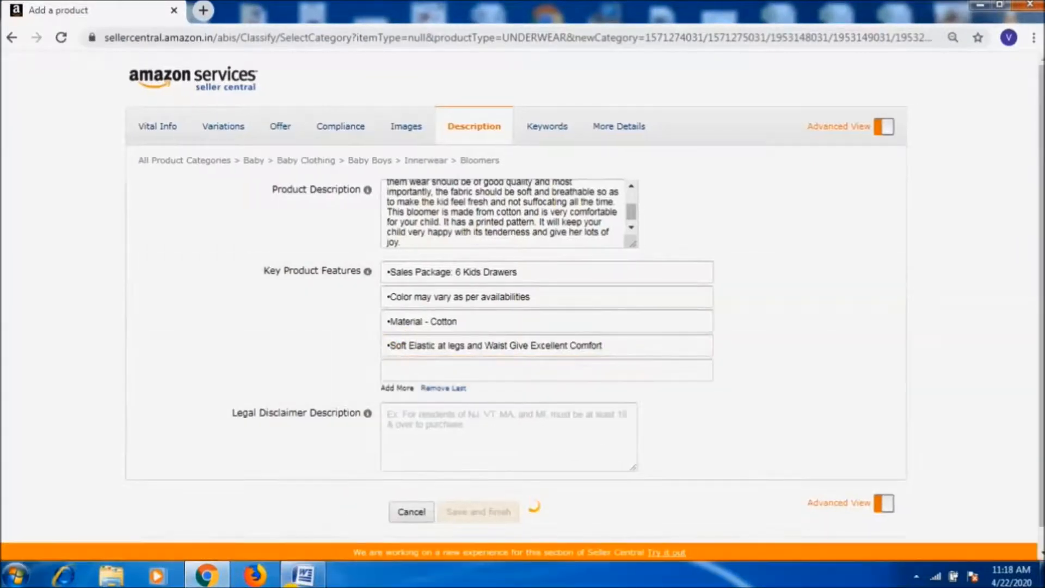
Copy "Product care instructions: Normal Wash" from the Word document into the listing as the fifth key product feature.
left_click(301, 578)
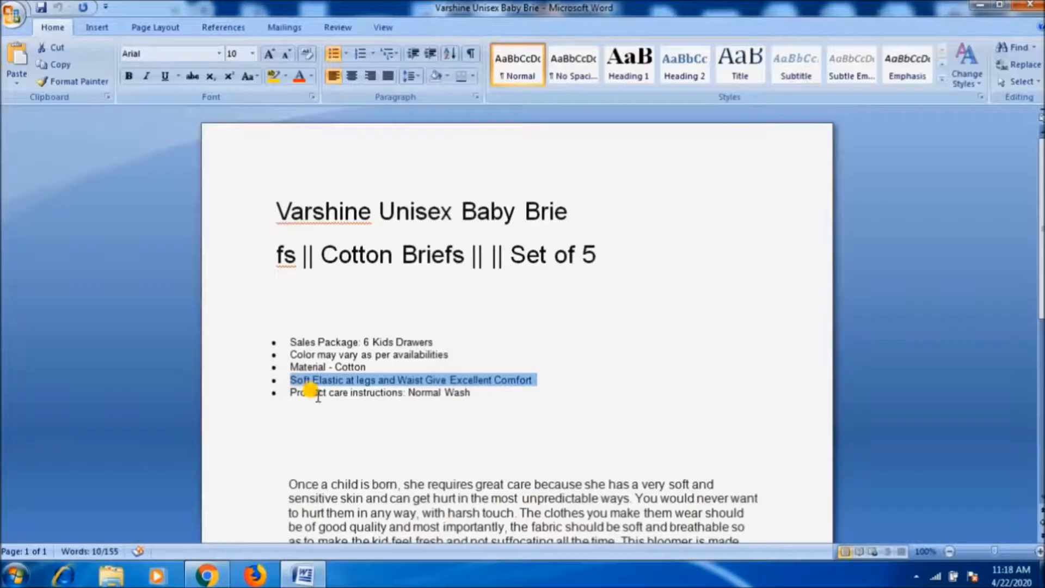
double_click(318, 396)
left_click(318, 396)
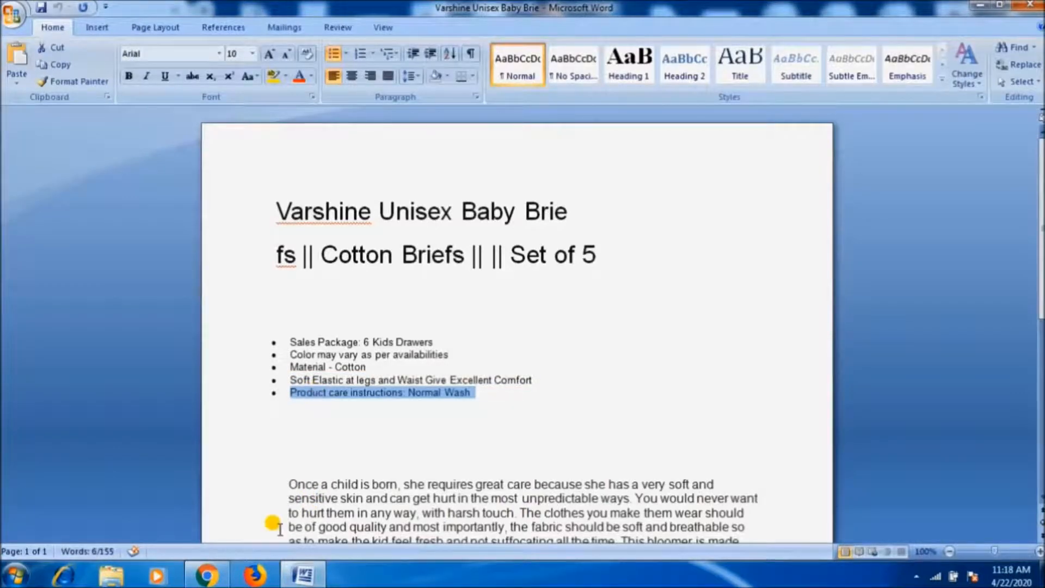
left_click(294, 578)
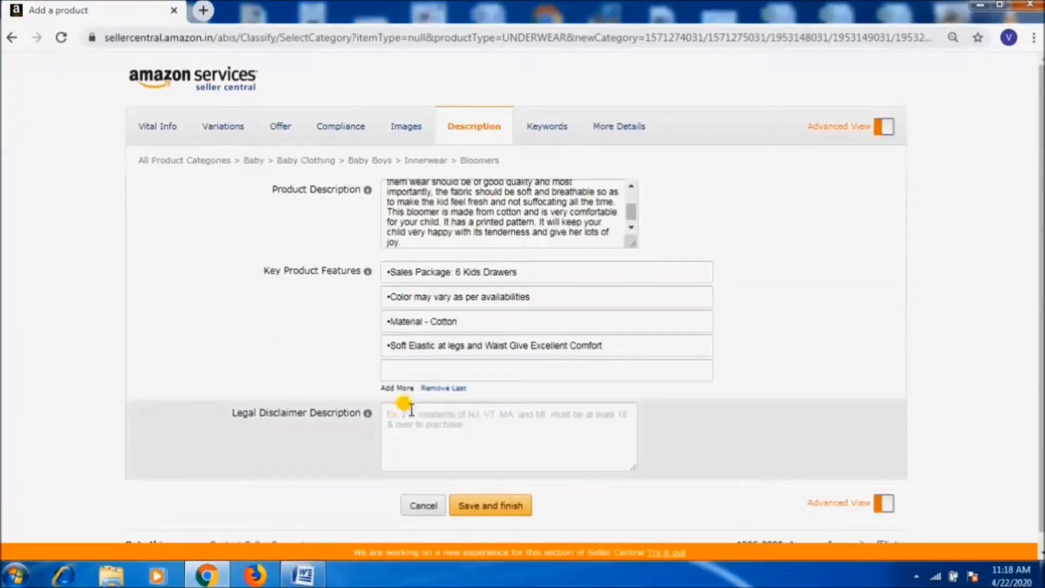
left_click(416, 370)
type("•Product care instructions: Normal Wash")
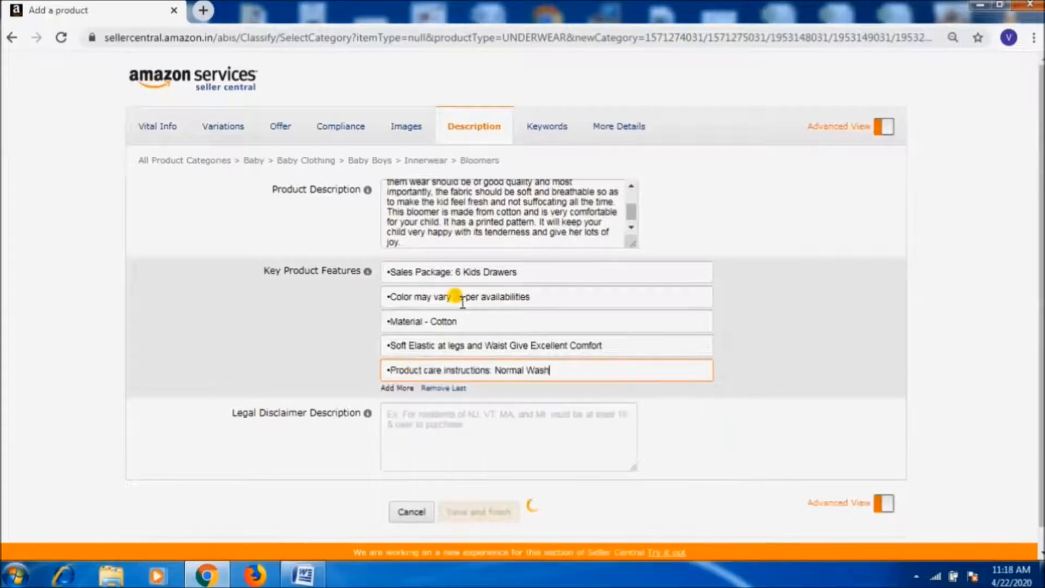
Fill the listing's Search Terms keywords with the saved entry starting "Ladi Led Lights, ladi led, ladi light for diwali".
left_click(537, 133)
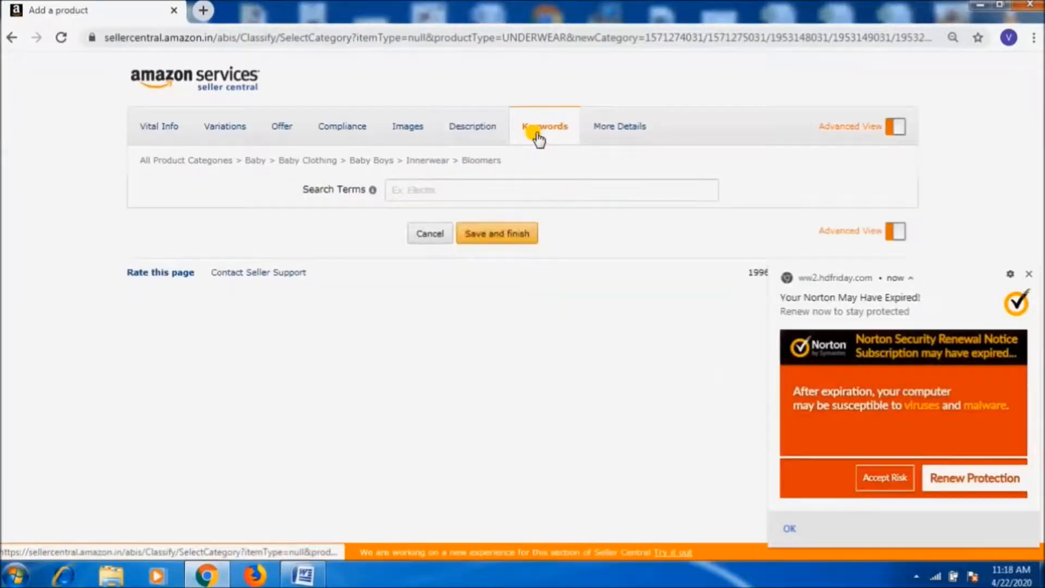
left_click(1031, 278)
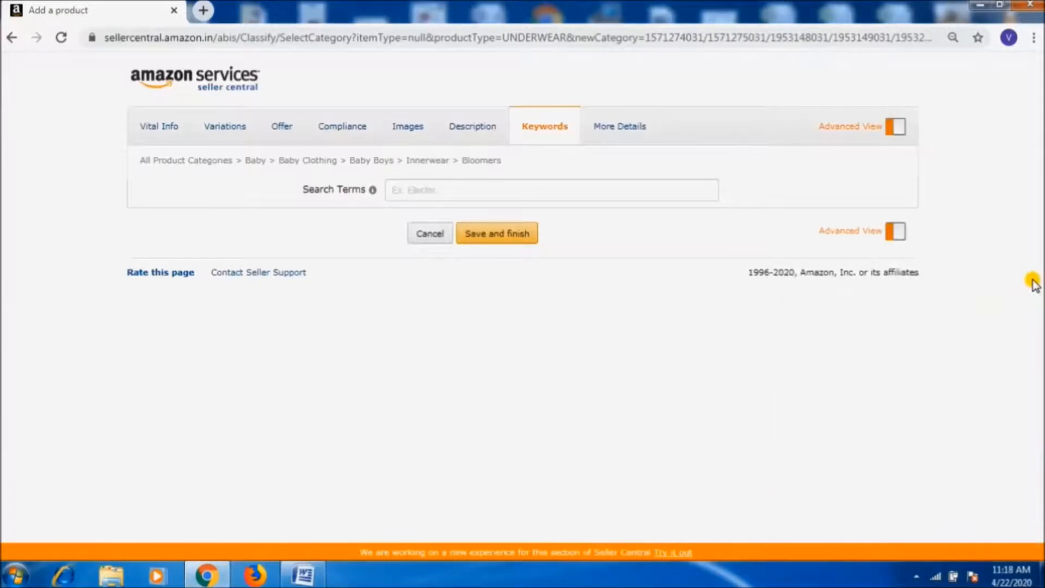
left_click(580, 181)
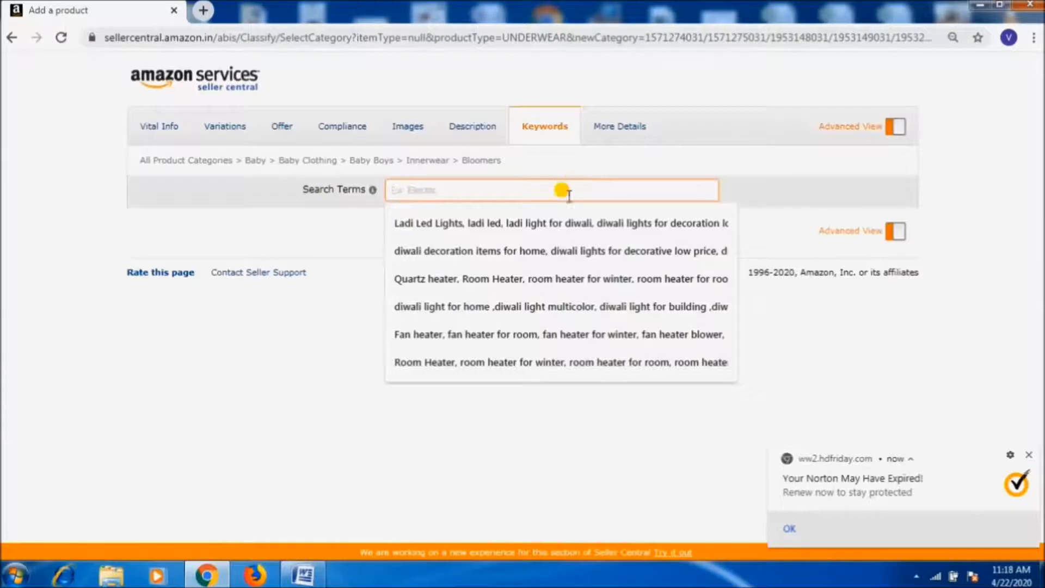
left_click(544, 225)
left_click(539, 238)
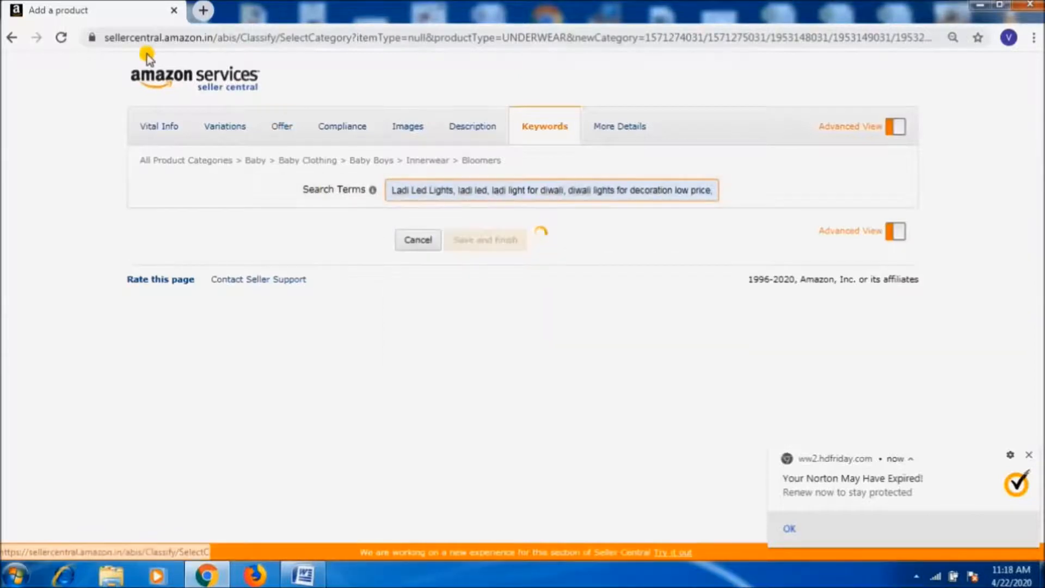
Set the listing's Variation Theme to ColorSize.
left_click(149, 129)
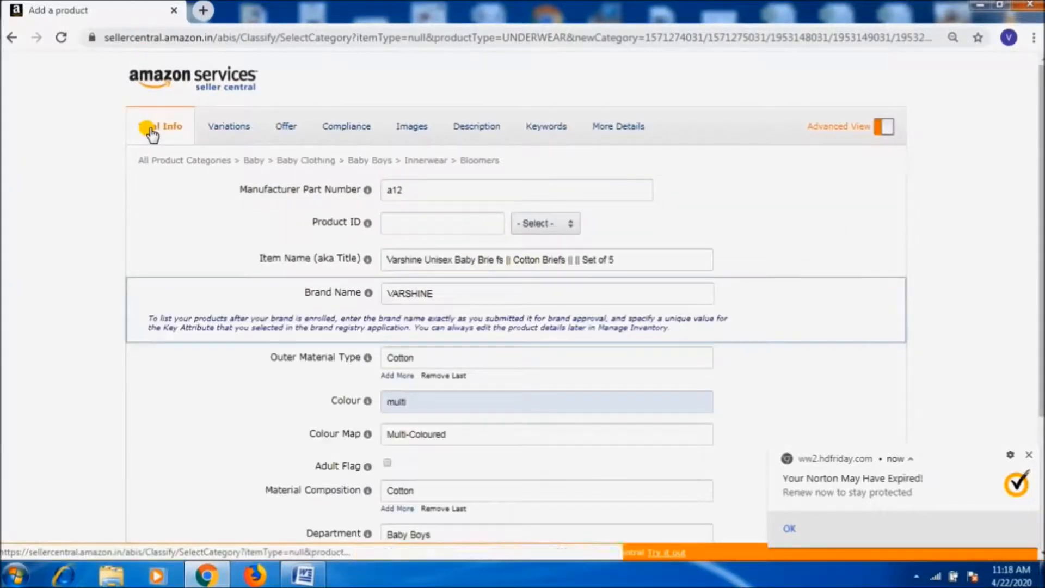
left_click(223, 133)
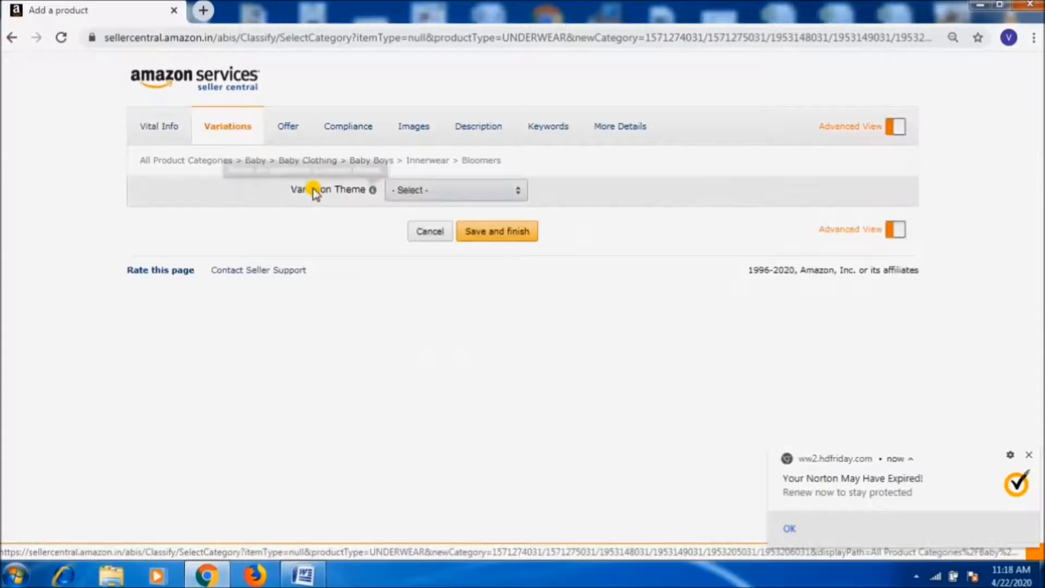
left_click(435, 197)
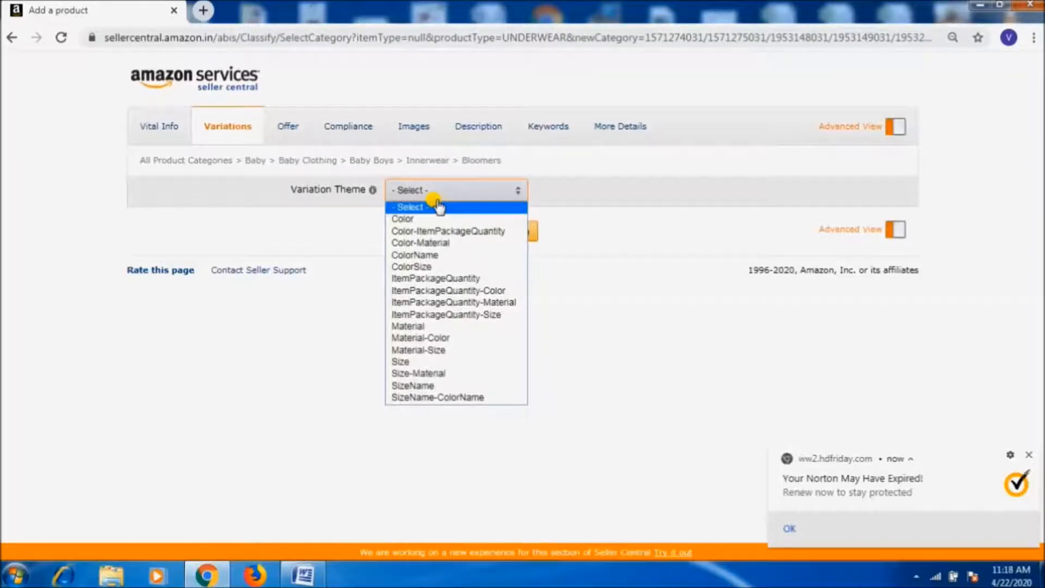
left_click(437, 265)
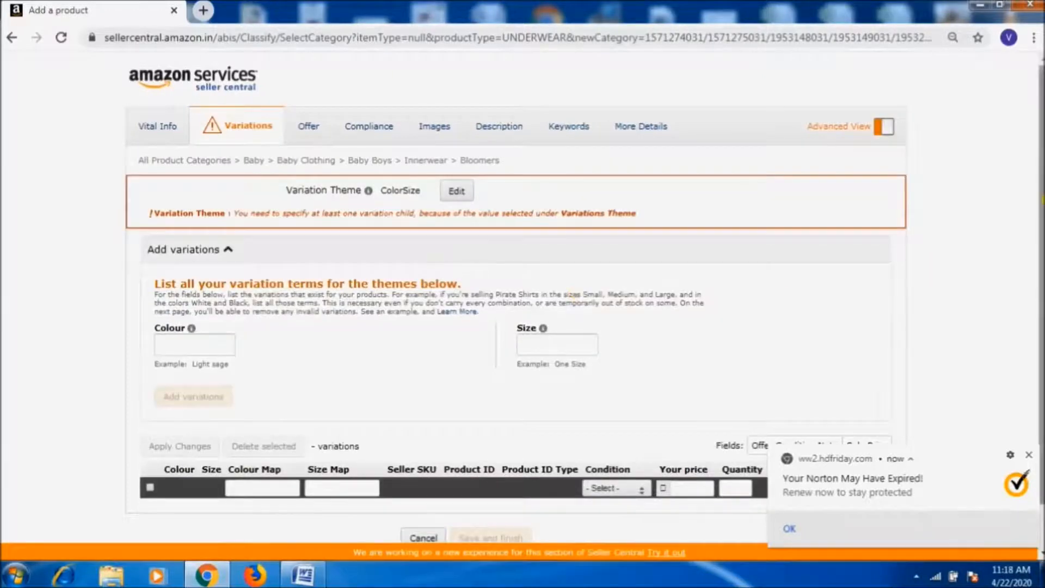
Dismiss the browser notification and add a product variation with colour Red and size small.
scroll(523, 294, "down", 1)
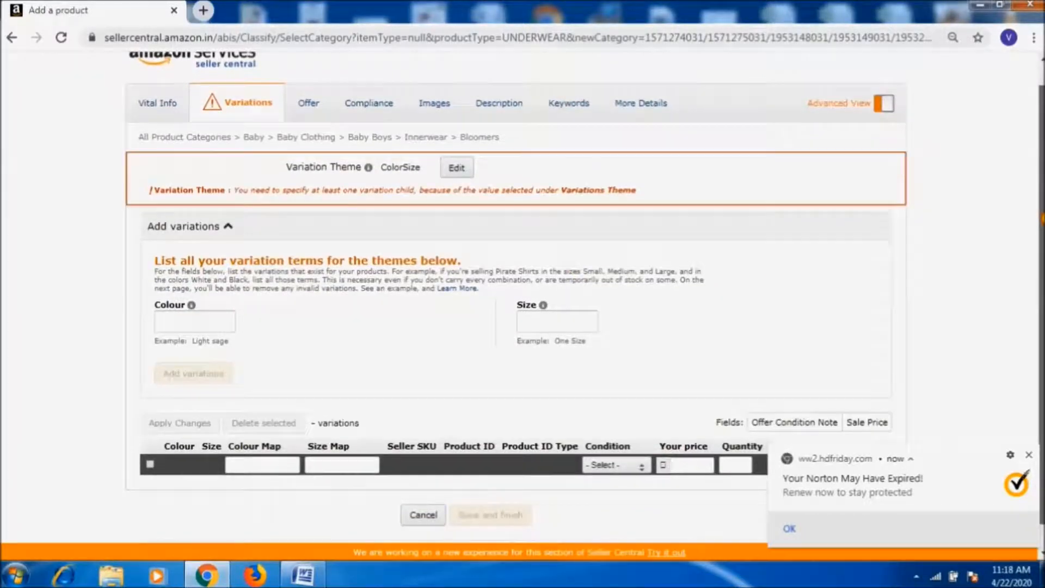
scroll(522, 294, "down", 1)
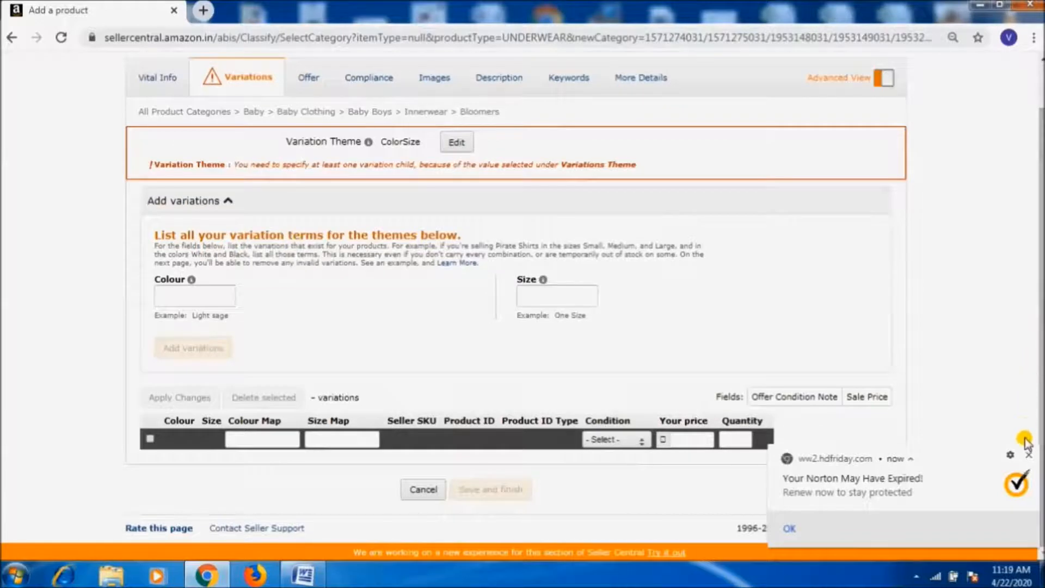
left_click(1027, 456)
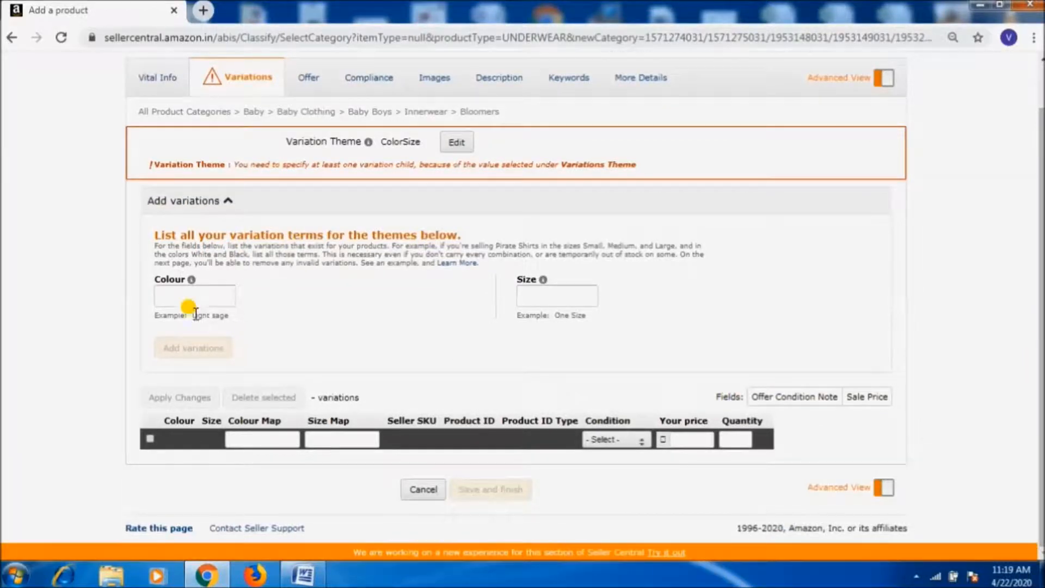
left_click(187, 300)
type("Red")
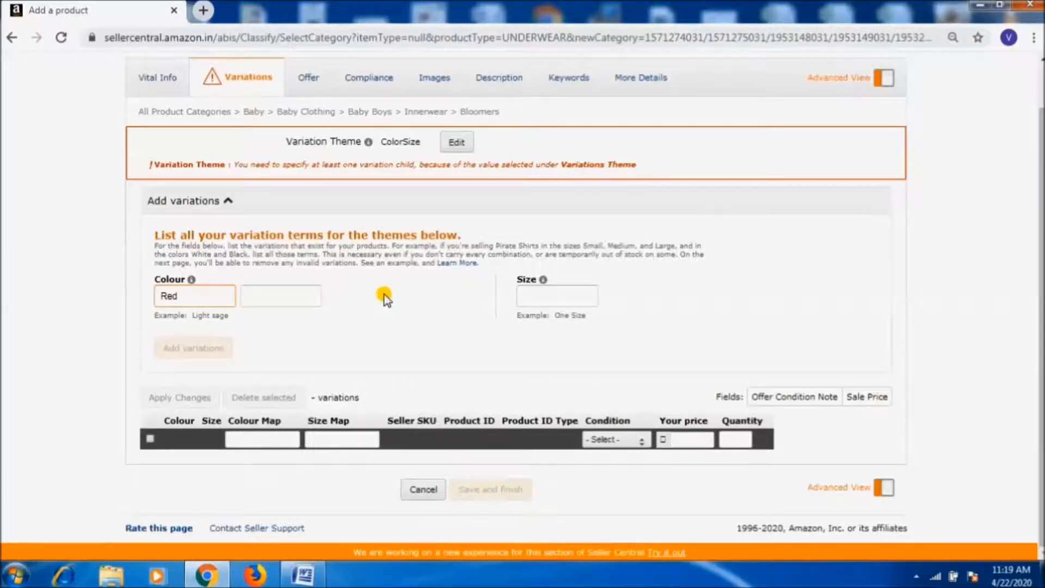
left_click(528, 292)
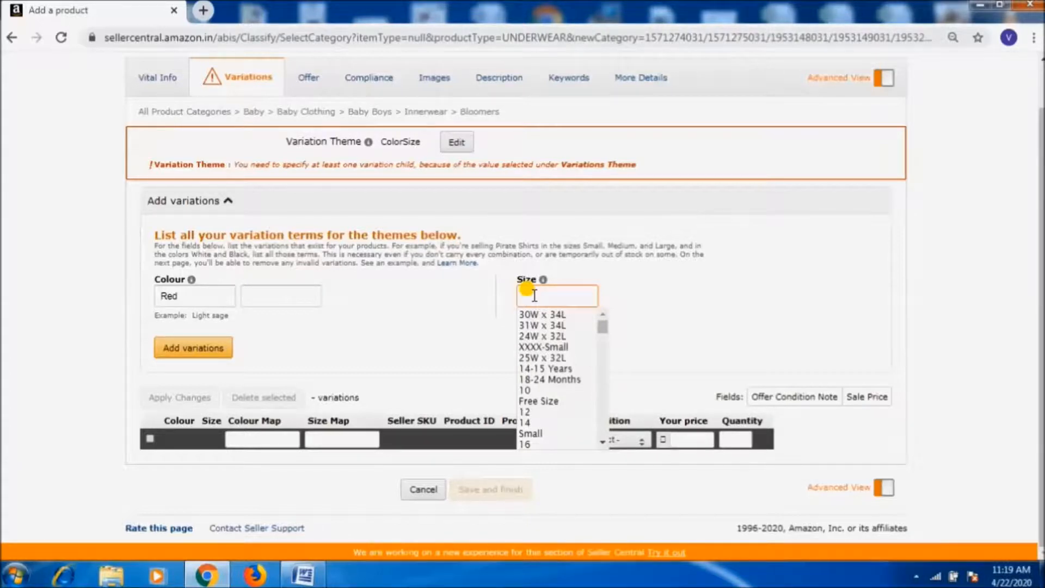
type("small")
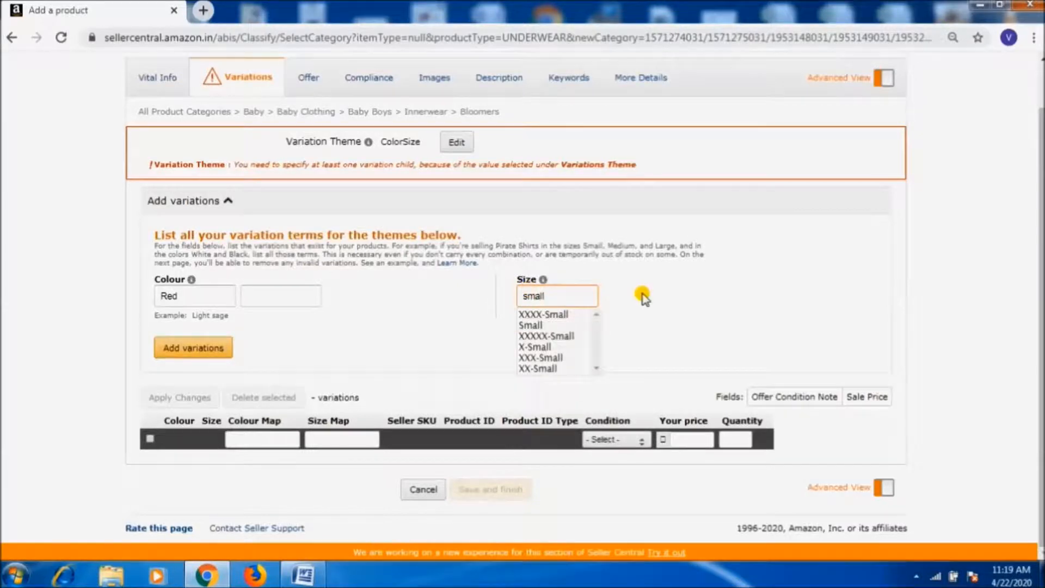
left_click(656, 296)
left_click(206, 359)
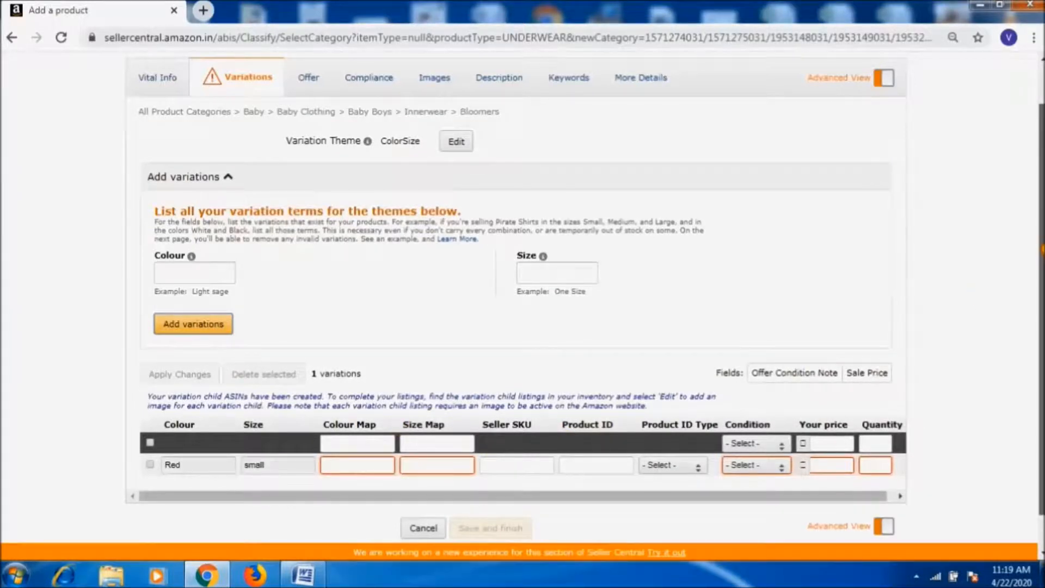
Add a second product variation with colour green and size xl.
scroll(1040, 250, "down", 1)
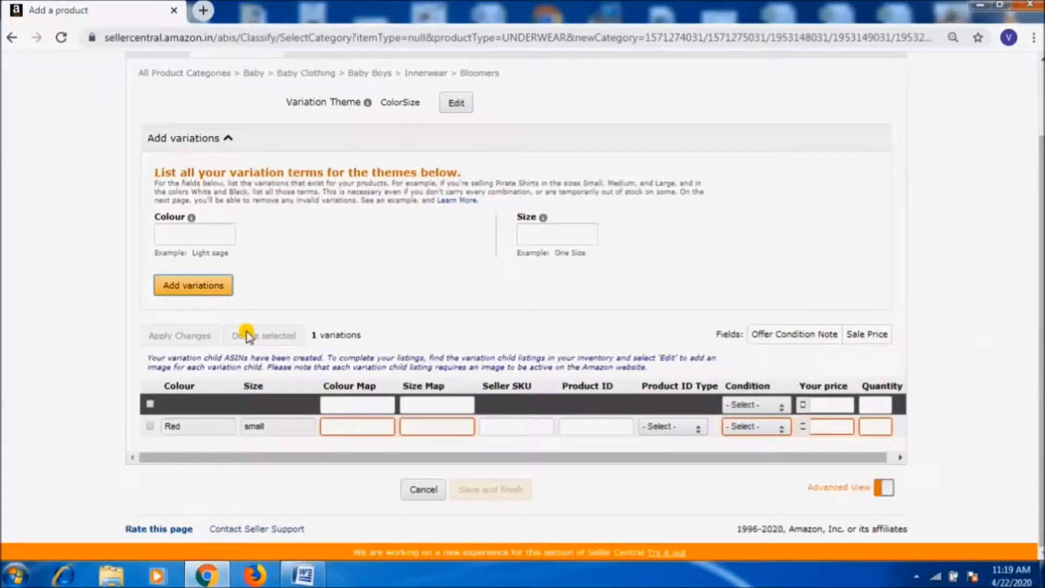
left_click(206, 235)
type("green")
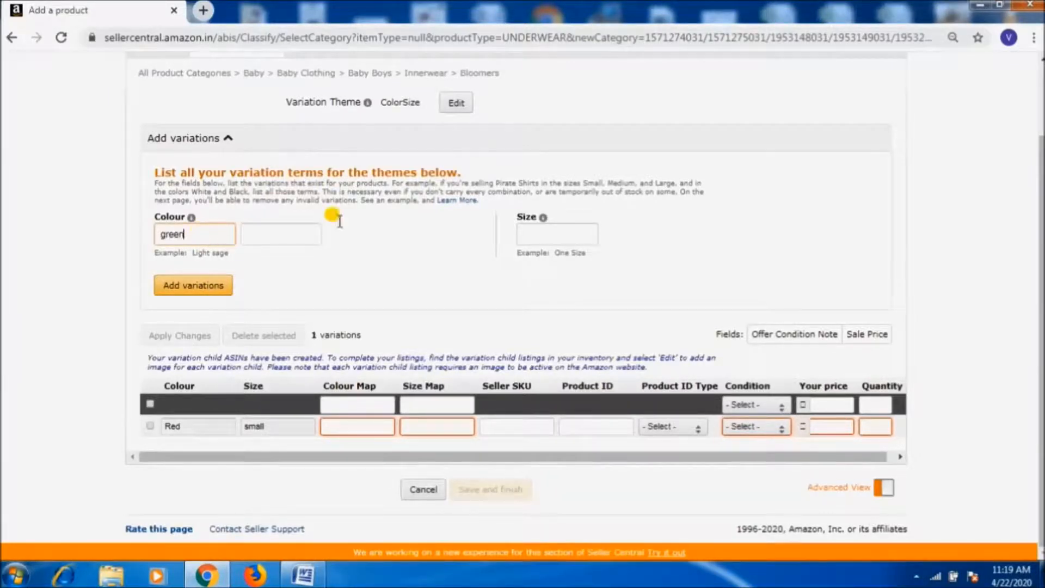
left_click(566, 229)
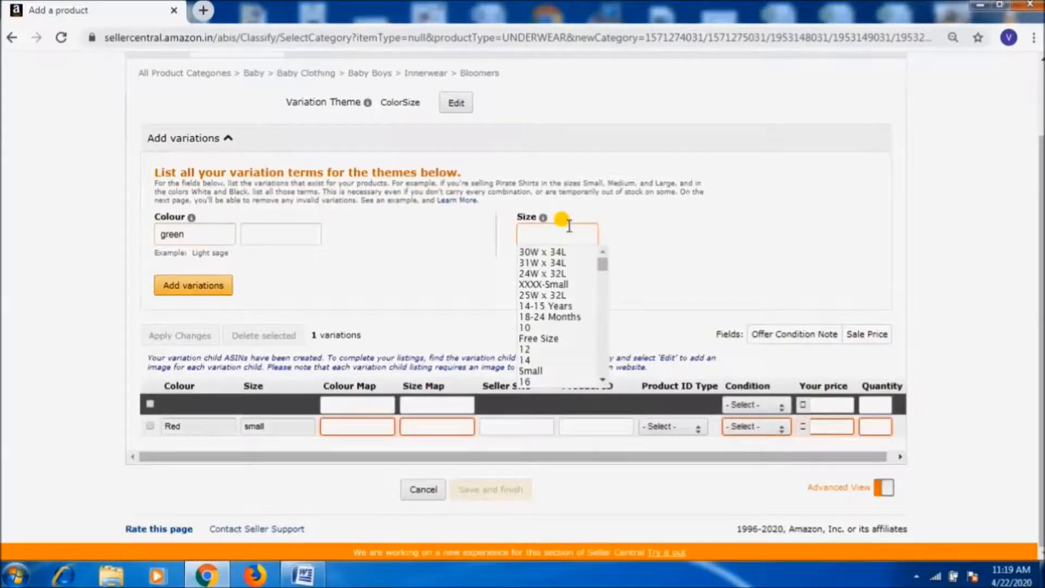
type("x")
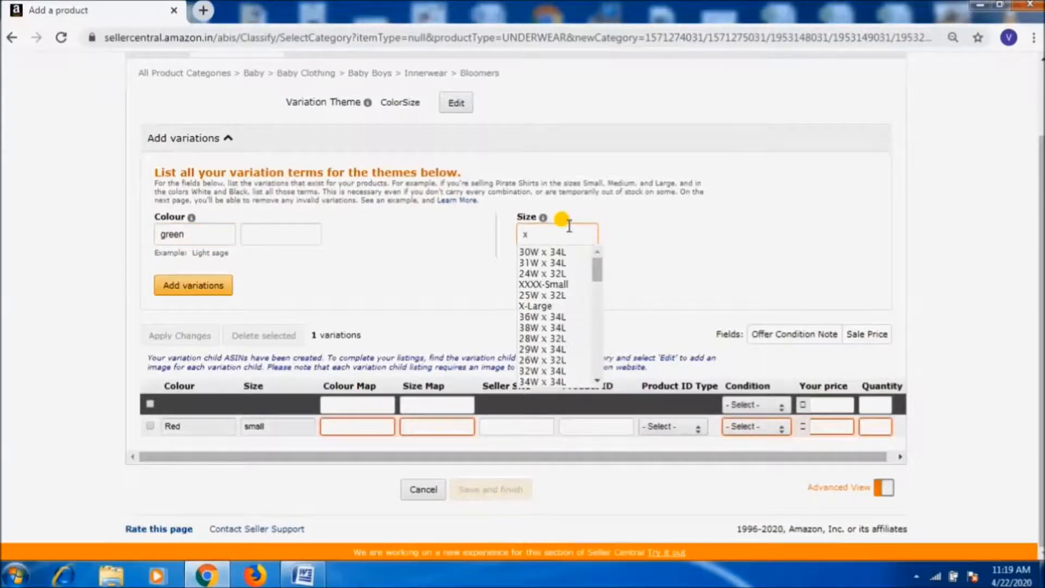
type("l")
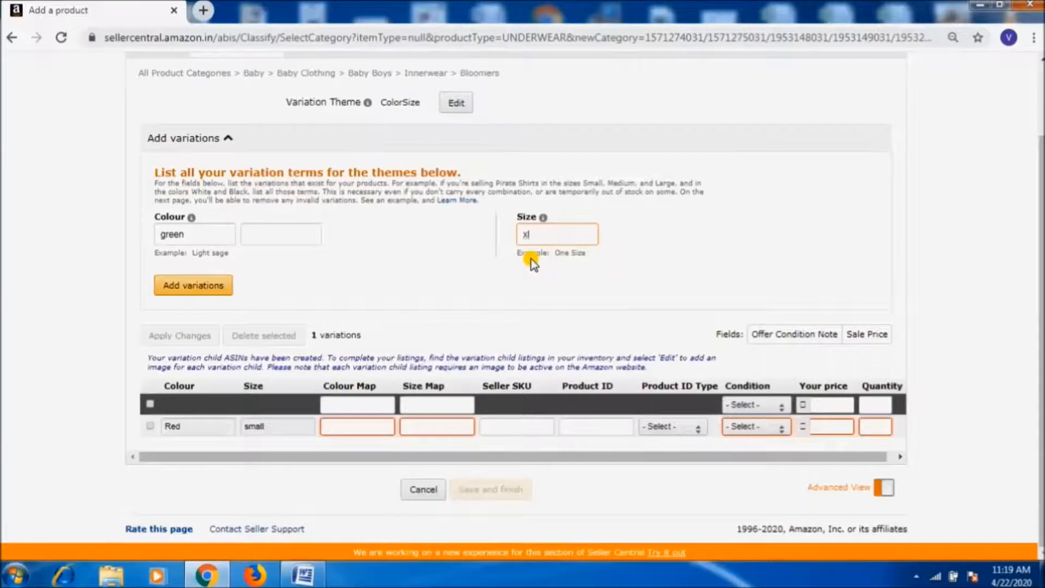
left_click(198, 285)
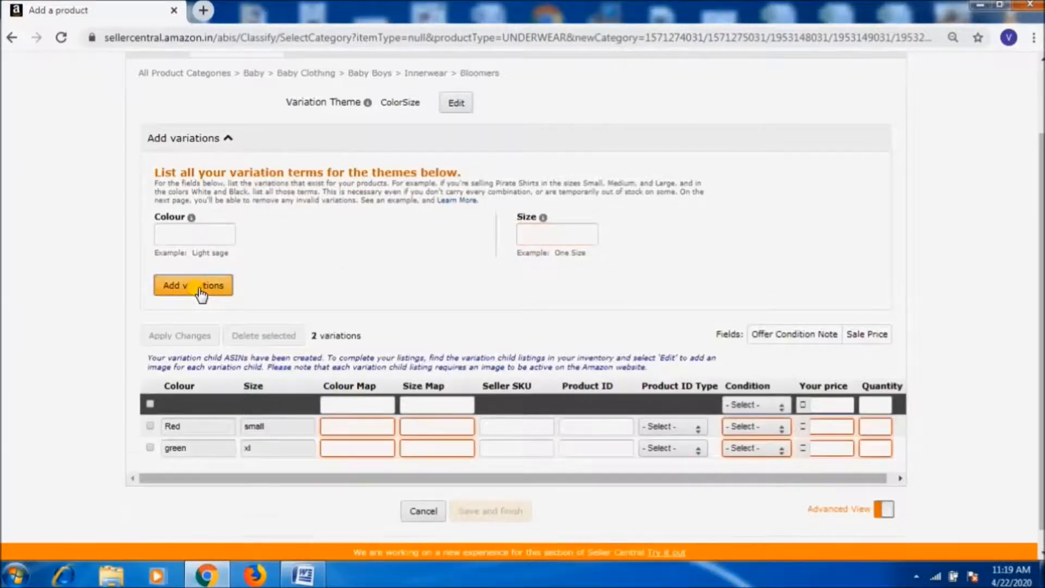
Add a third product variation with colour pink and size xxl.
left_click(195, 229)
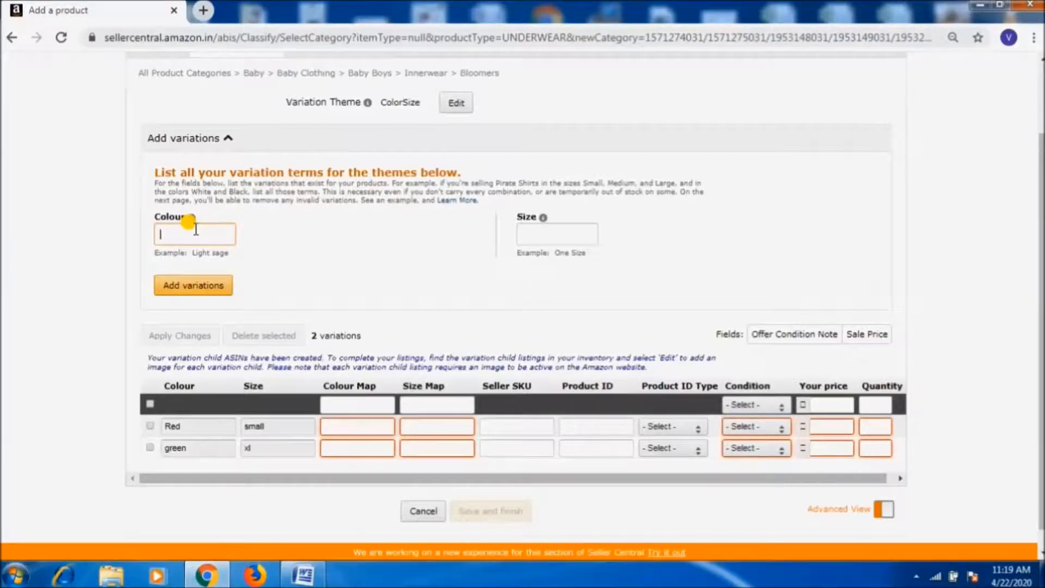
type("pink")
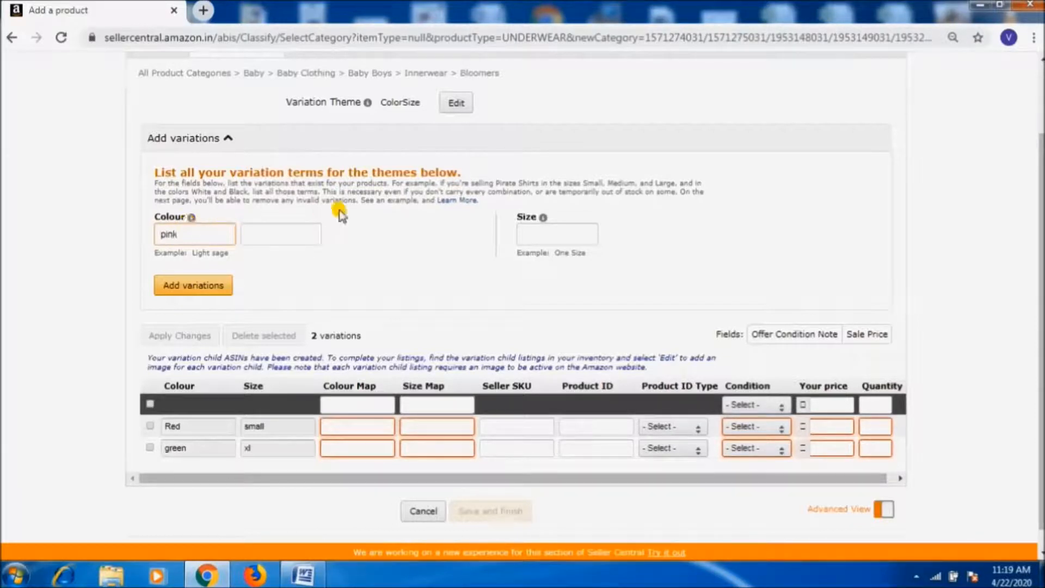
left_click(527, 228)
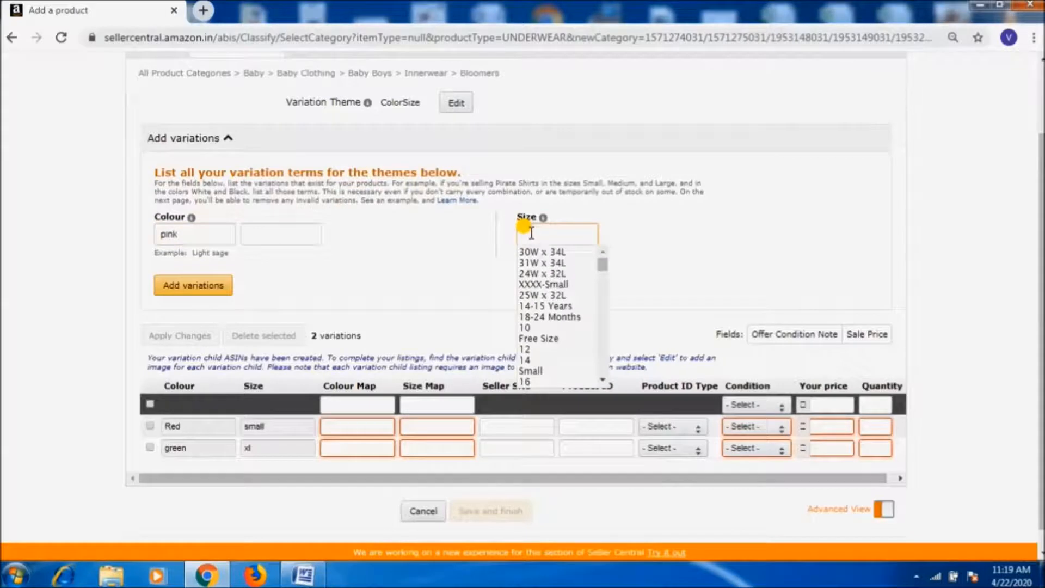
type("xx")
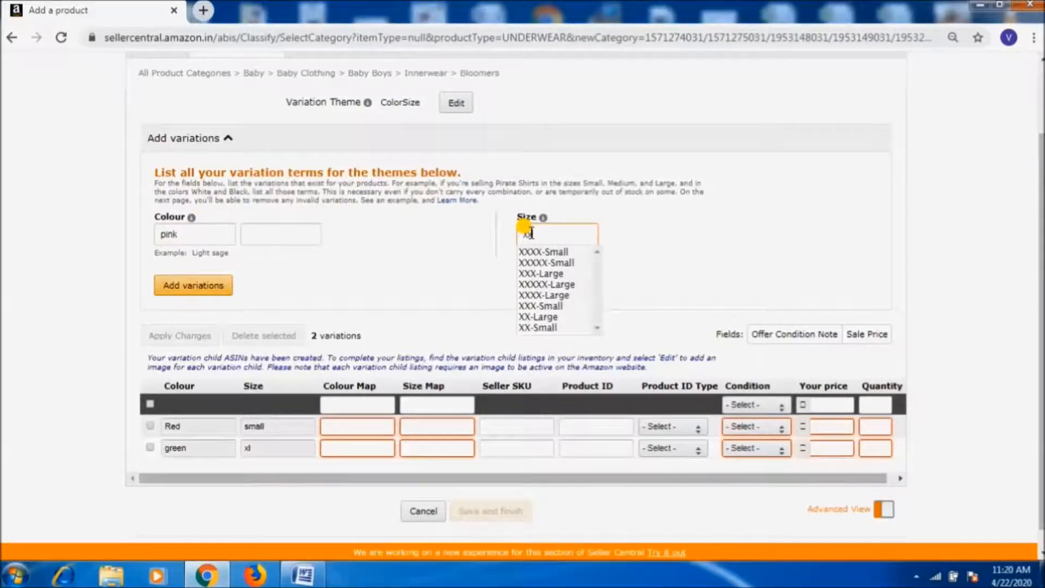
type("l")
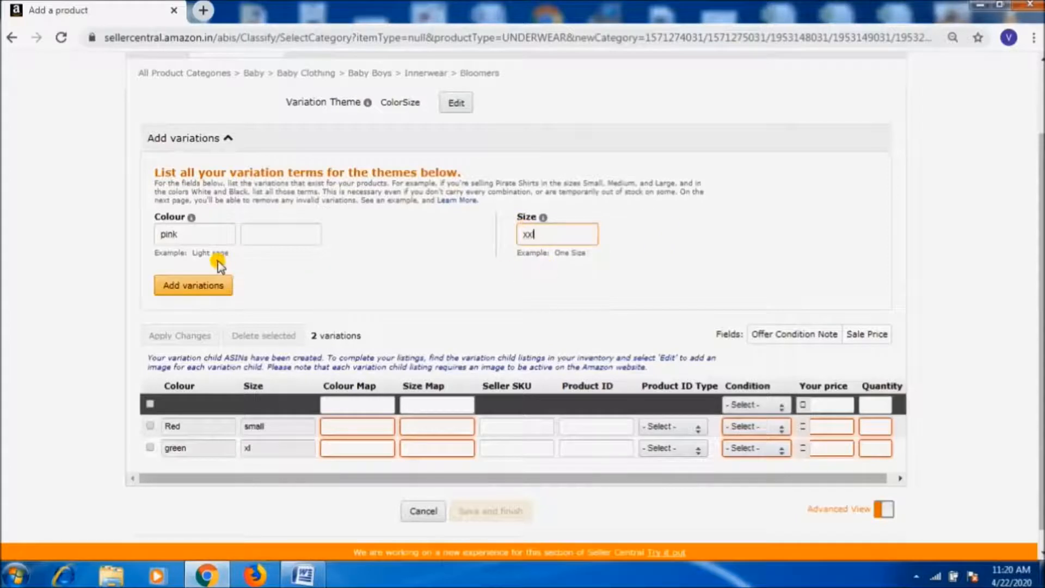
left_click(204, 285)
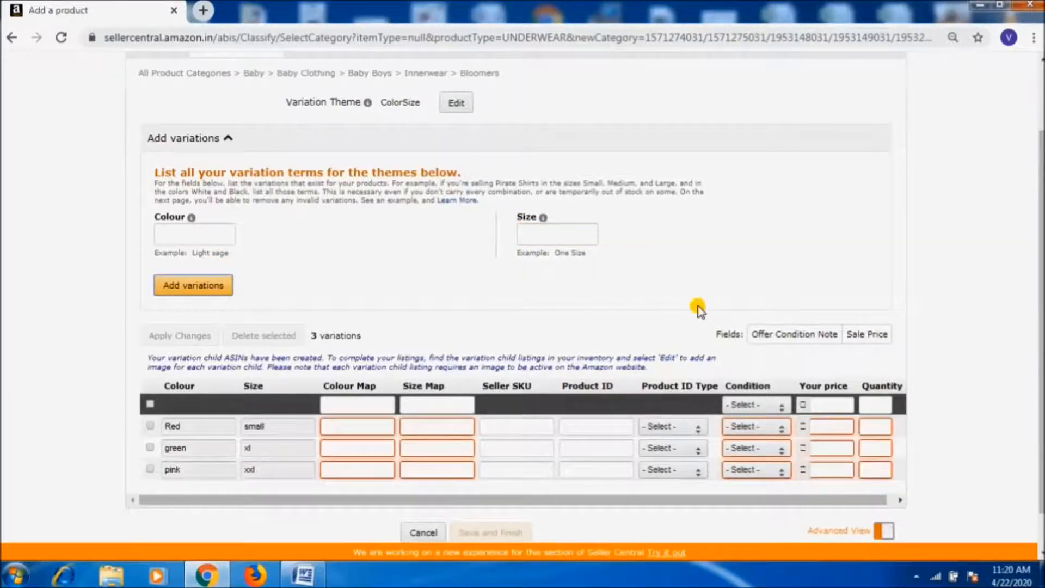
Show the Sale Price fields in the variations table and set the red variation's Colour Map to Red and Size Map to Small.
scroll(991, 247, "down", 1)
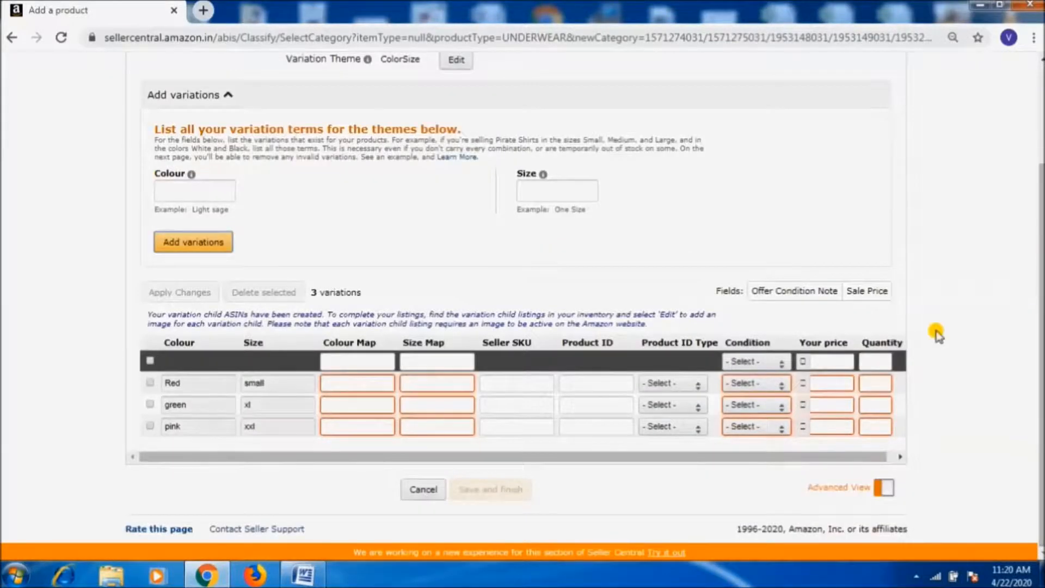
left_click(866, 293)
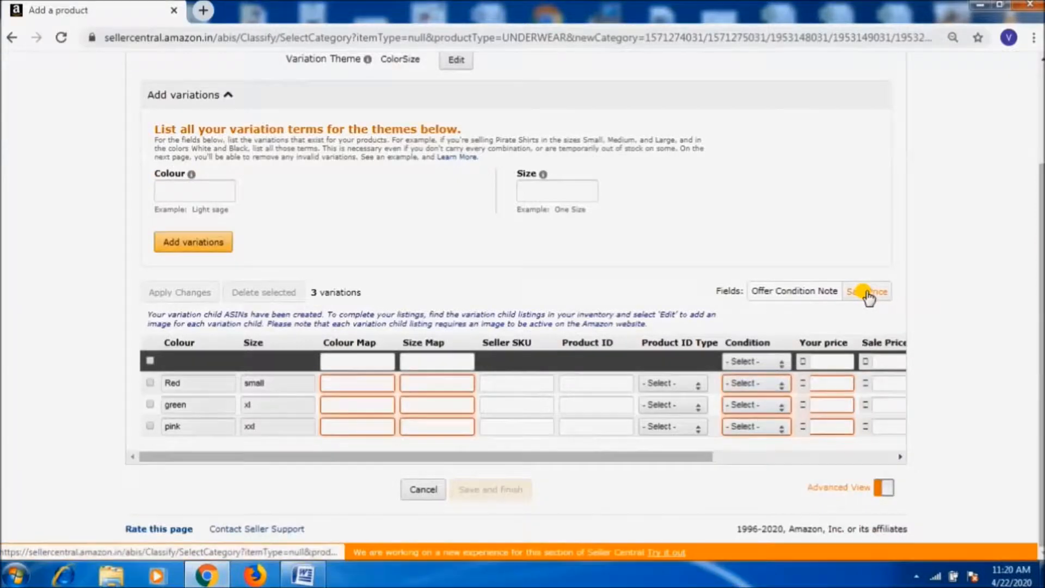
left_click(370, 387)
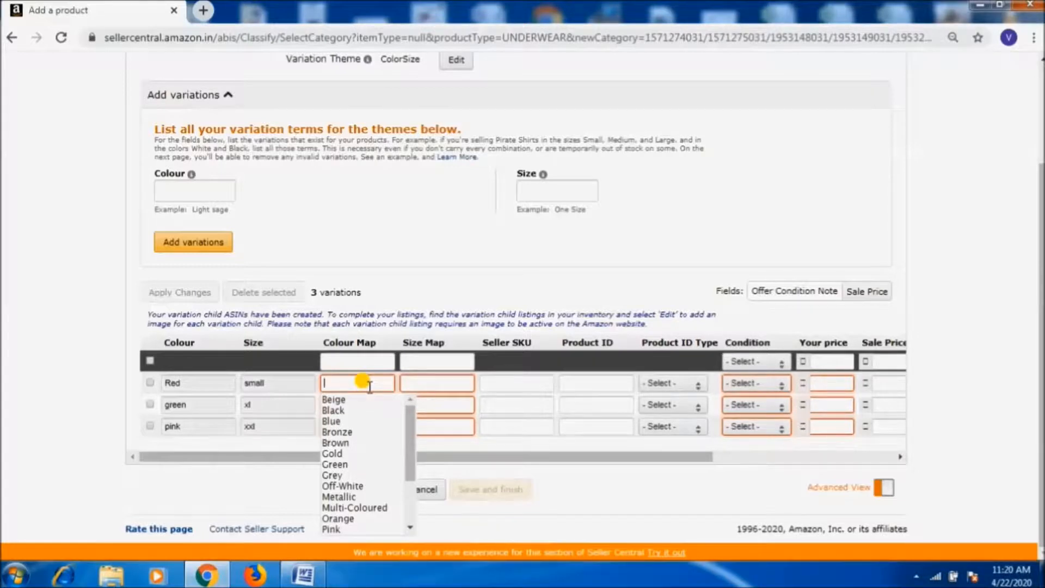
type("Red")
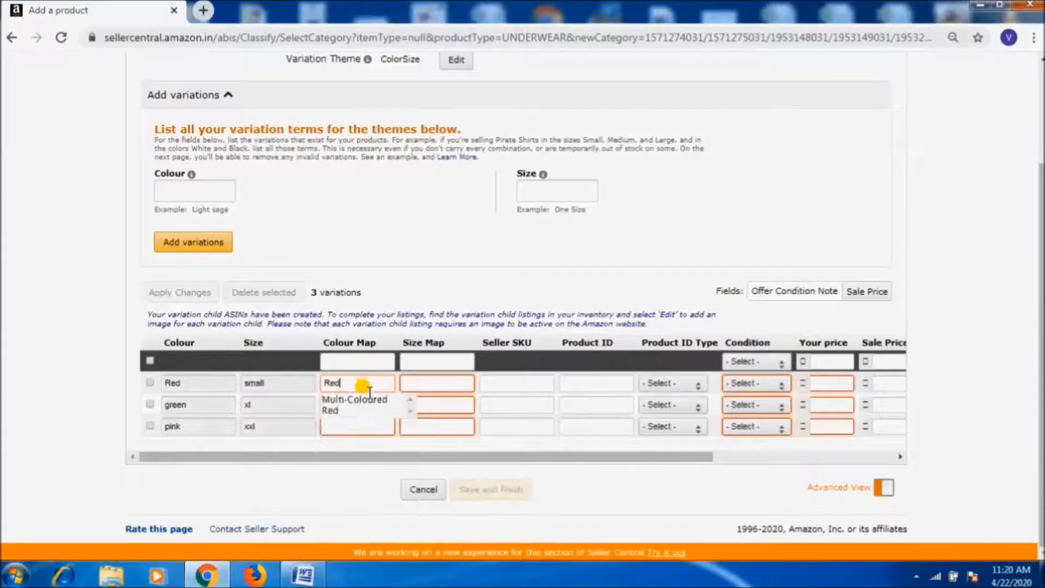
left_click(363, 417)
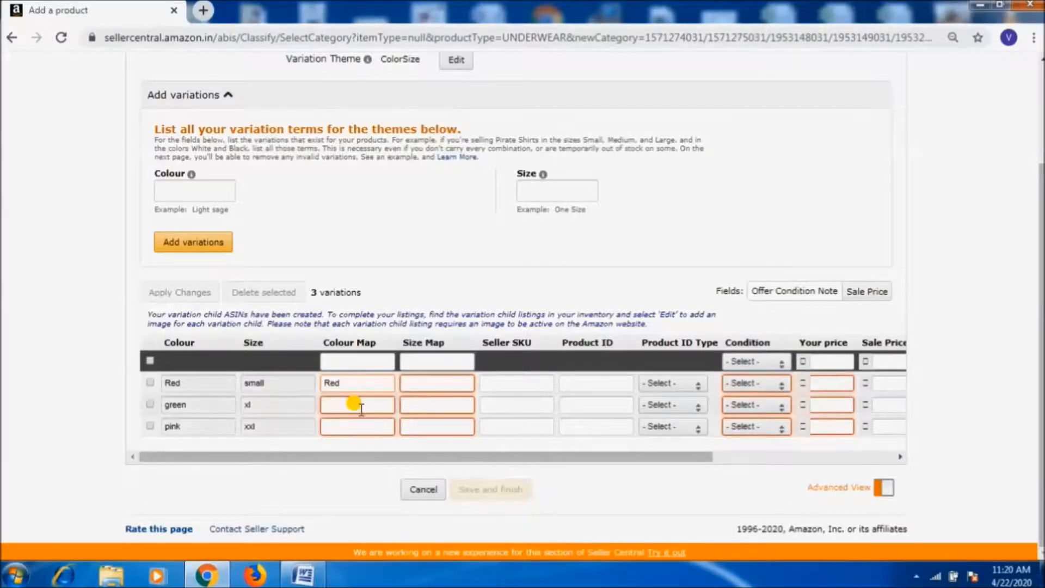
left_click(439, 383)
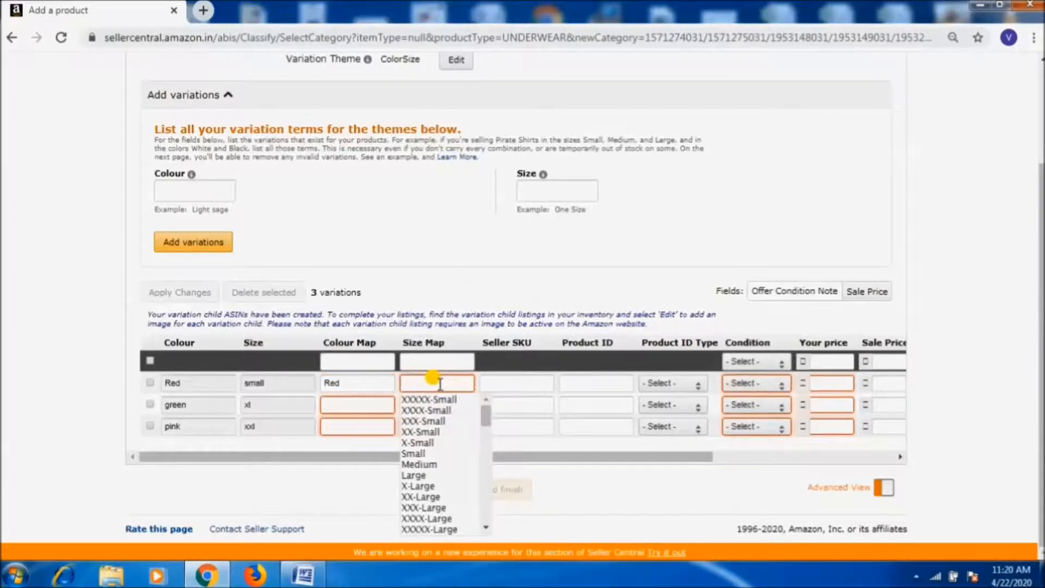
type("XL")
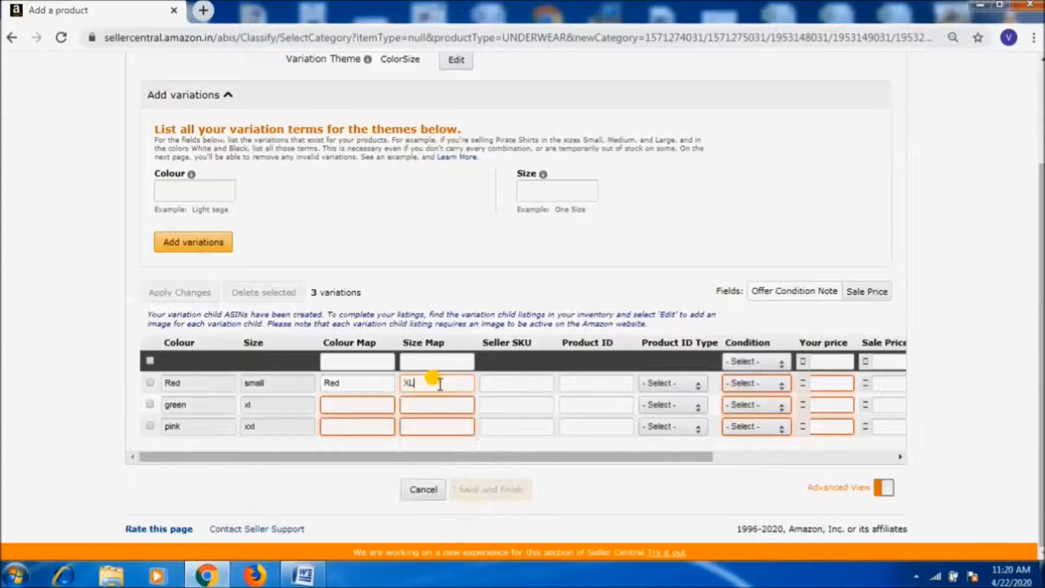
key("BackSpace")
key("BackSpace")
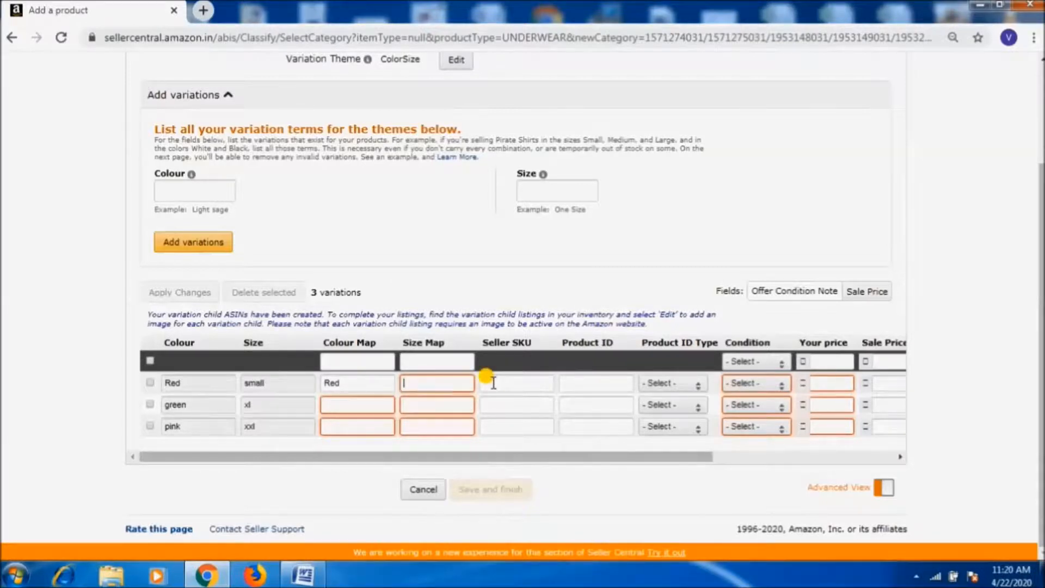
type("Small")
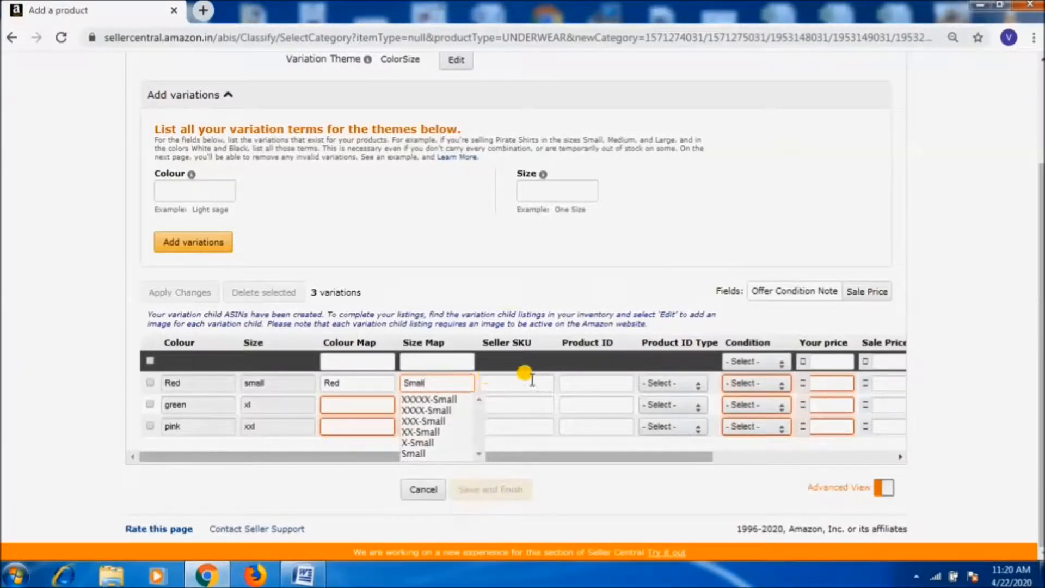
Set the red variation's Seller SKU to MJ/baby/21 and its Condition to New, leaving the product ID fields empty.
left_click(534, 384)
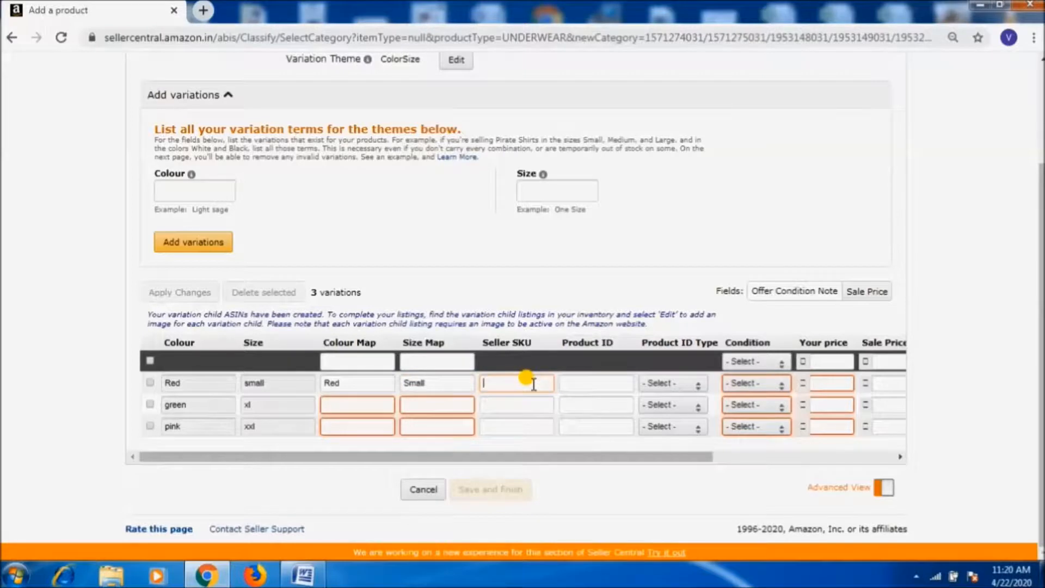
type("MJ/baby/21")
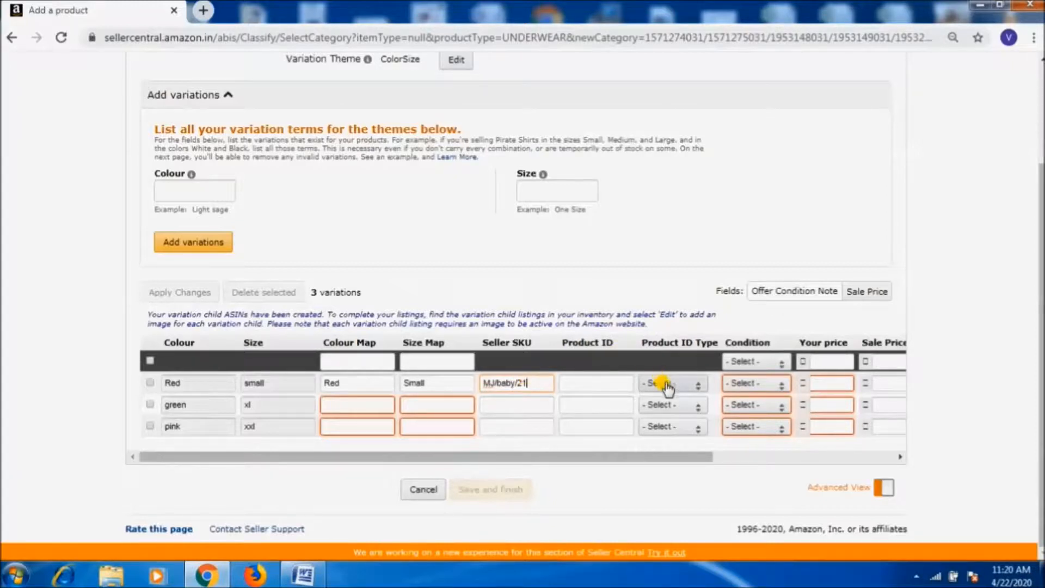
left_click(743, 383)
left_click(743, 408)
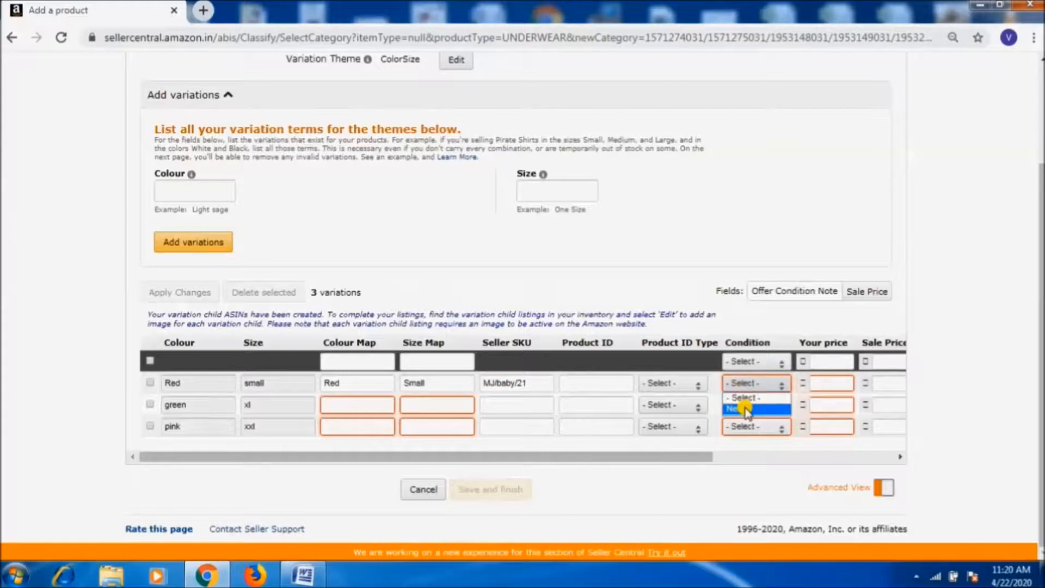
left_click(607, 381)
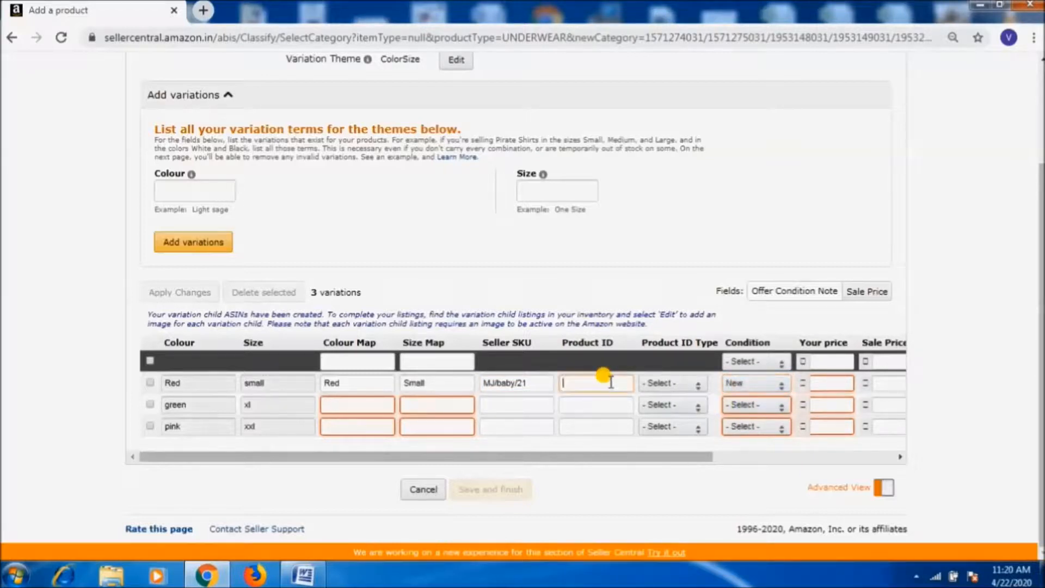
left_click(665, 385)
left_click(665, 384)
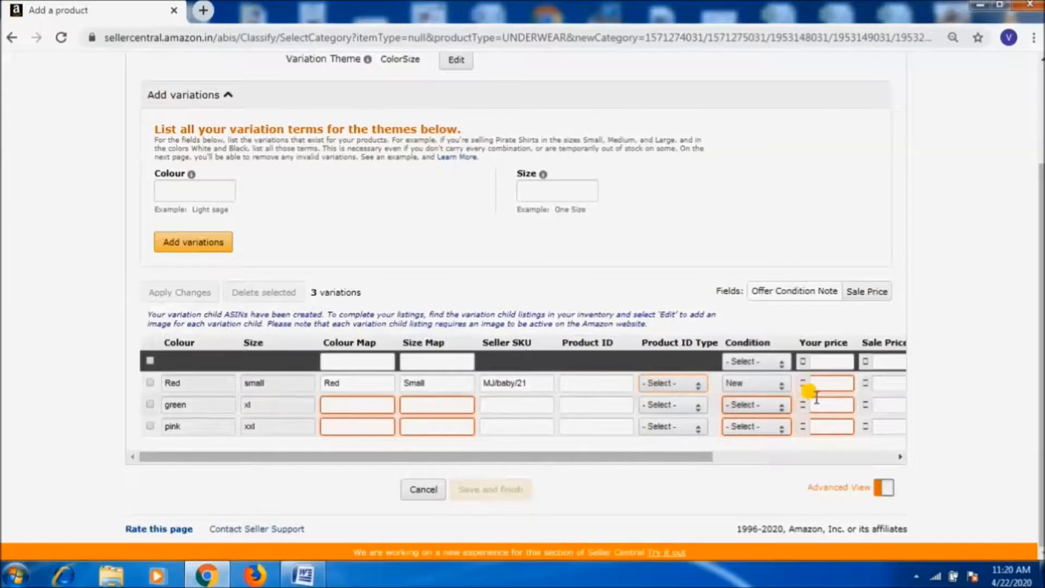
Set the red variation's price to 599 and its sale price to 499.
left_click(669, 456)
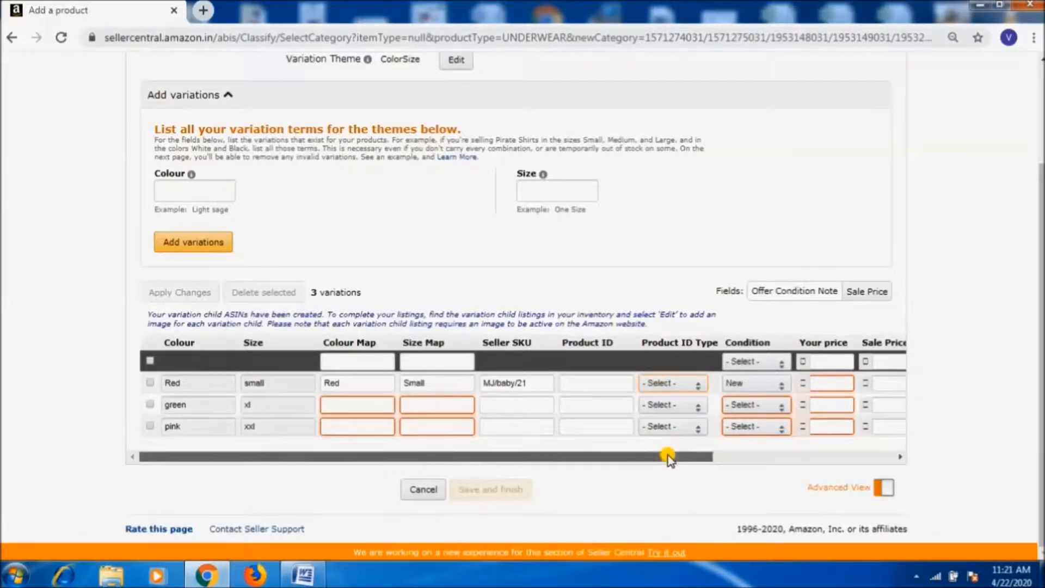
left_click_drag(681, 458, 809, 450)
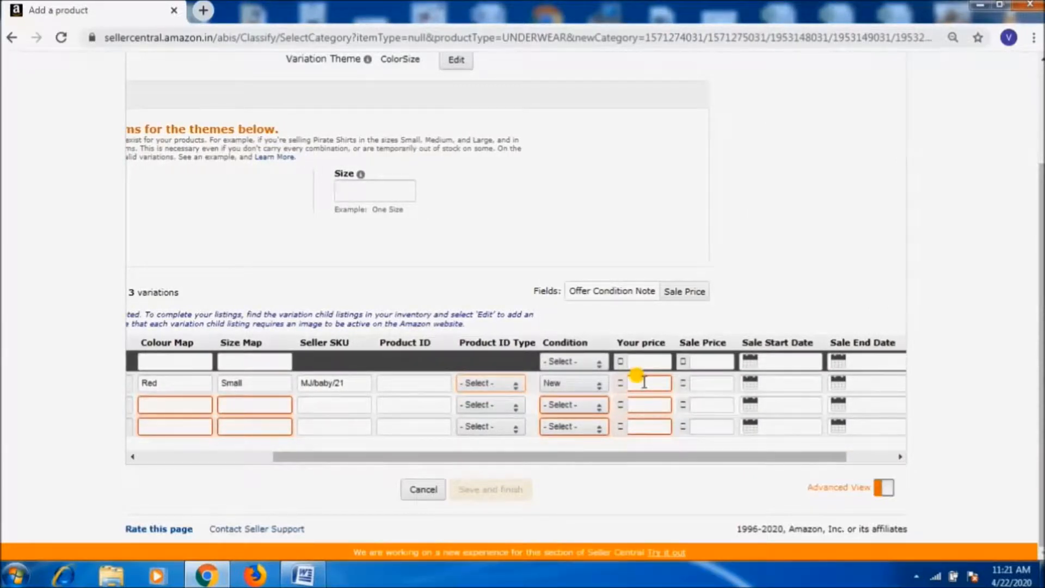
left_click(643, 383)
type("599")
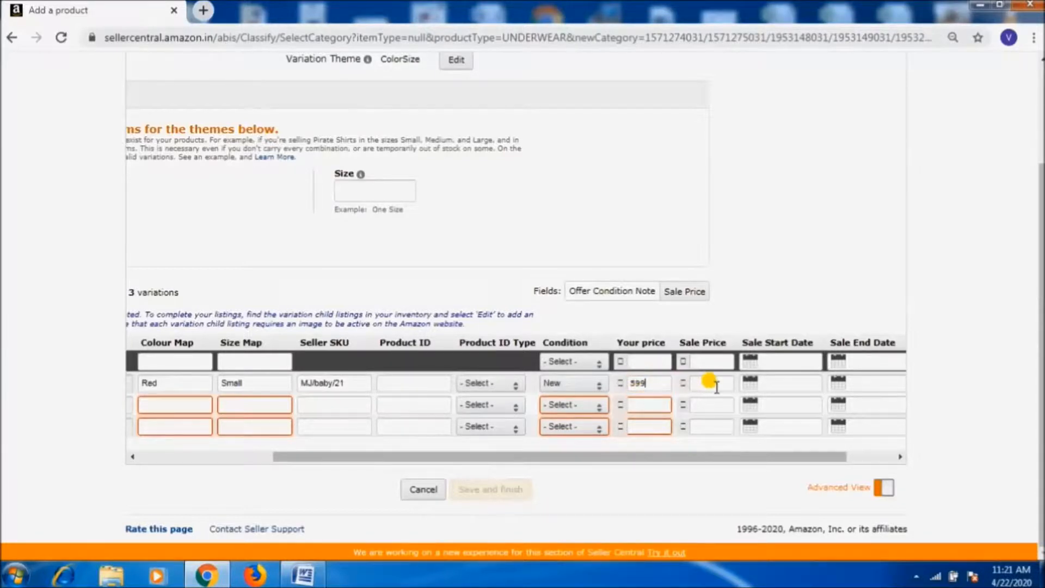
left_click(716, 386)
type("499")
Set the red variation's sale period to start on 22/04/2020 and end on 31/12/2025.
left_click(772, 384)
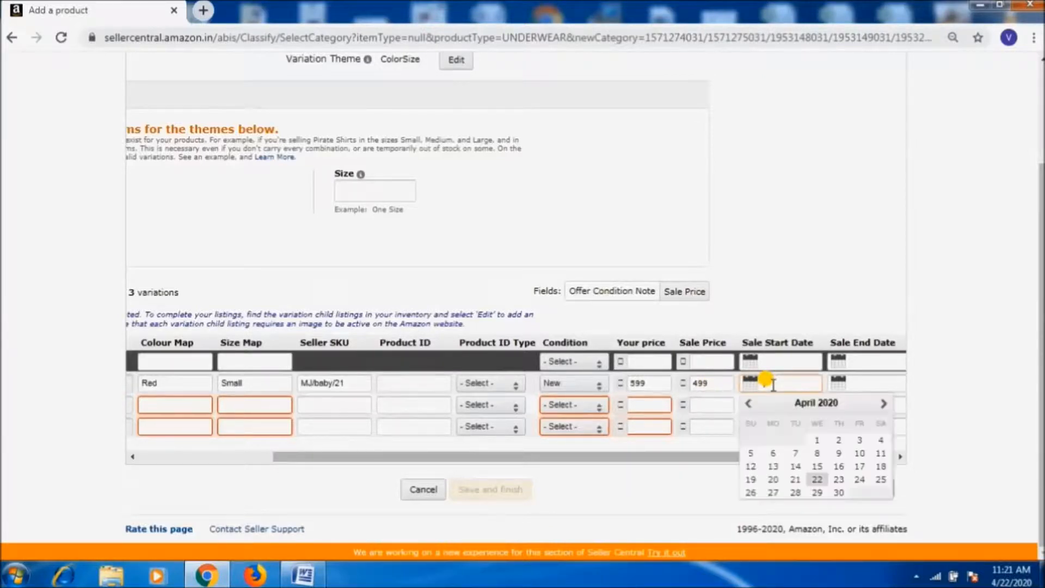
left_click(817, 479)
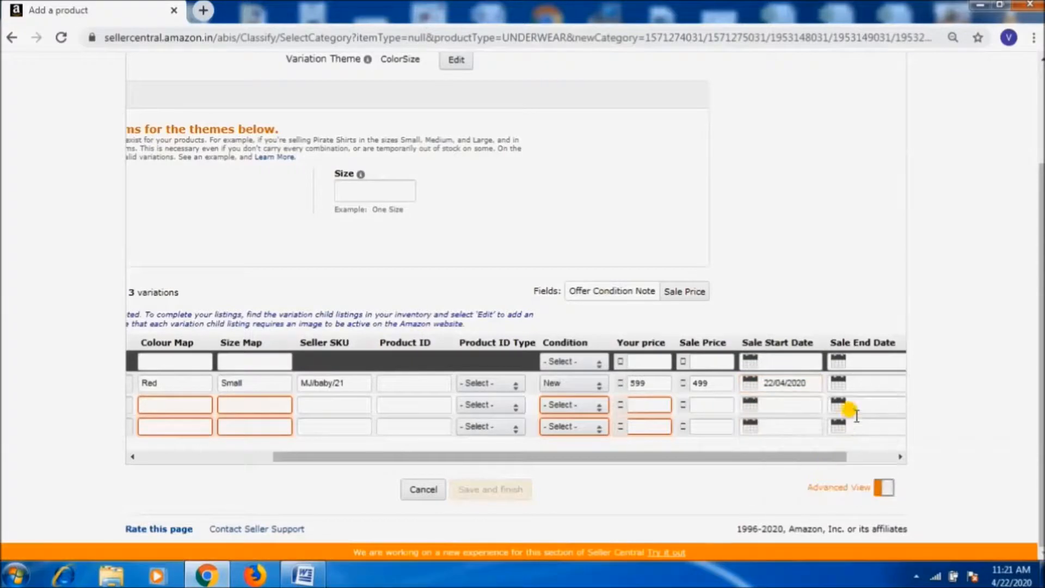
left_click(863, 384)
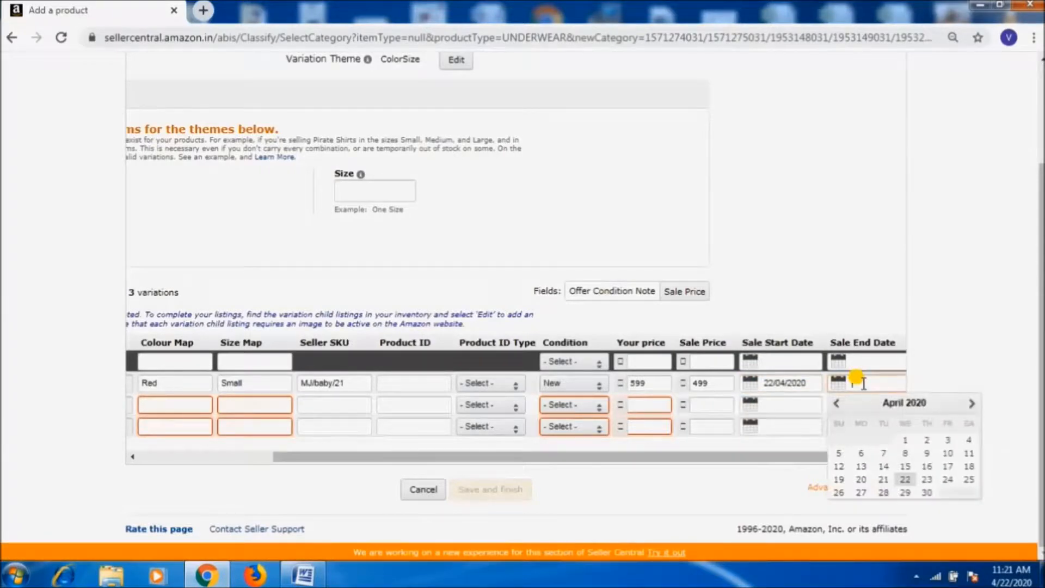
type("31/12/2025")
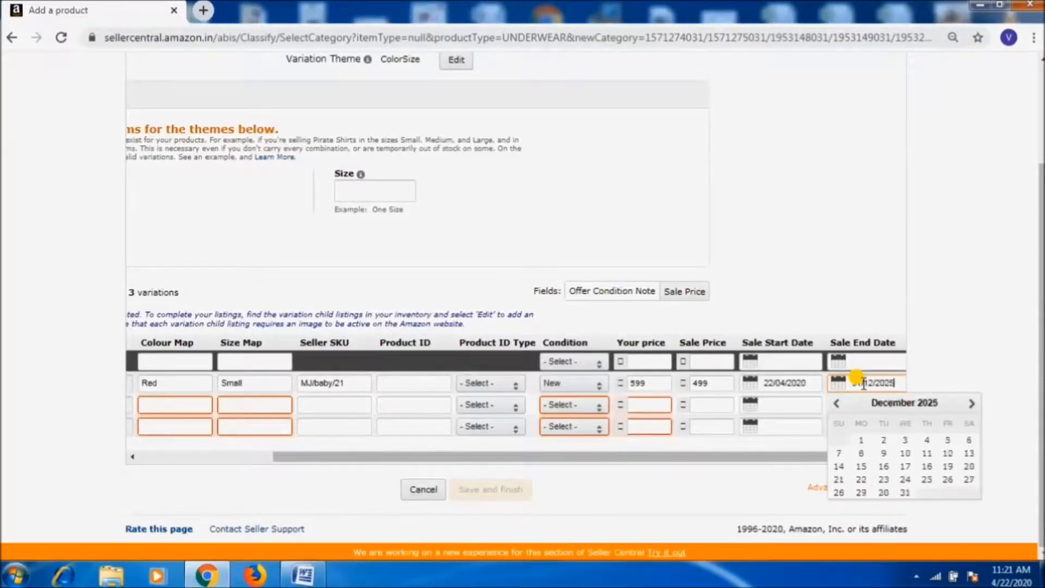
left_click(987, 377)
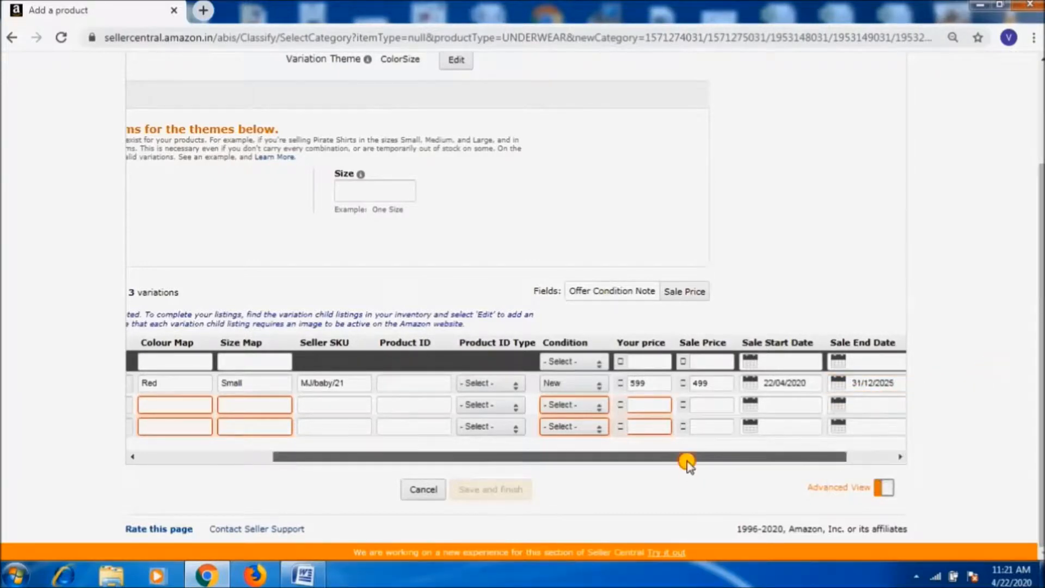
Set the green variation's Colour Map to green and its Size Map to XL.
left_click_drag(687, 463, 497, 452)
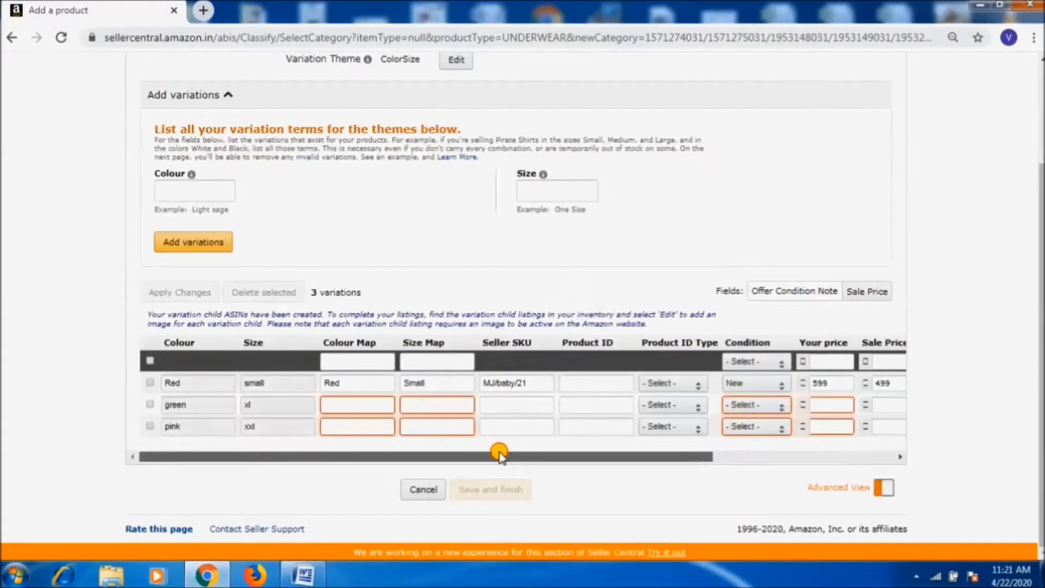
left_click(377, 405)
type("green")
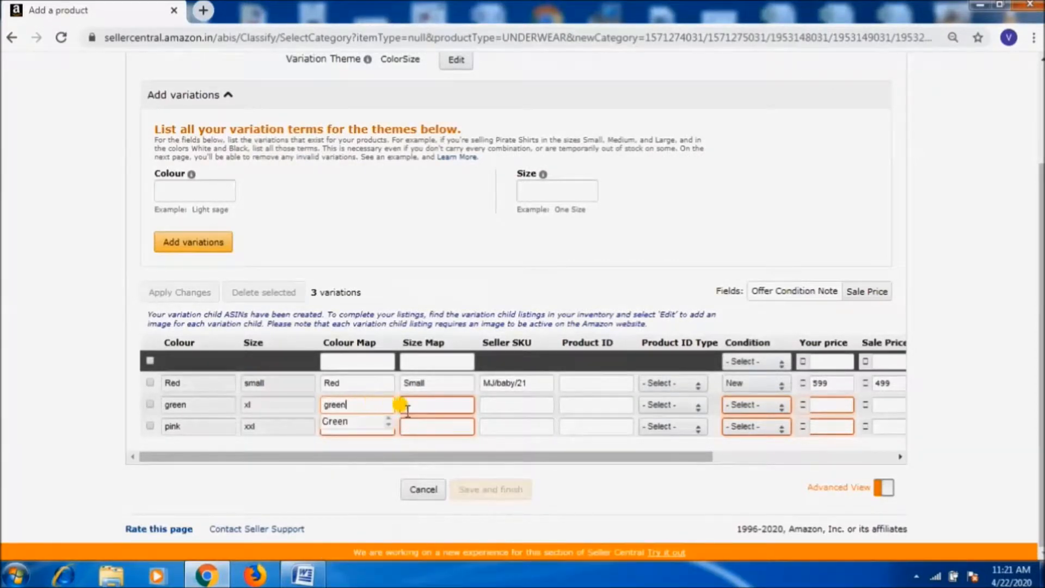
left_click(432, 405)
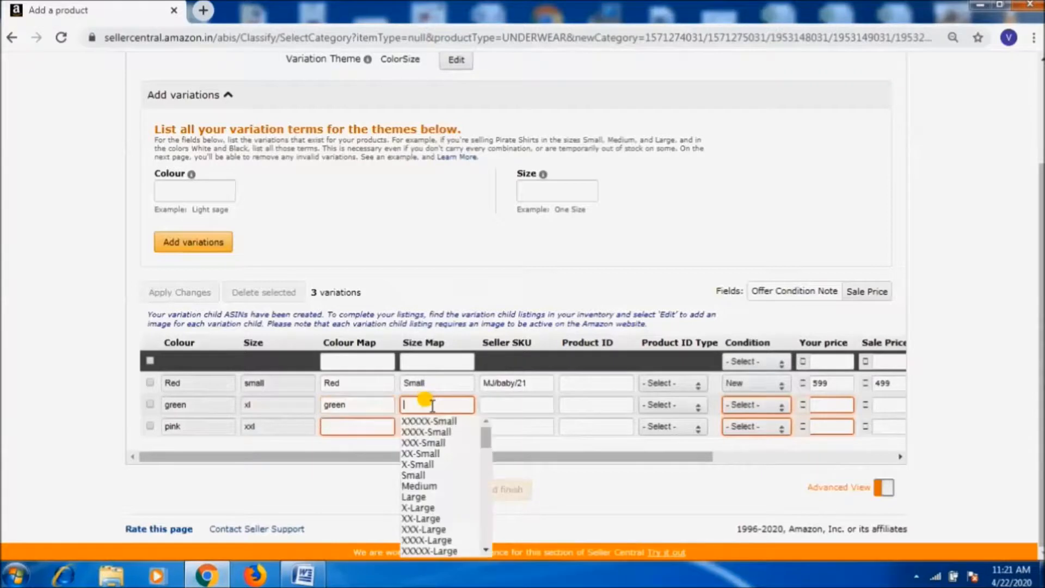
type("XL")
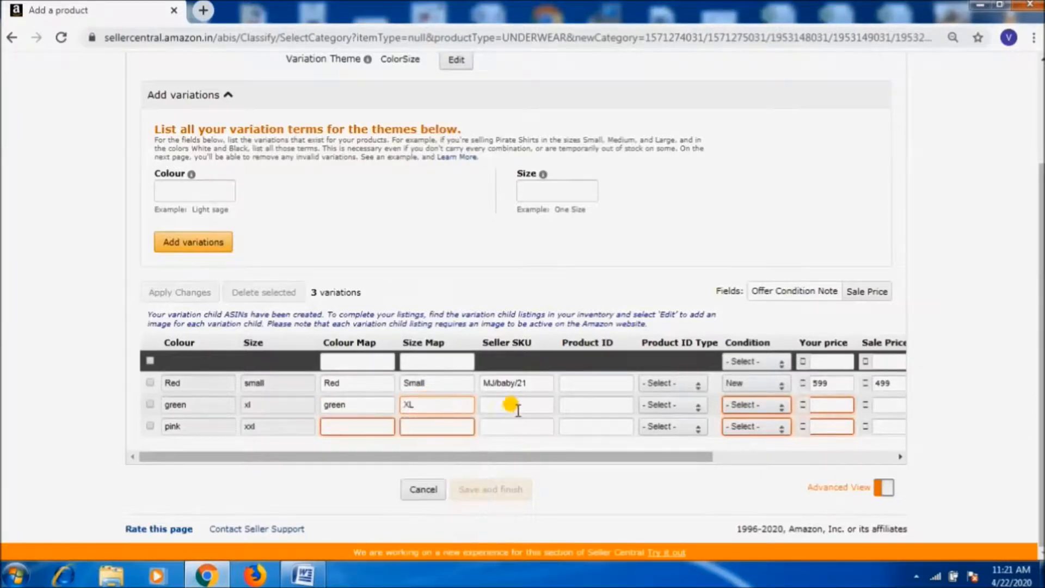
Set the green variation's Seller SKU to Bhasghasg and its Condition to New.
left_click(527, 406)
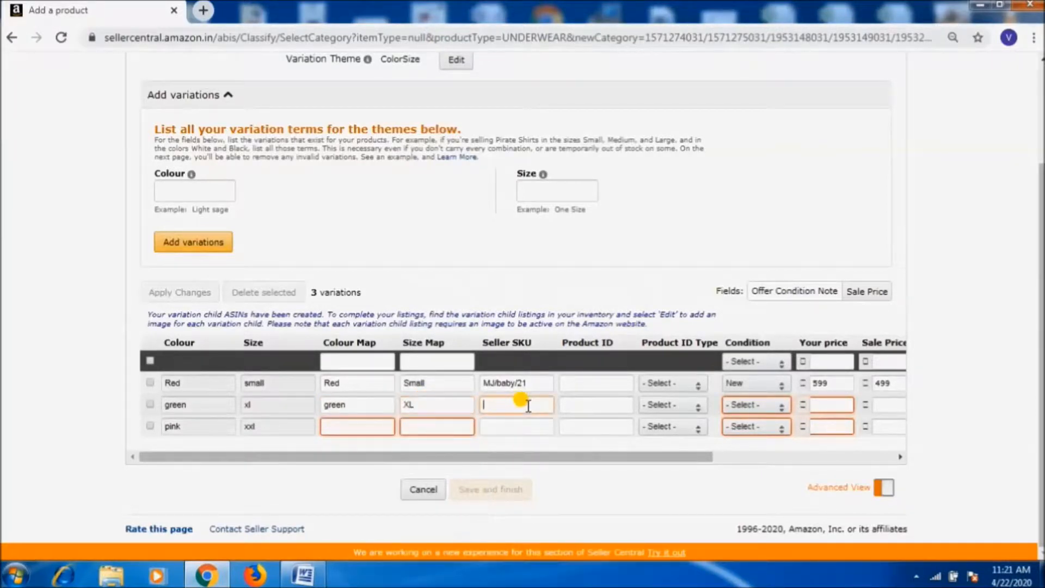
type("Bhasgha/")
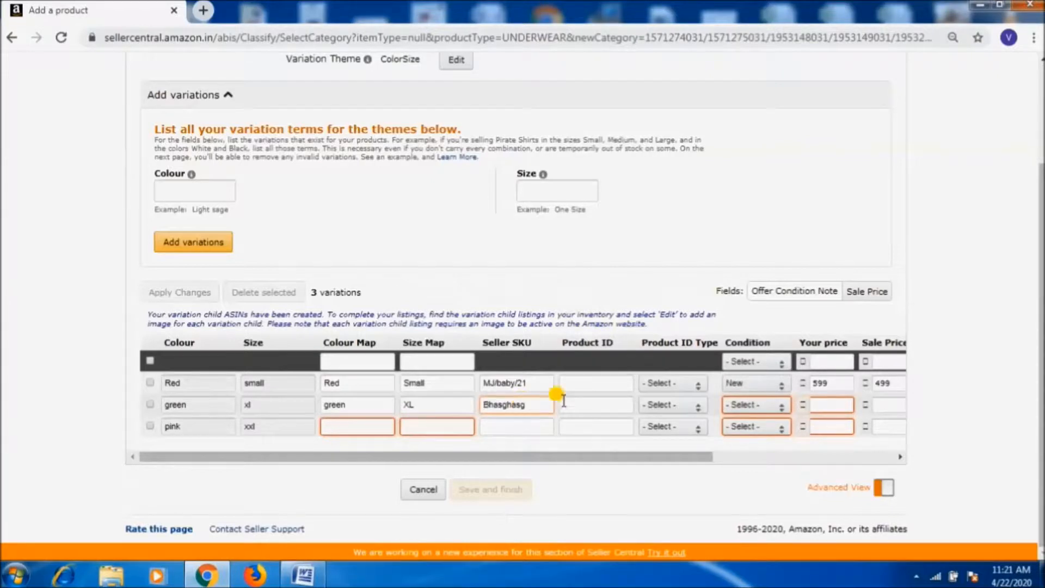
left_click(736, 412)
left_click(737, 425)
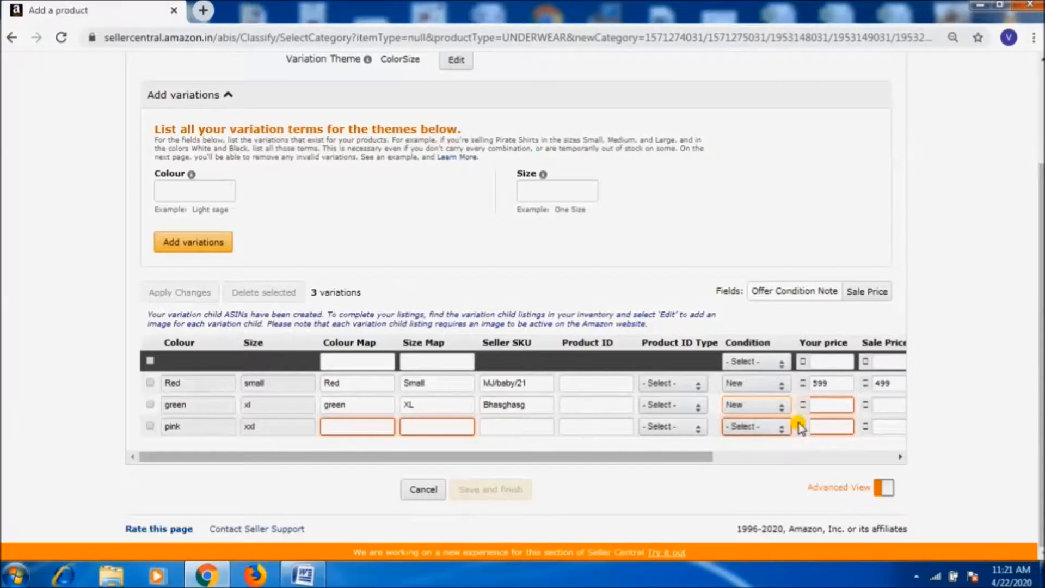
Set the green variation's price to 599 and its sale price to 499.
left_click(828, 405)
type("599")
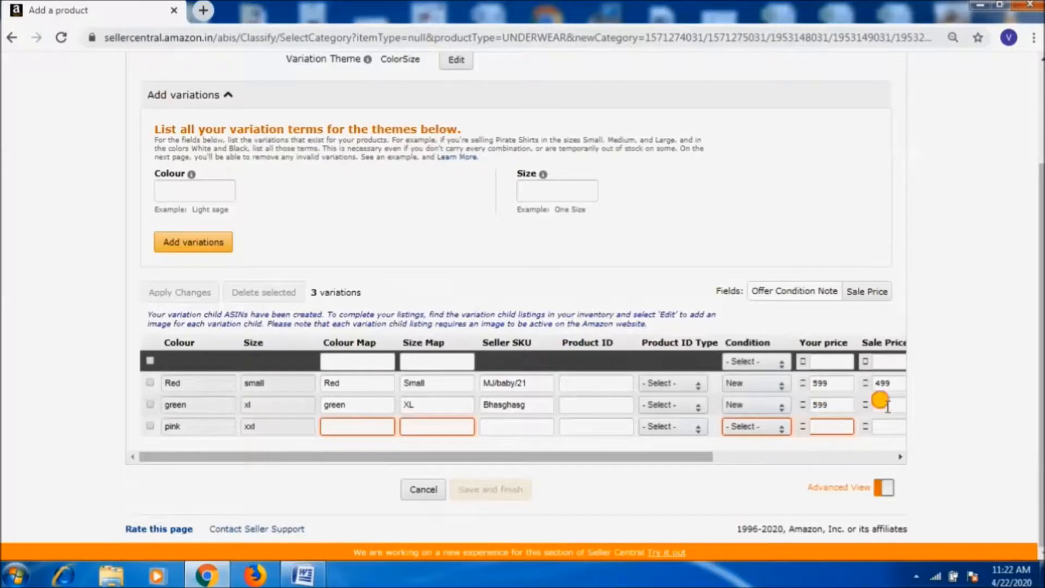
left_click(887, 405)
type("499")
Set the green variation's sale period to start on 22/04/2020 and end on 31/12/2025.
left_click_drag(684, 456, 871, 457)
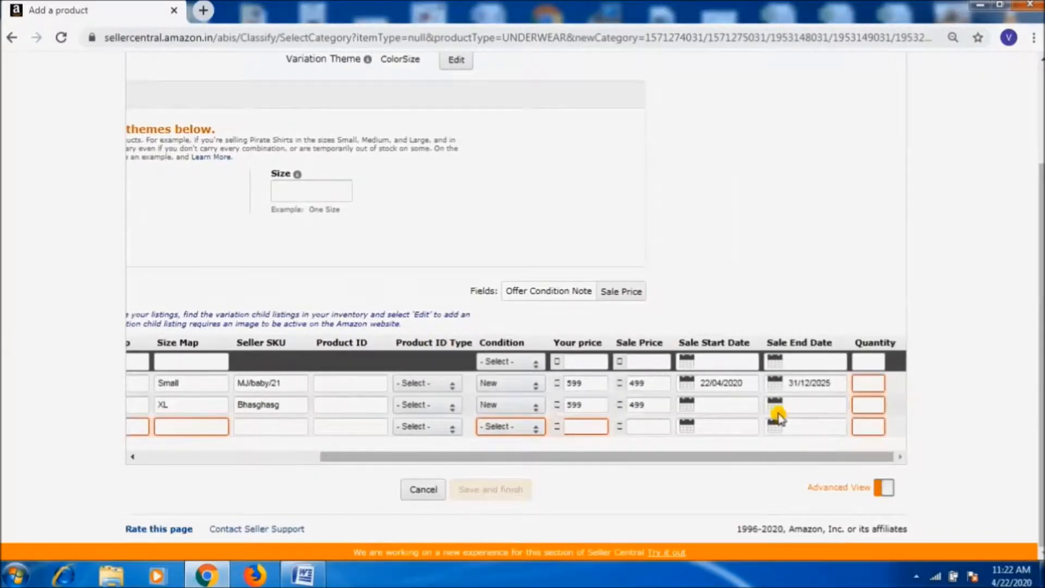
left_click(679, 404)
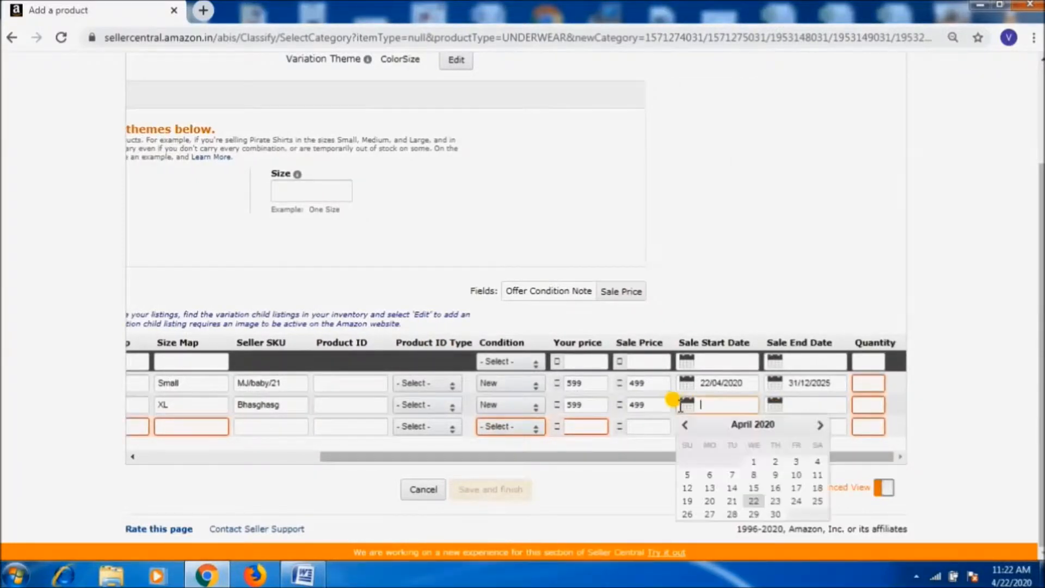
left_click(754, 500)
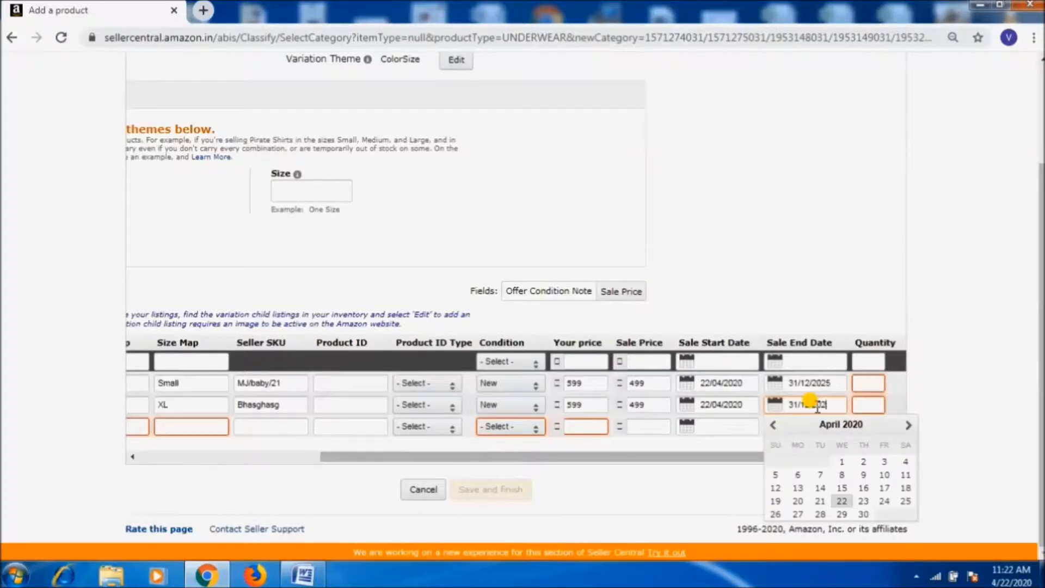
type("5")
Set the quantity of the red, green and pink variations to 2 each.
left_click(869, 383)
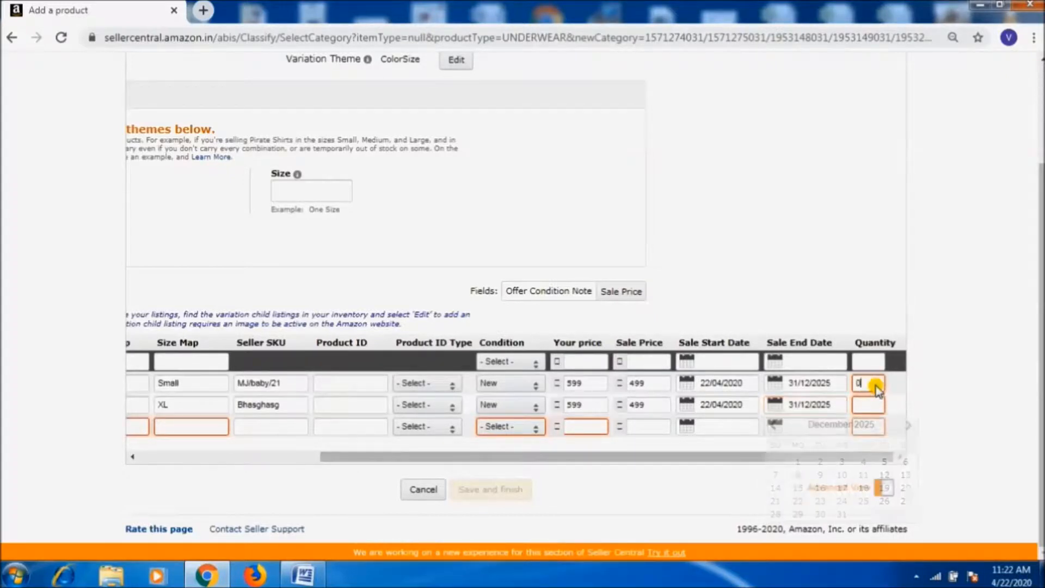
key("BackSpace")
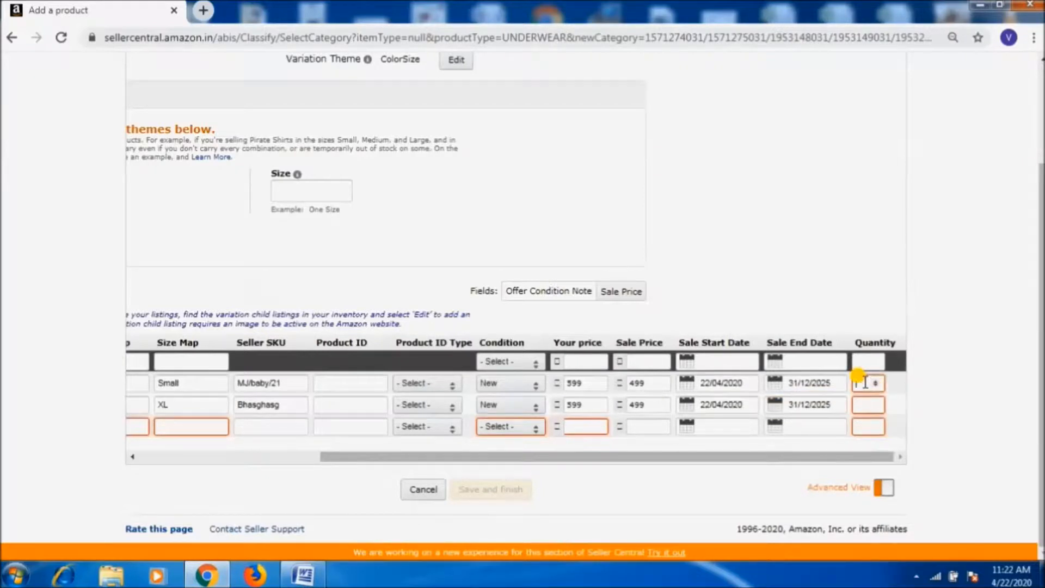
type("2")
left_click(867, 405)
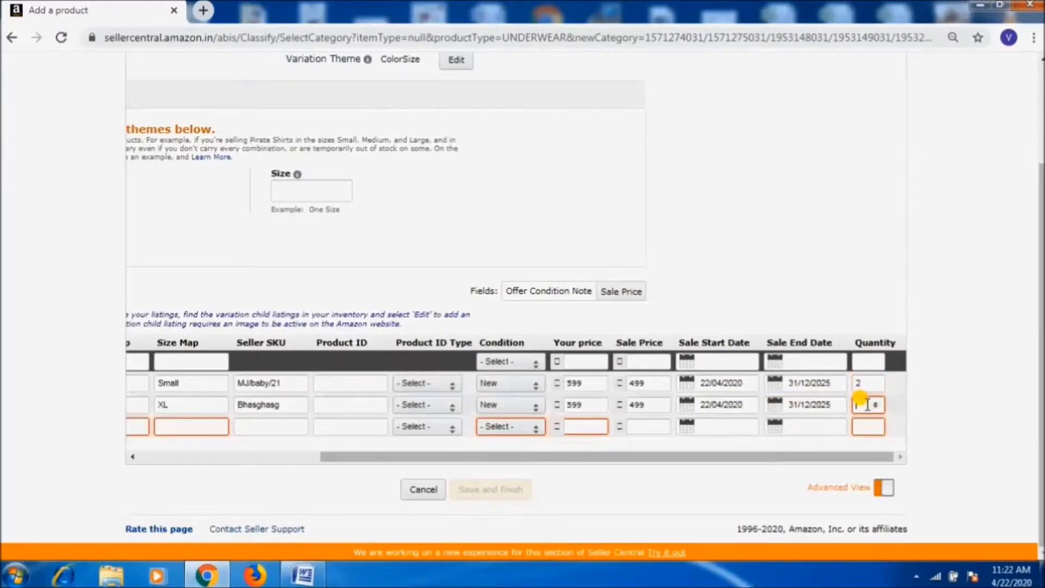
key("BackSpace")
type("2")
left_click(867, 426)
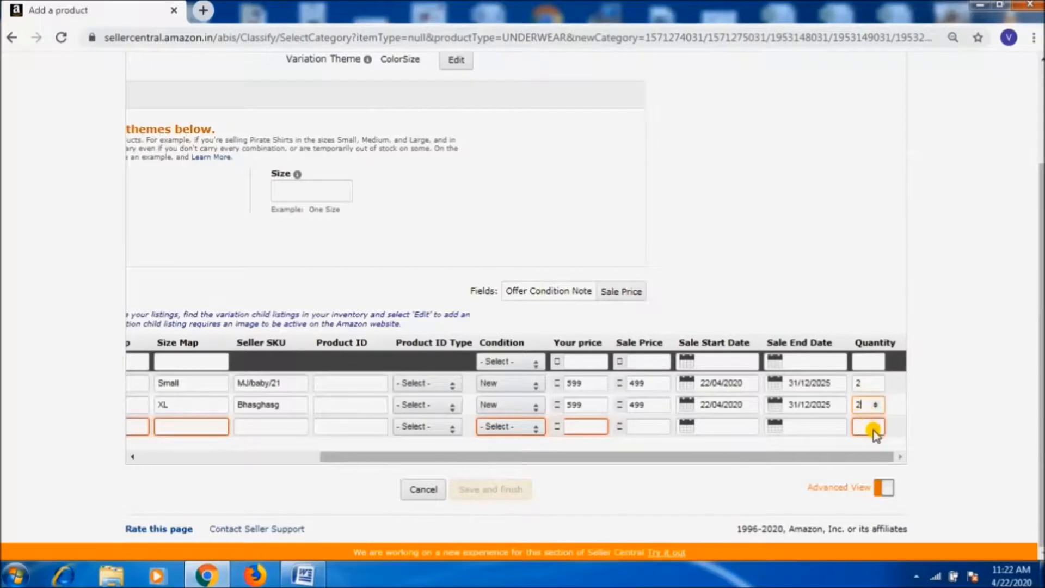
type("2")
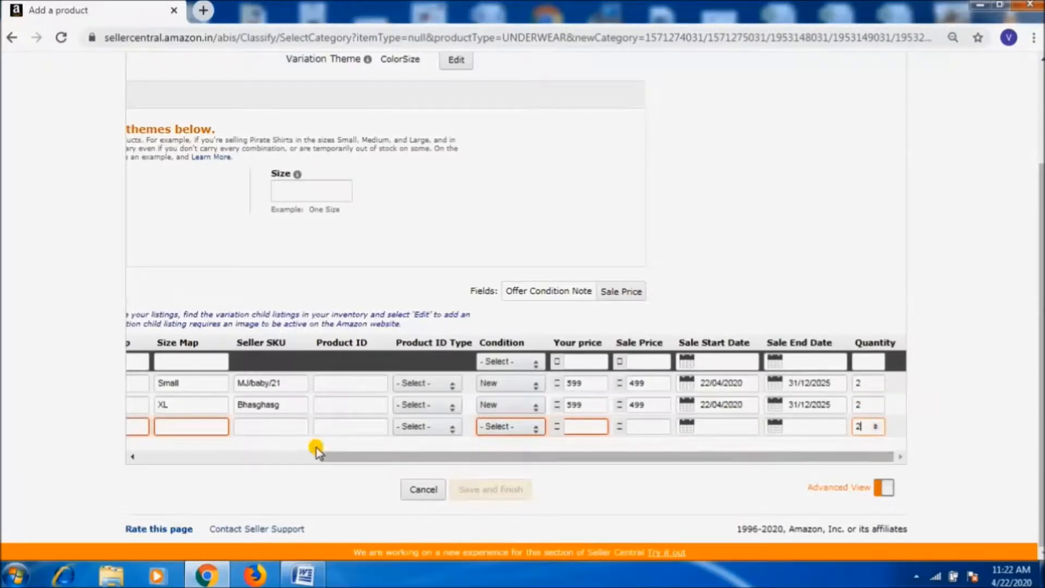
Set the pink variation's Colour Map to Pink and its Size Map to xxl.
left_click_drag(430, 461, 201, 440)
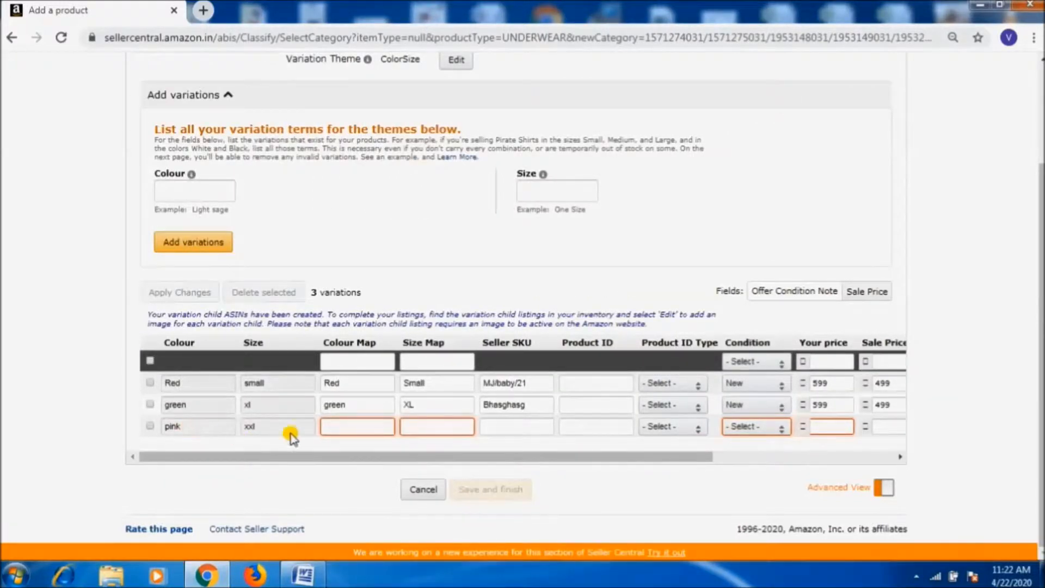
left_click(351, 425)
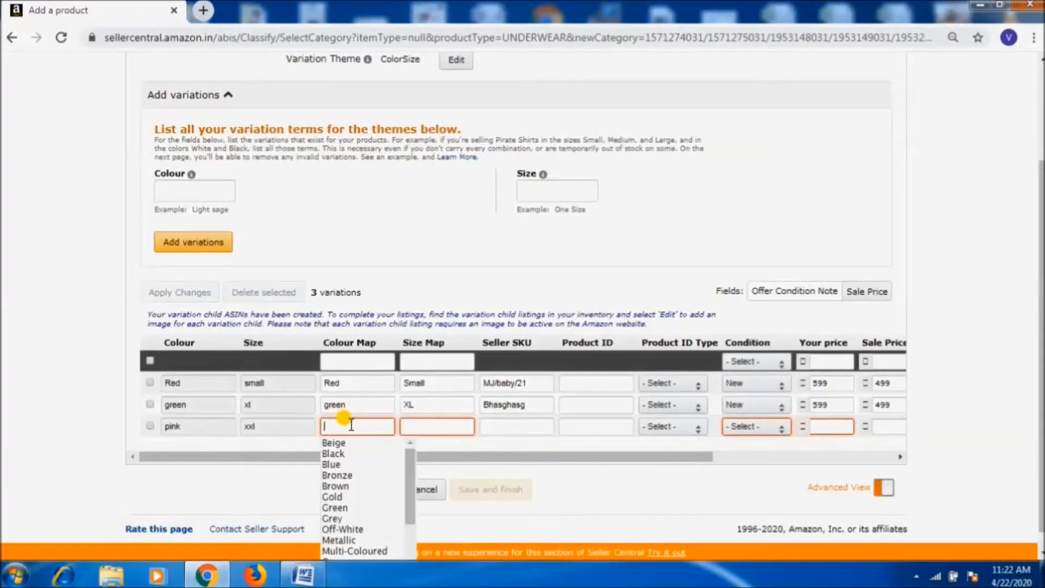
type("Pi")
left_click(341, 442)
left_click(408, 426)
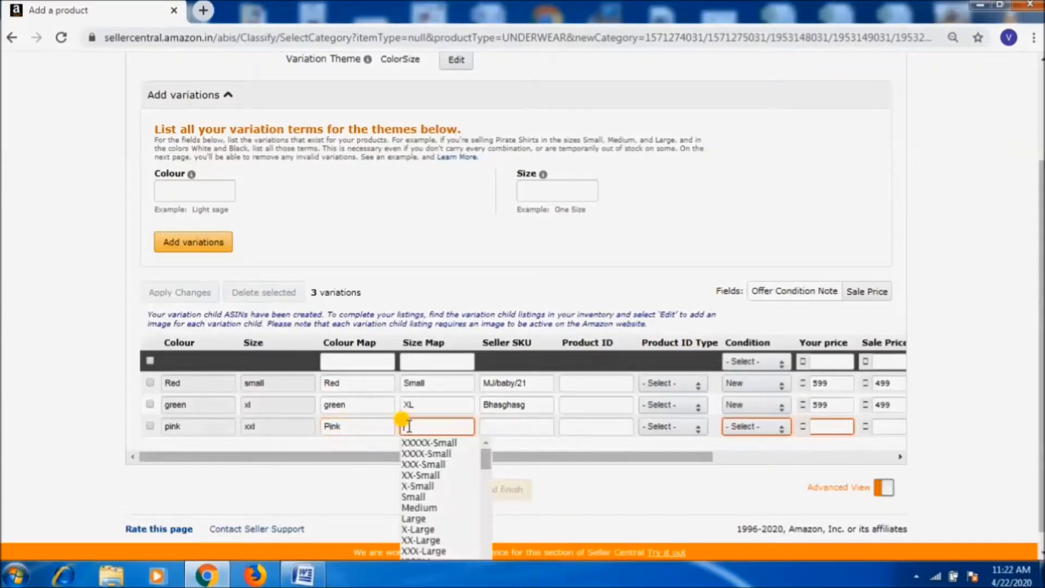
type("XXl")
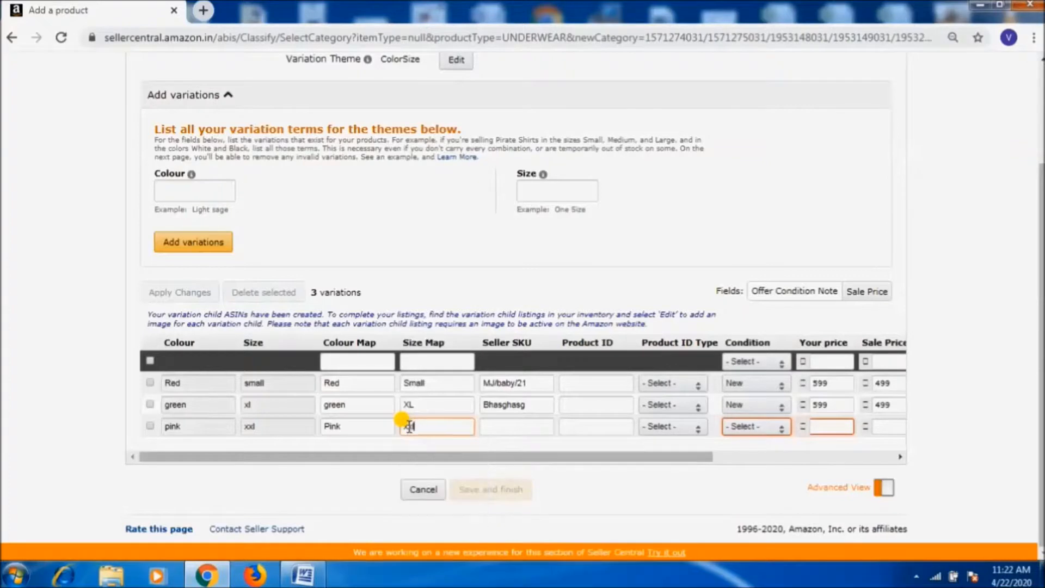
Set the pink variation's Seller SKU to iutgcvvjnb and its Condition to New.
left_click(502, 423)
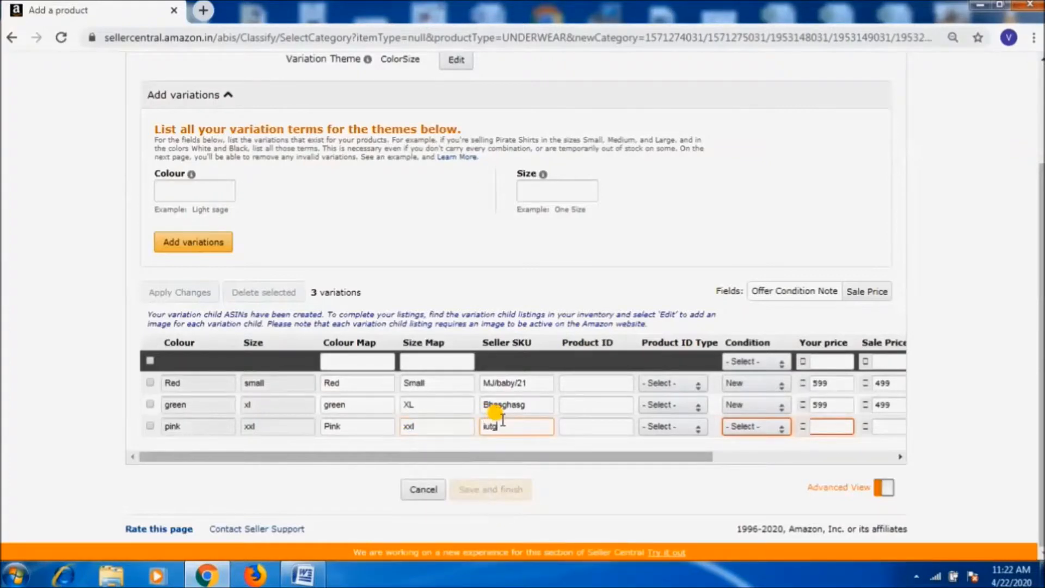
type("iutgcvvjnb")
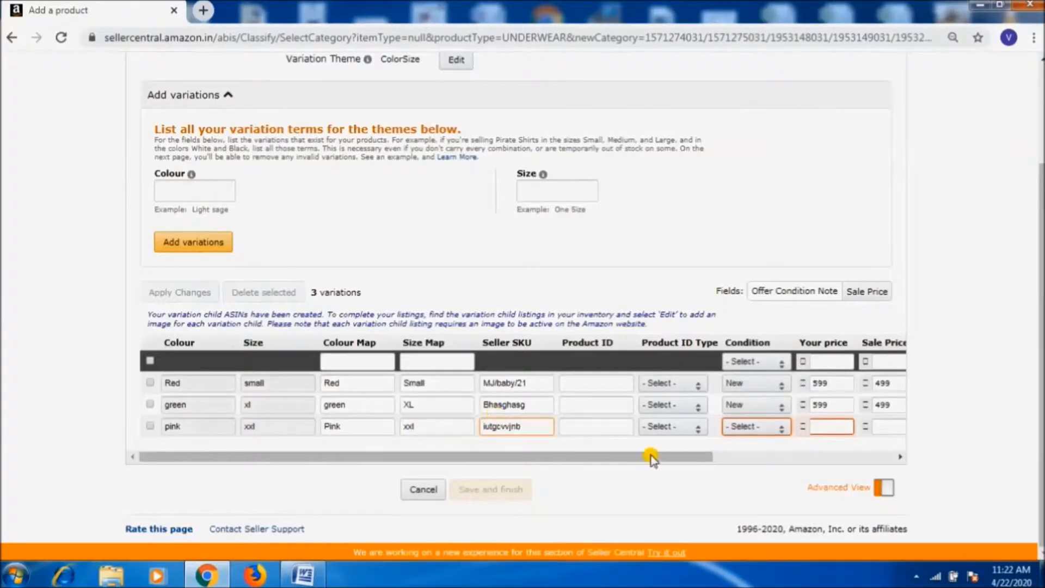
left_click(759, 427)
left_click(750, 452)
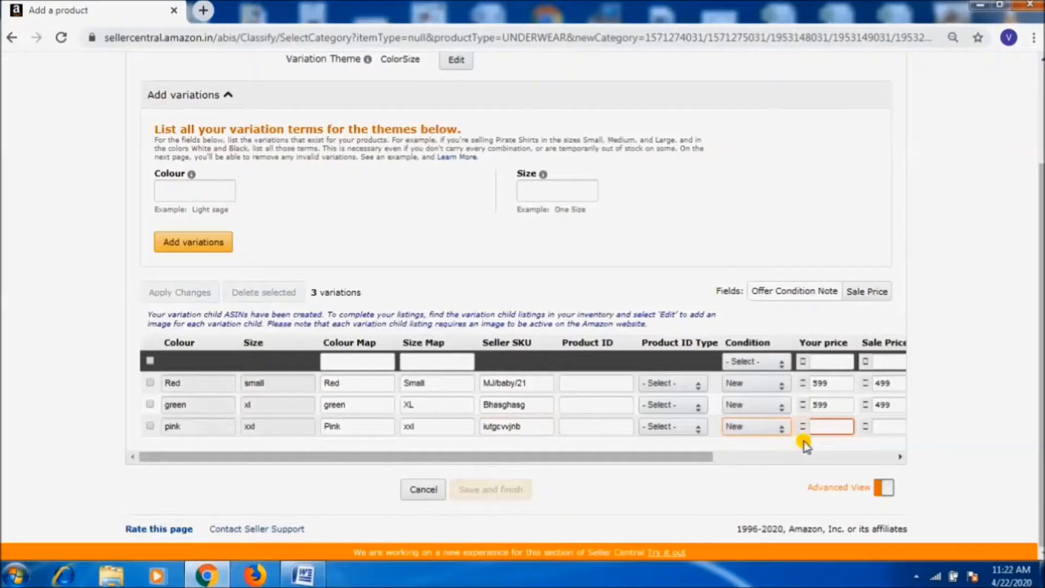
Set the pink variation's price to 599 and its sale price to 499.
left_click(834, 425)
type("599")
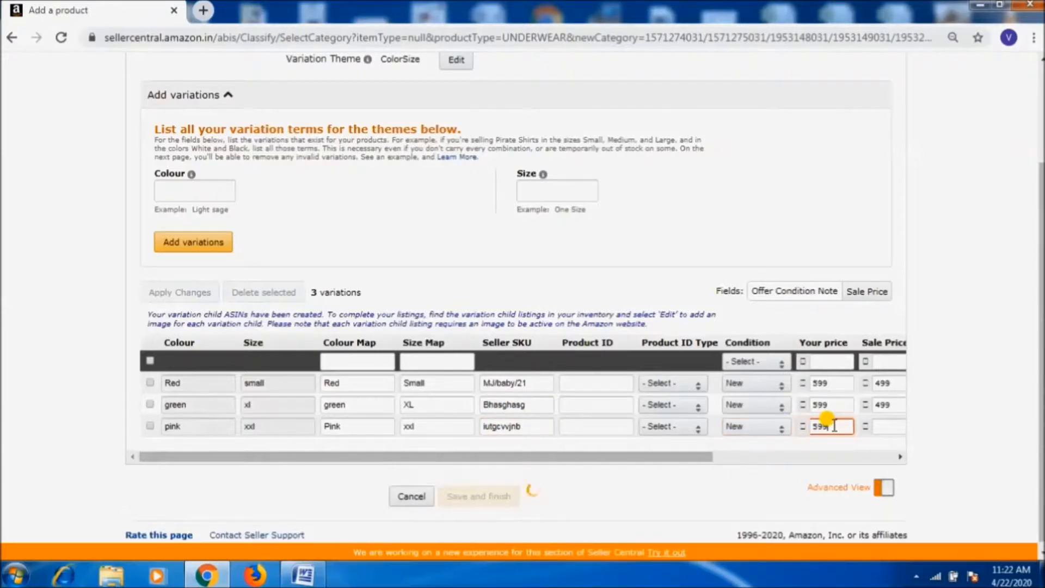
left_click(881, 428)
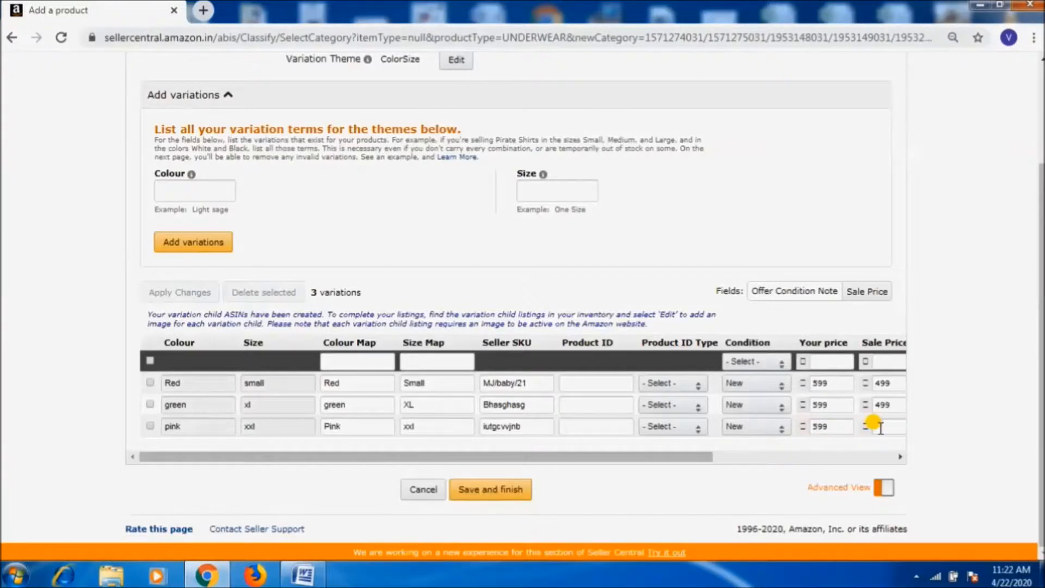
type("499")
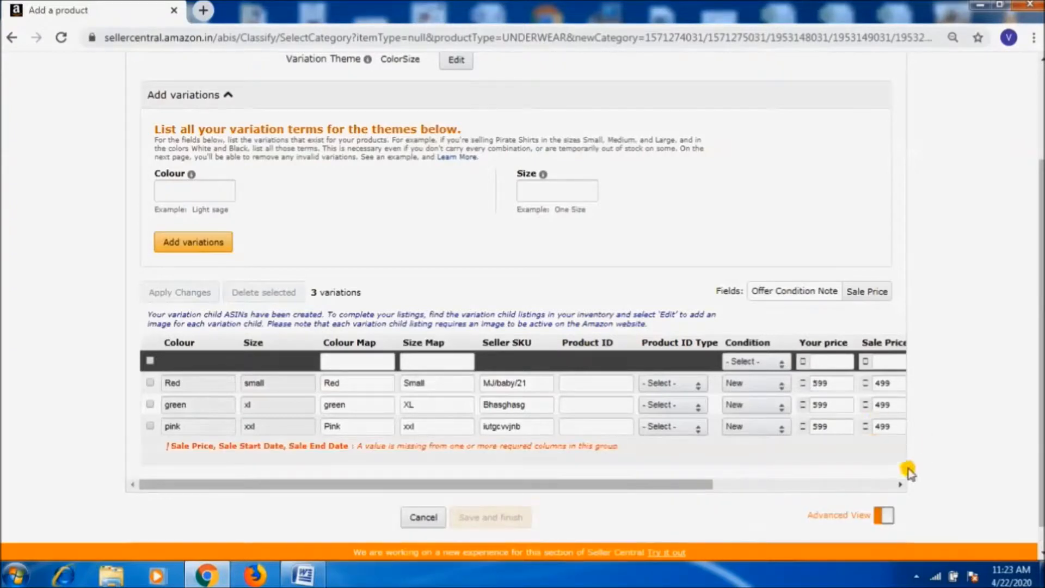
Set the pink variation's sale period to start on 22/04/2020 and end on 31/12/2025.
left_click_drag(667, 485, 655, 450)
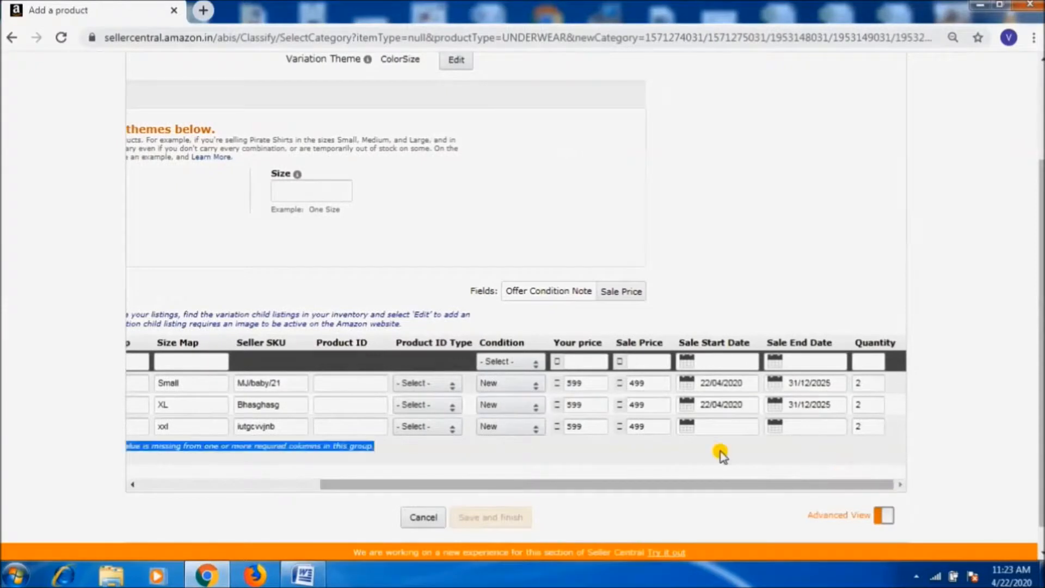
left_click(708, 426)
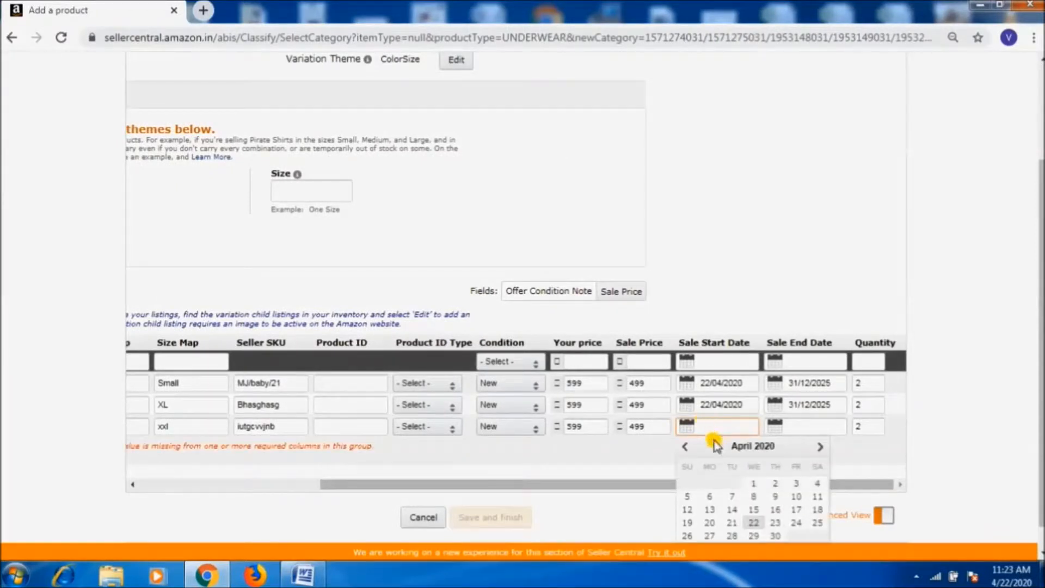
left_click(754, 523)
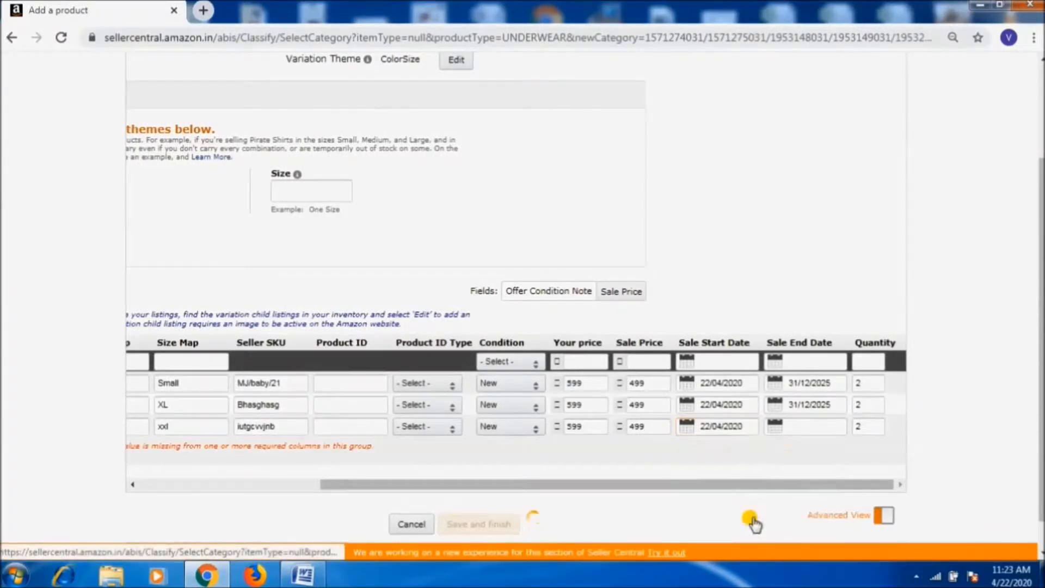
left_click(795, 425)
type("31")
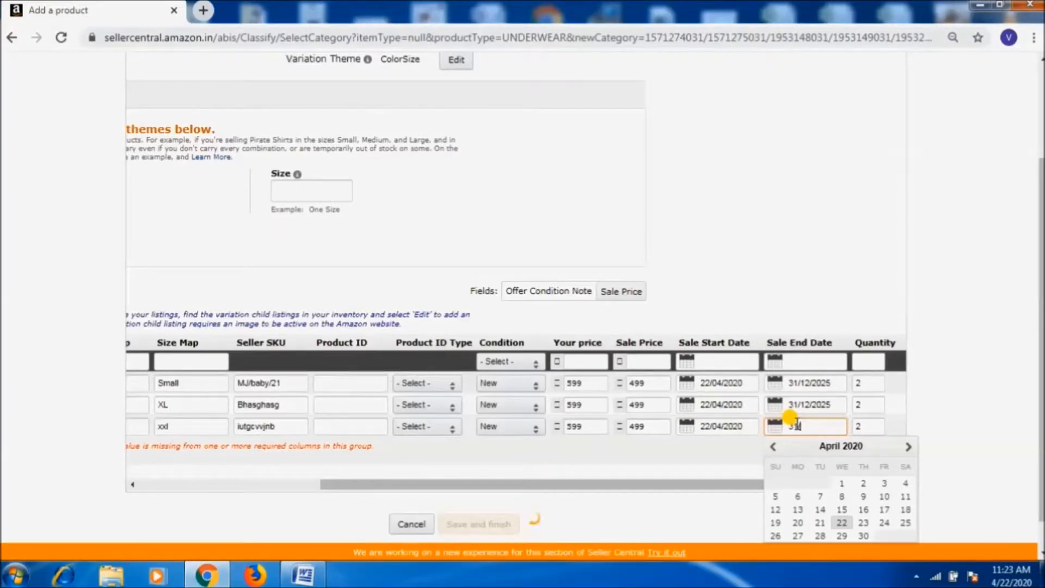
type("/12/2025")
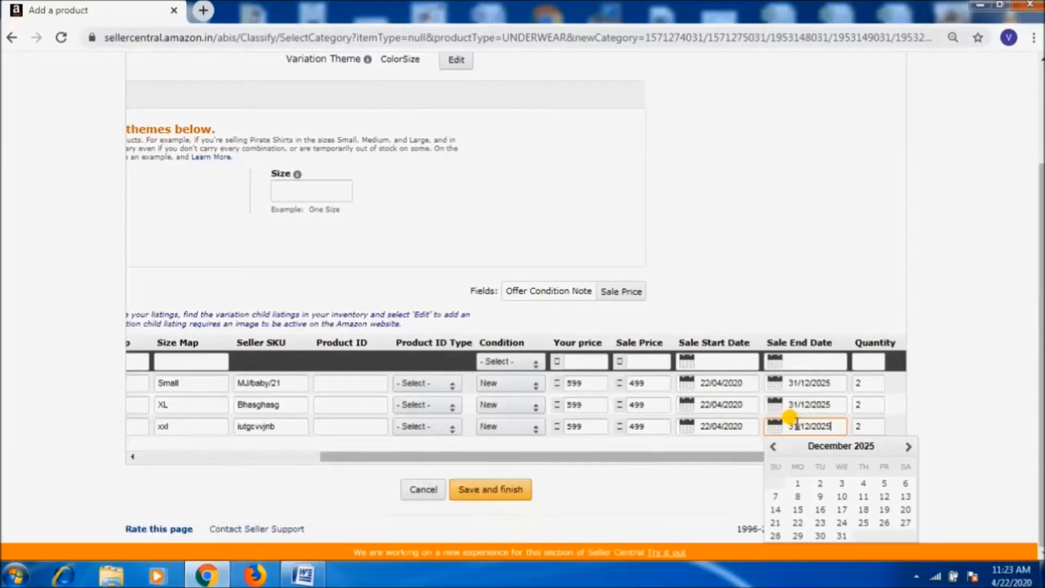
Review the variations table and the listing's vital info, offer, compliance, images, description and keywords sections before submission.
left_click_drag(1042, 424, 1042, 288)
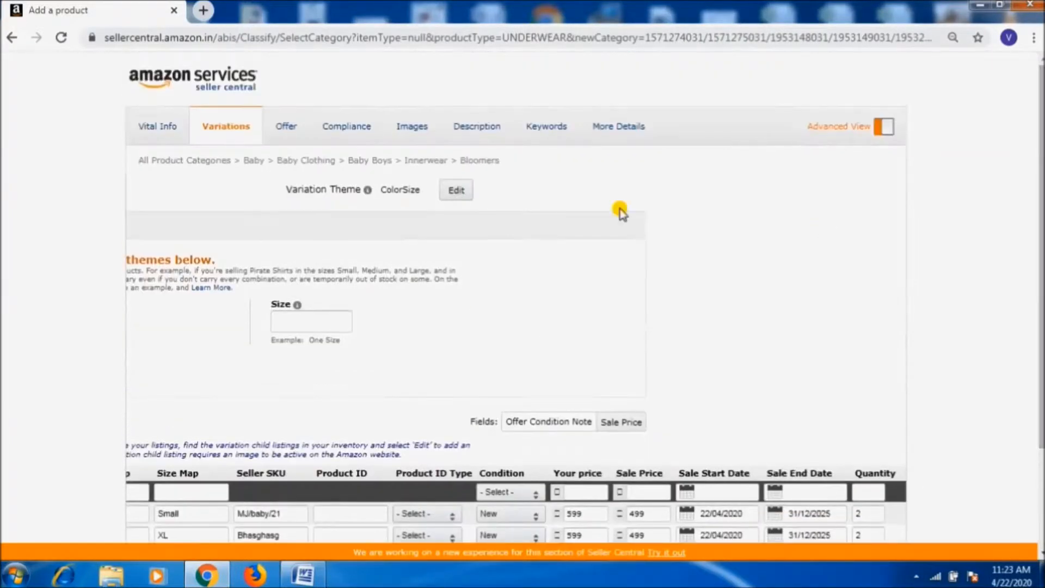
scroll(518, 327, "down", 2)
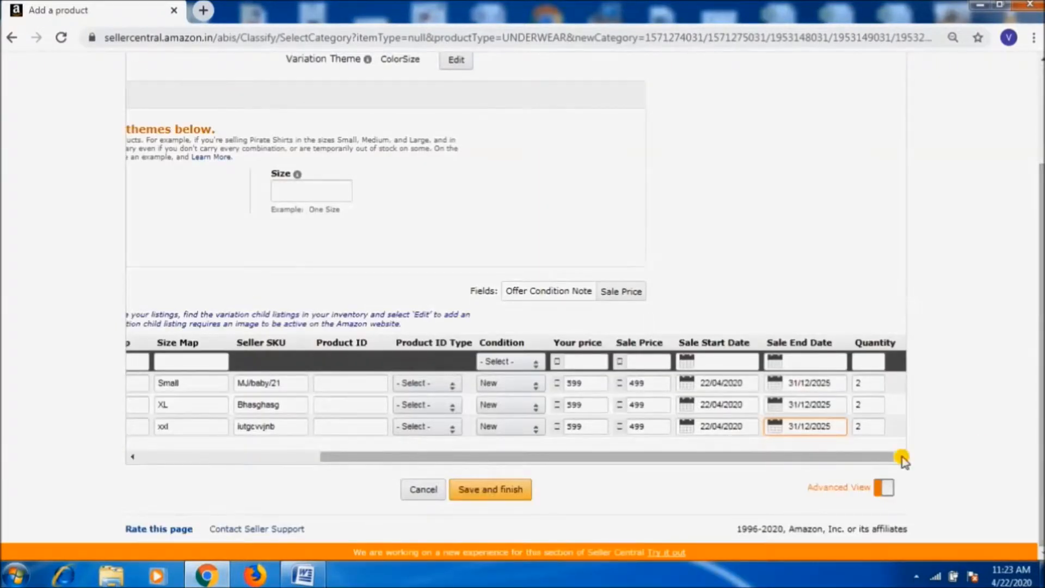
left_click_drag(786, 457, 327, 424)
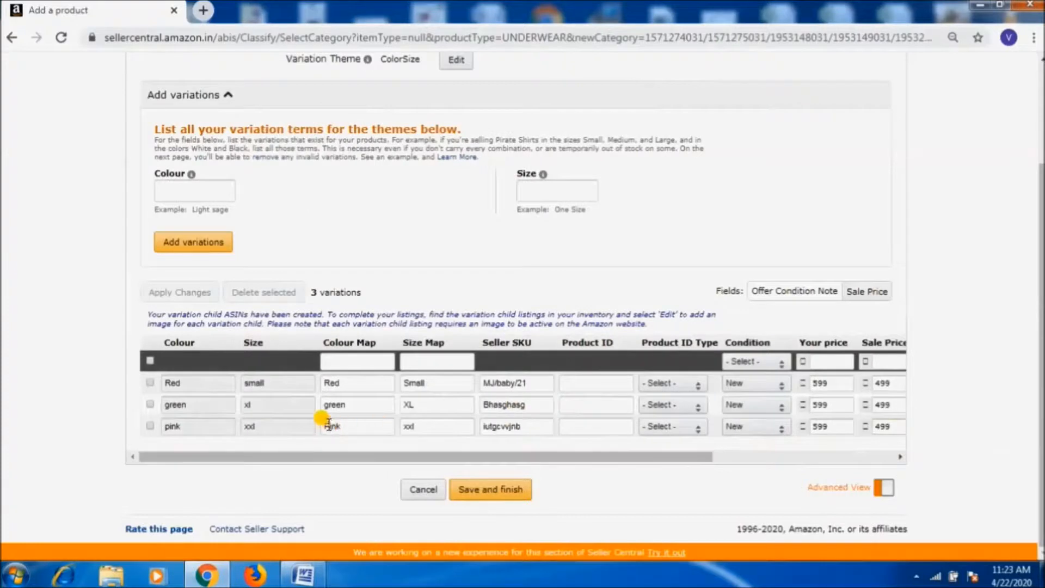
left_click_drag(1042, 300, 1042, 202)
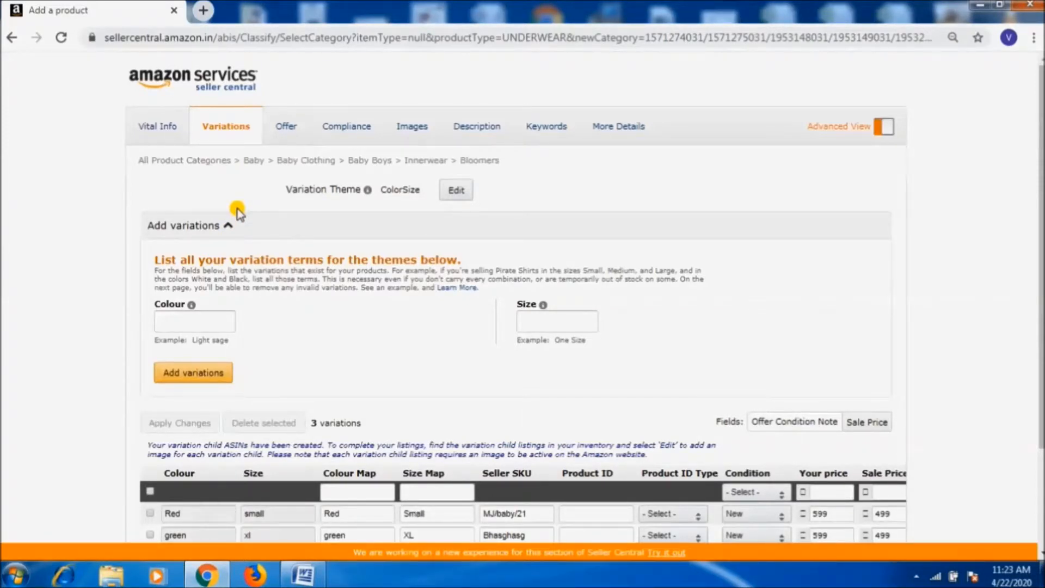
left_click(166, 135)
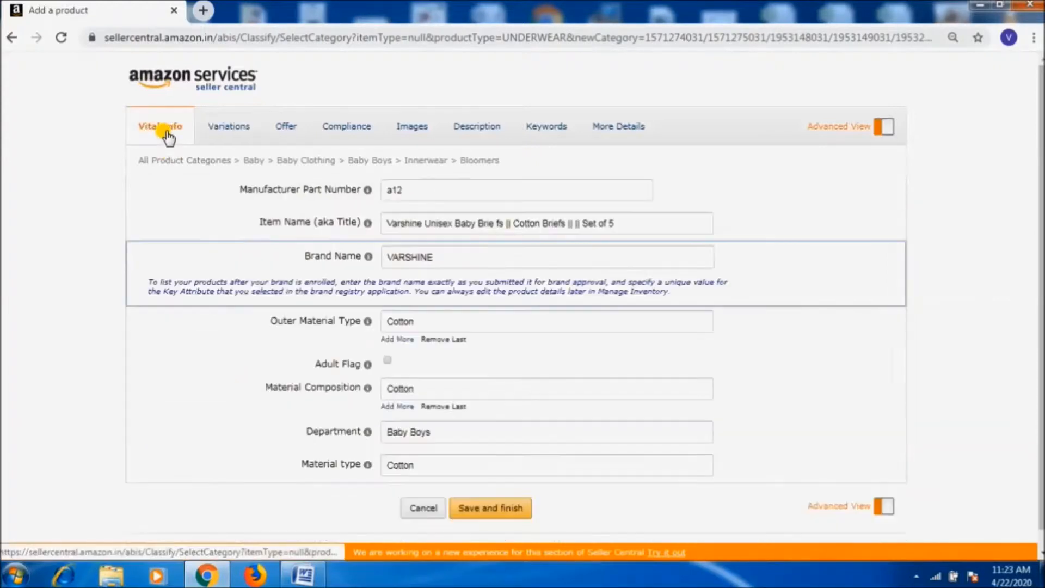
left_click(299, 130)
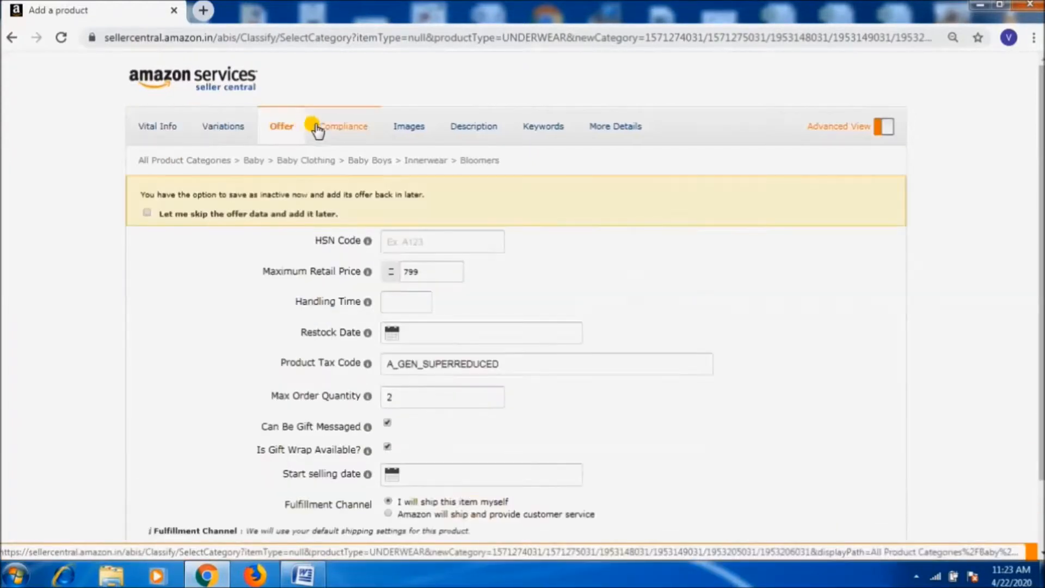
left_click(330, 129)
left_click(407, 134)
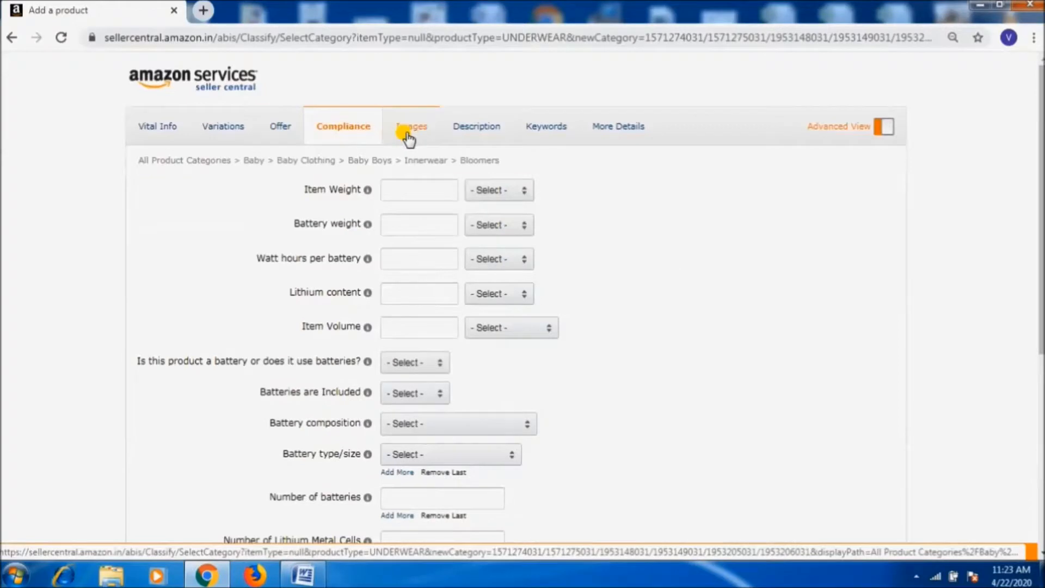
left_click(476, 131)
left_click(547, 133)
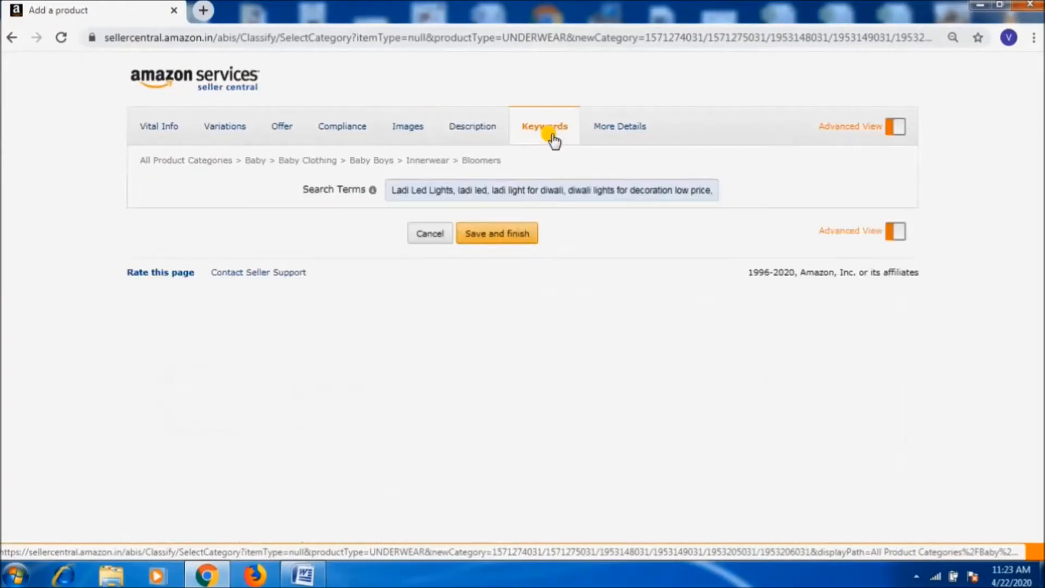
Save and finish the baby briefs listing to submit it with its variations.
left_click(516, 234)
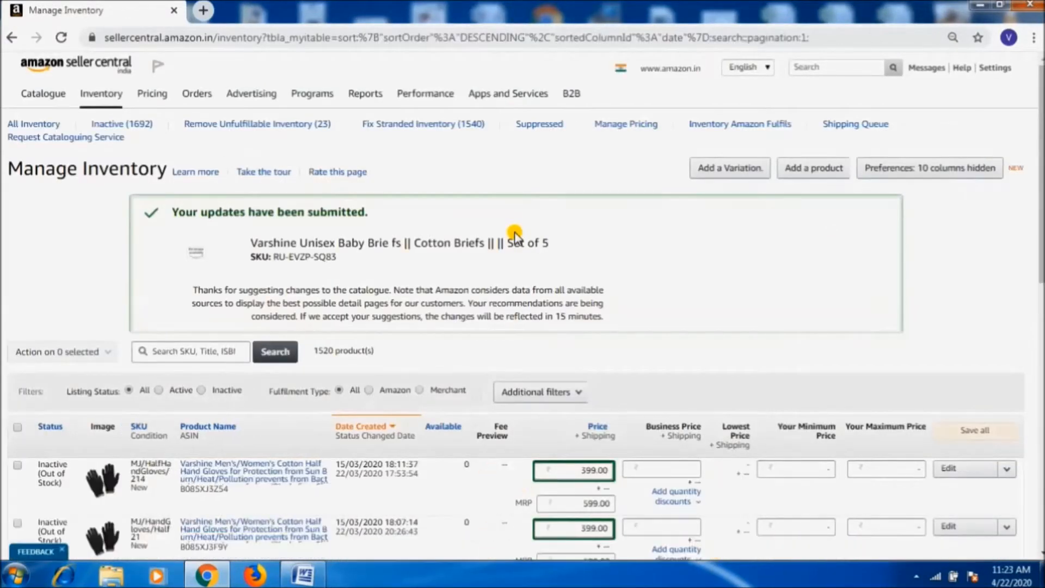
key("ctrl+F6")
left_click(397, 488)
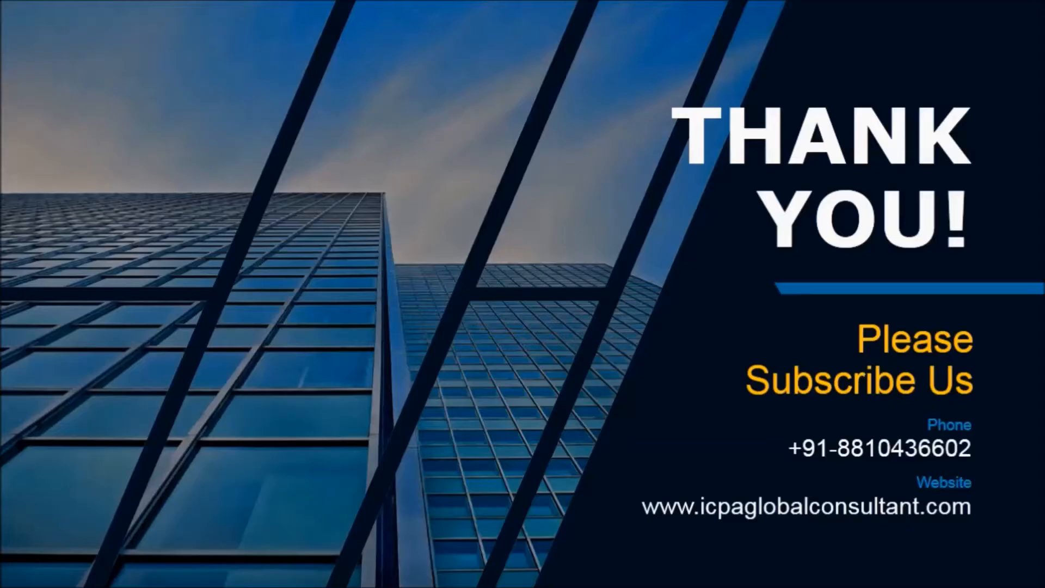